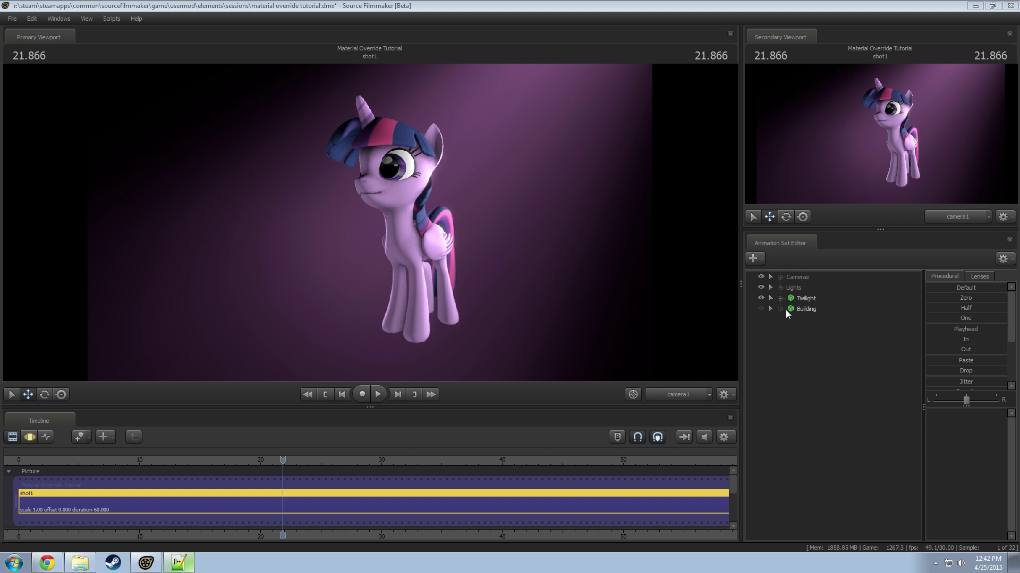
- Switch the primary viewport to the work camera and add override materials to the Twilight animation set
{"action": "left_click", "coordinate": [670, 393]}
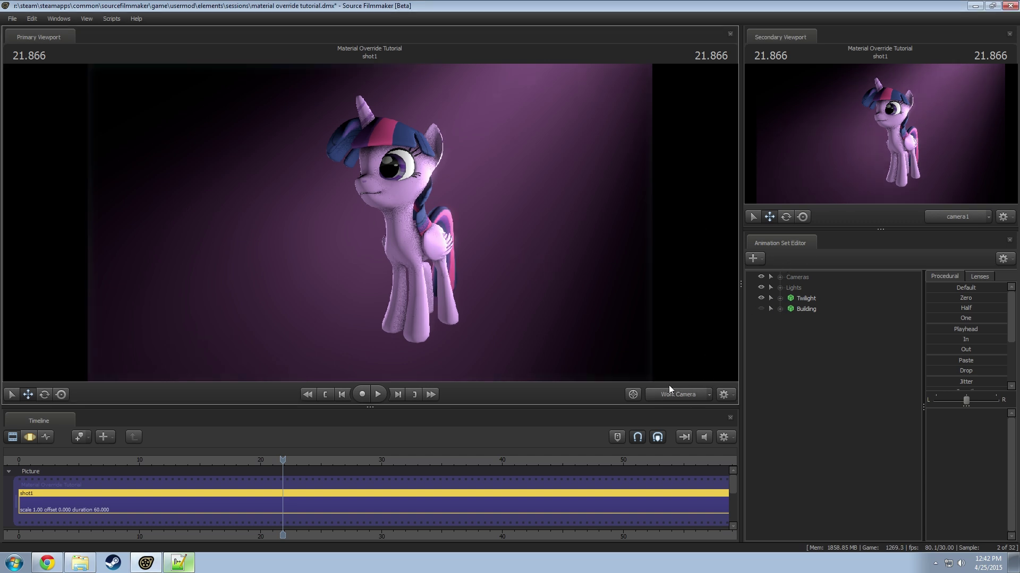
{"action": "left_click_drag", "start_coordinate": [370, 223], "coordinate": [308, 228]}
{"action": "left_click_drag", "start_coordinate": [491, 287], "coordinate": [550, 291]}
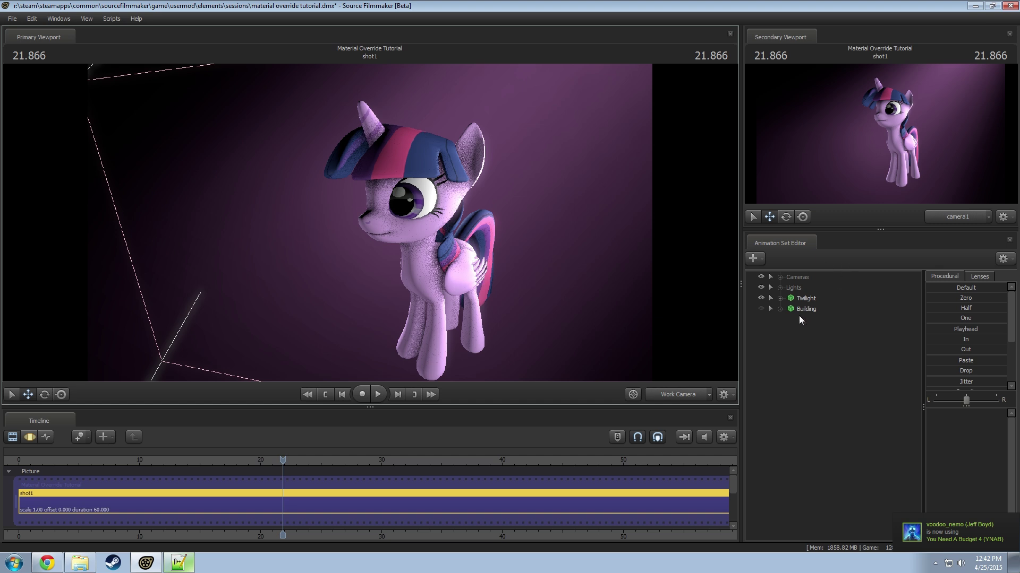
{"action": "left_click", "coordinate": [806, 298]}
{"action": "right_click", "coordinate": [807, 298]}
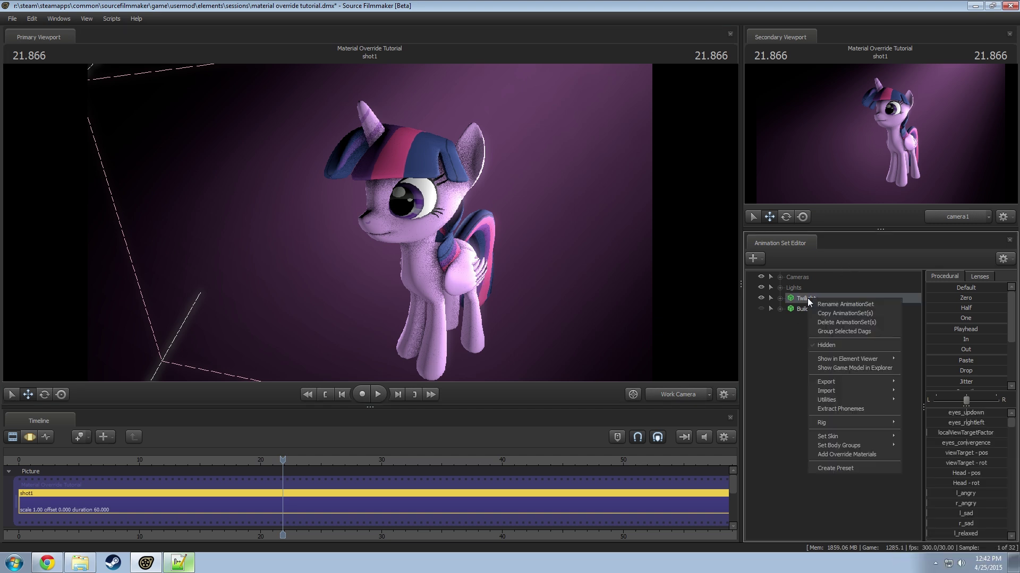
{"action": "left_click", "coordinate": [856, 454]}
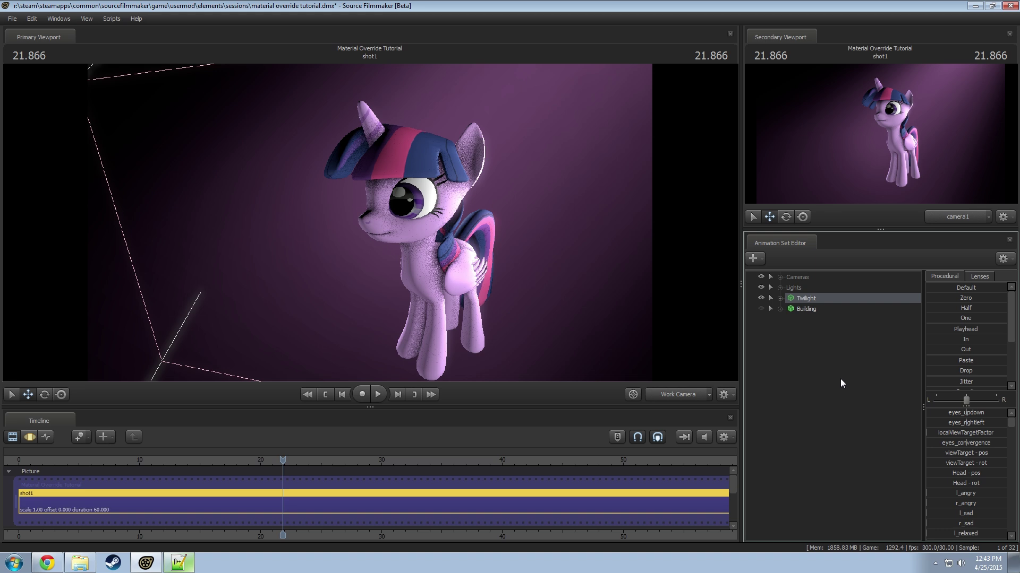
- Show Twilight's model in the Element Viewer and dock that viewer beside the primary viewport
{"action": "left_click", "coordinate": [780, 299]}
{"action": "right_click", "coordinate": [799, 299]}
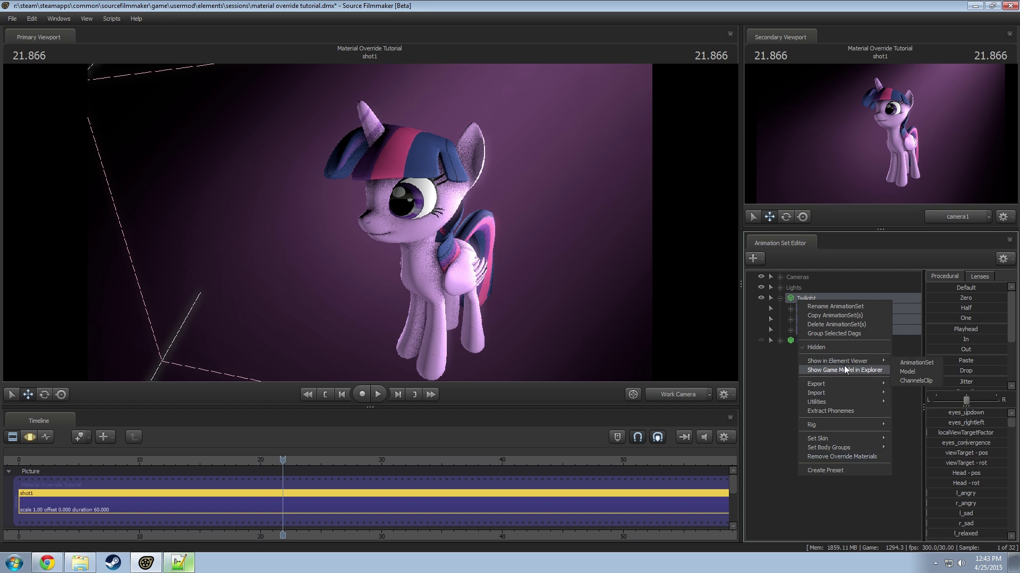
{"action": "left_click", "coordinate": [913, 371]}
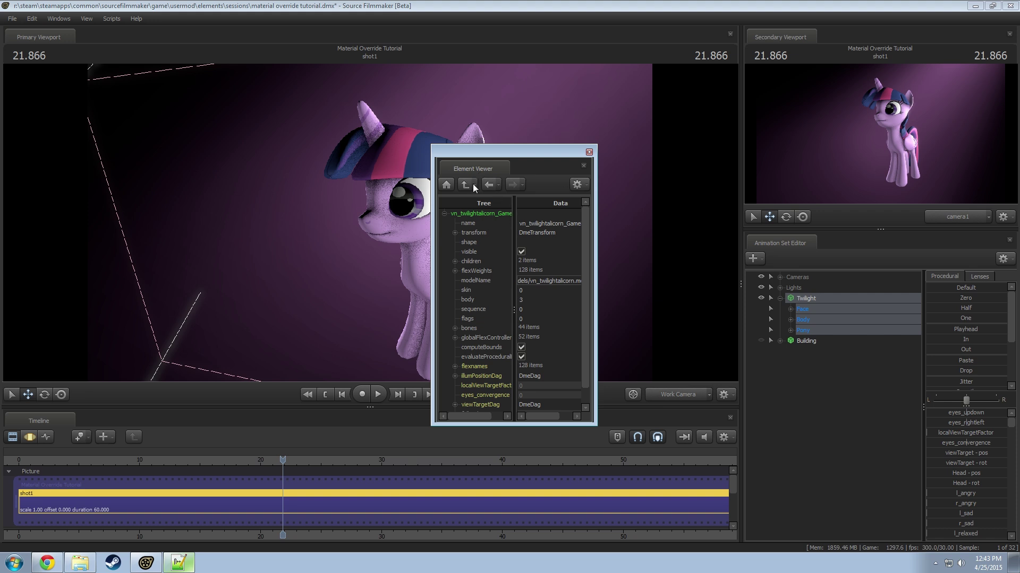
{"action": "left_click_drag", "start_coordinate": [473, 167], "coordinate": [348, 211]}
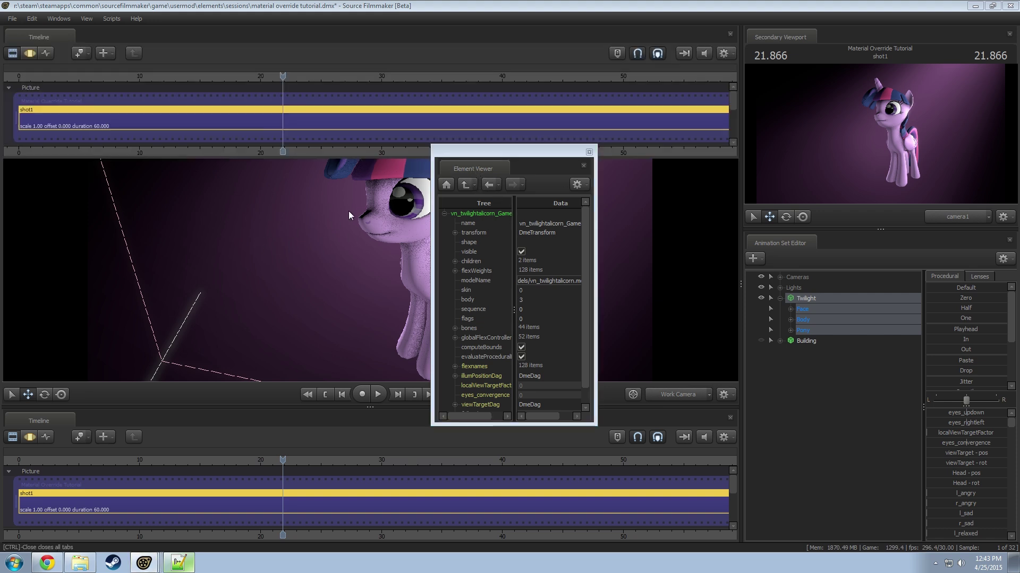
{"action": "left_click_drag", "start_coordinate": [188, 218], "coordinate": [189, 217]}
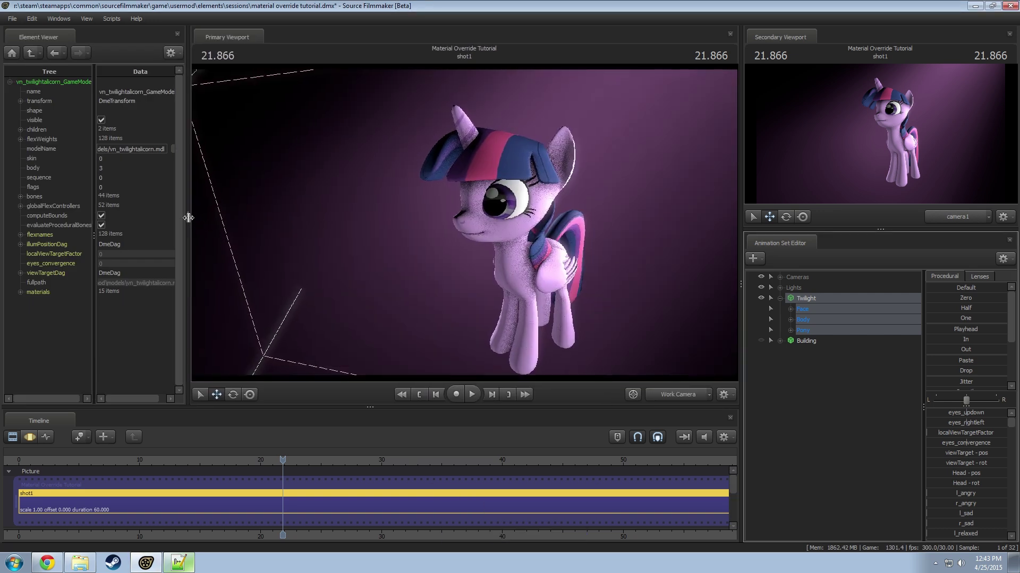
- Expand the model's materials in the element tree, open the wings material and select its mtlName value
{"action": "left_click", "coordinate": [20, 292]}
{"action": "scroll", "coordinate": [57, 298], "scroll_direction": "down", "scroll_amount": 2}
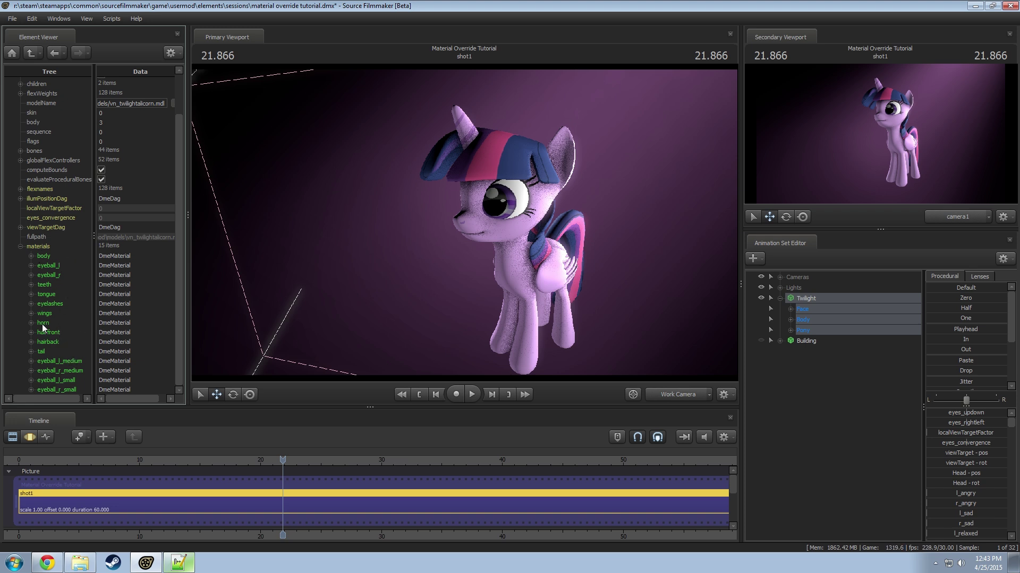
{"action": "left_click", "coordinate": [31, 313]}
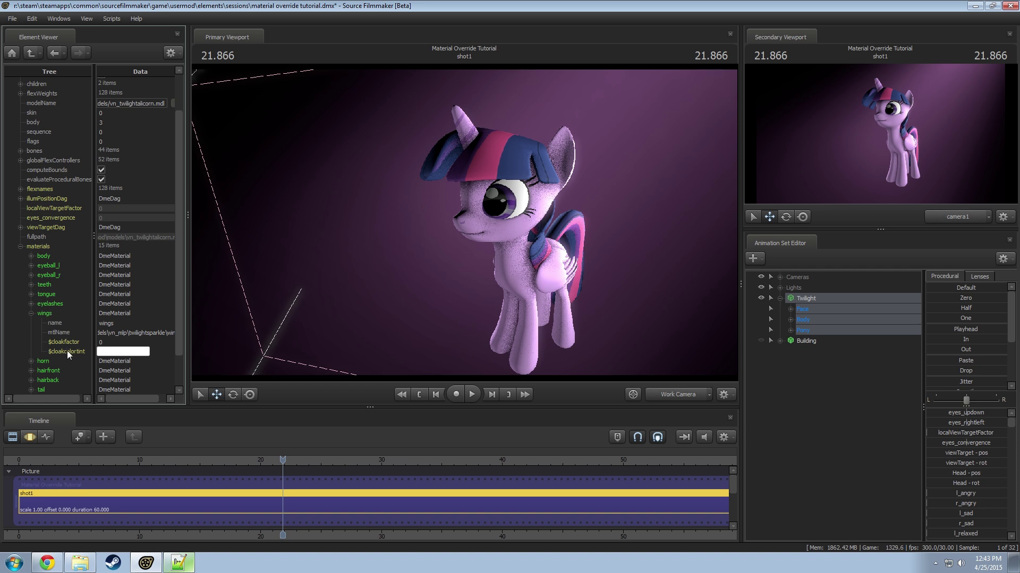
{"action": "left_click", "coordinate": [158, 332]}
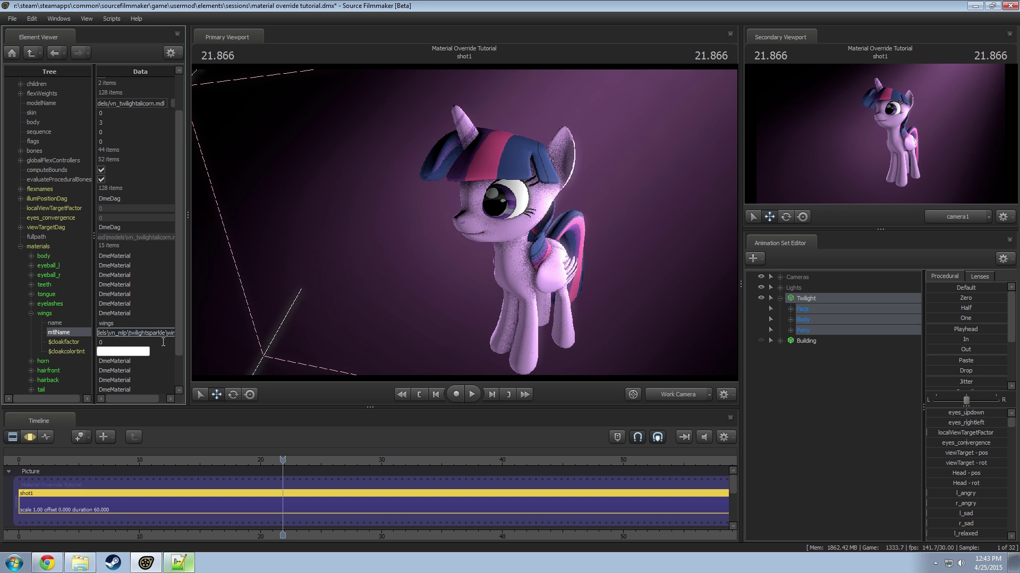
- Add a float attribute named $alpha to the wings material
{"action": "right_click", "coordinate": [47, 313]}
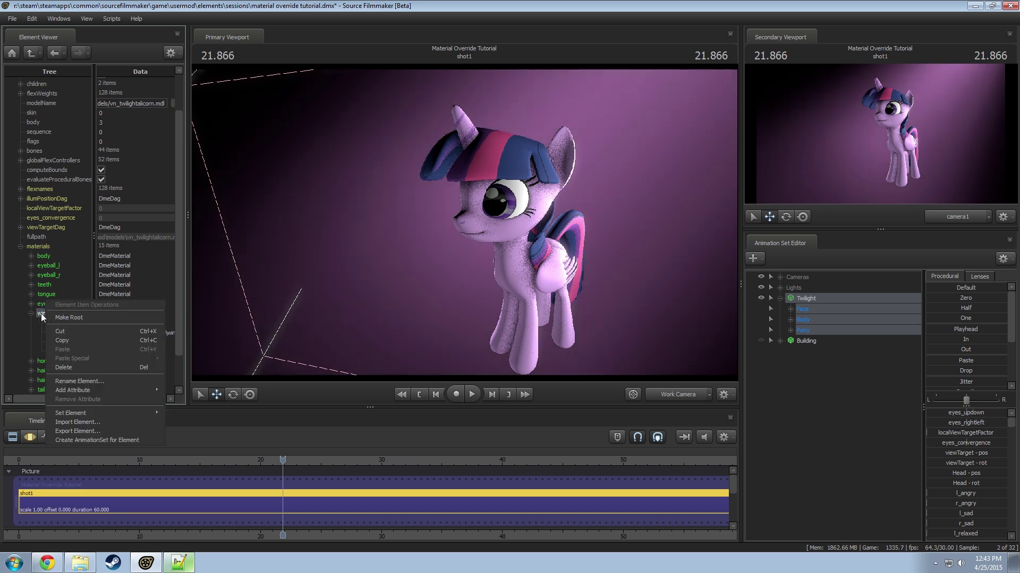
{"action": "mouse_move", "coordinate": [73, 391]}
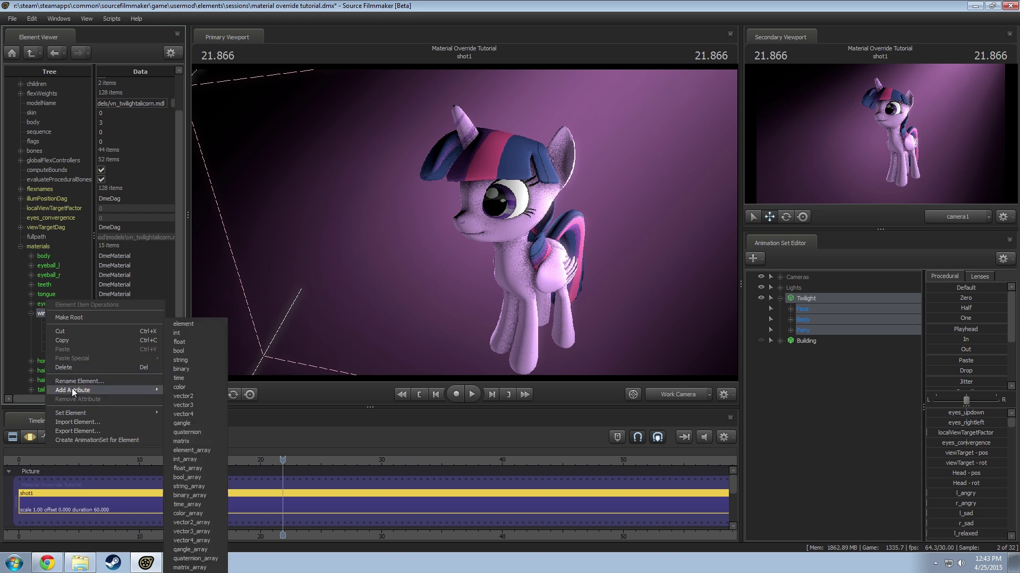
{"action": "left_click", "coordinate": [179, 342]}
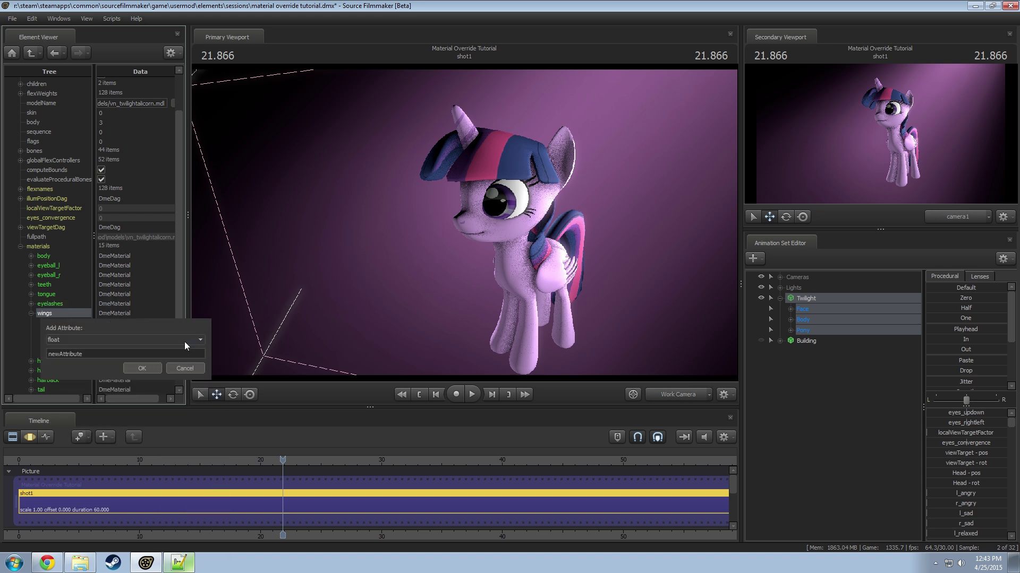
{"action": "double_click", "coordinate": [107, 357]}
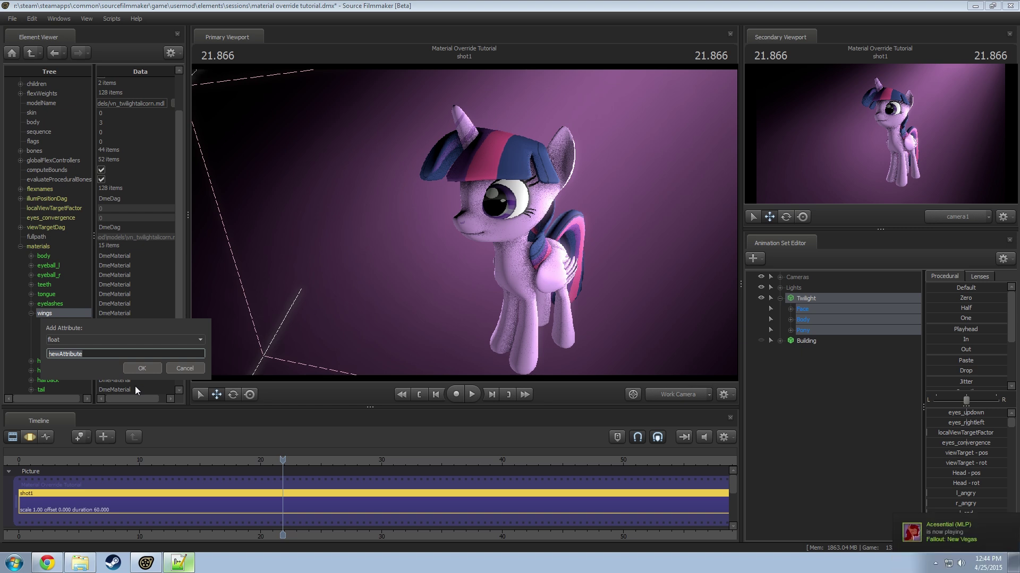
{"action": "type", "text": "$"}
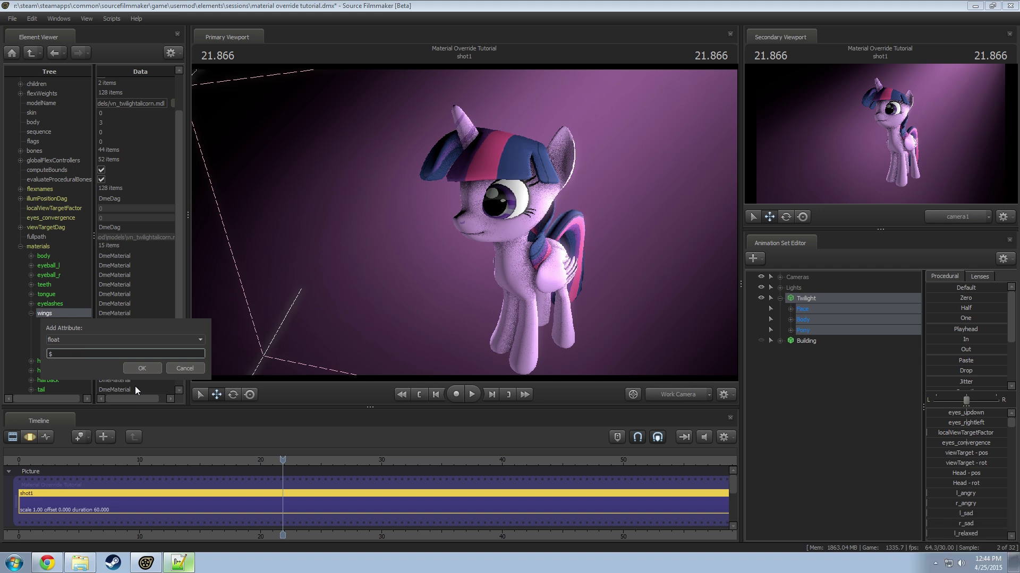
{"action": "type", "text": "alpha"}
{"action": "left_click", "coordinate": [153, 367]}
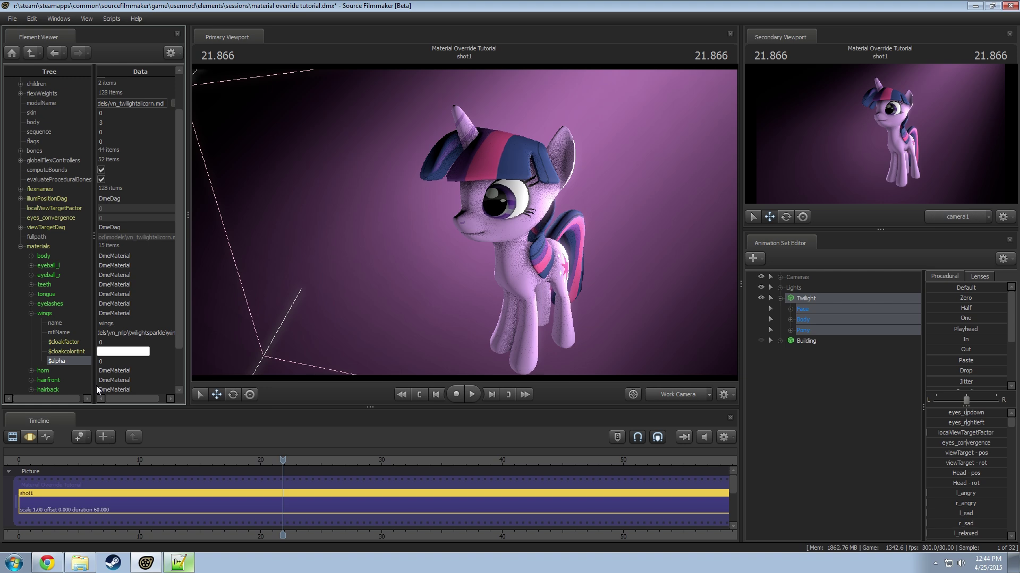
- Switch the timeline to the Motion Editor and inspect the pony's wing area from the side
{"action": "left_click_drag", "start_coordinate": [536, 319], "coordinate": [639, 257]}
{"action": "key", "text": "F3"}
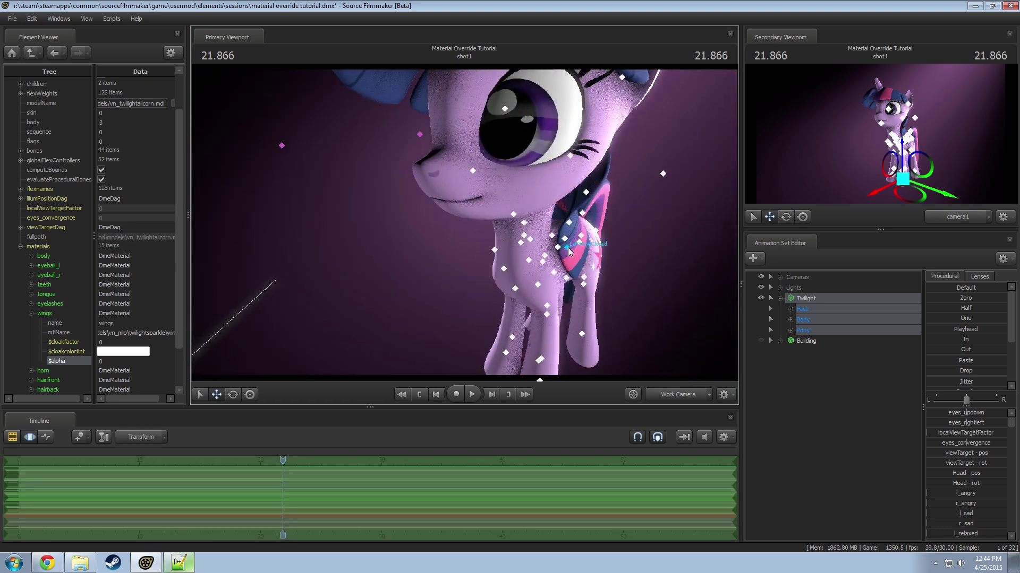
{"action": "left_click_drag", "start_coordinate": [593, 314], "coordinate": [345, 274]}
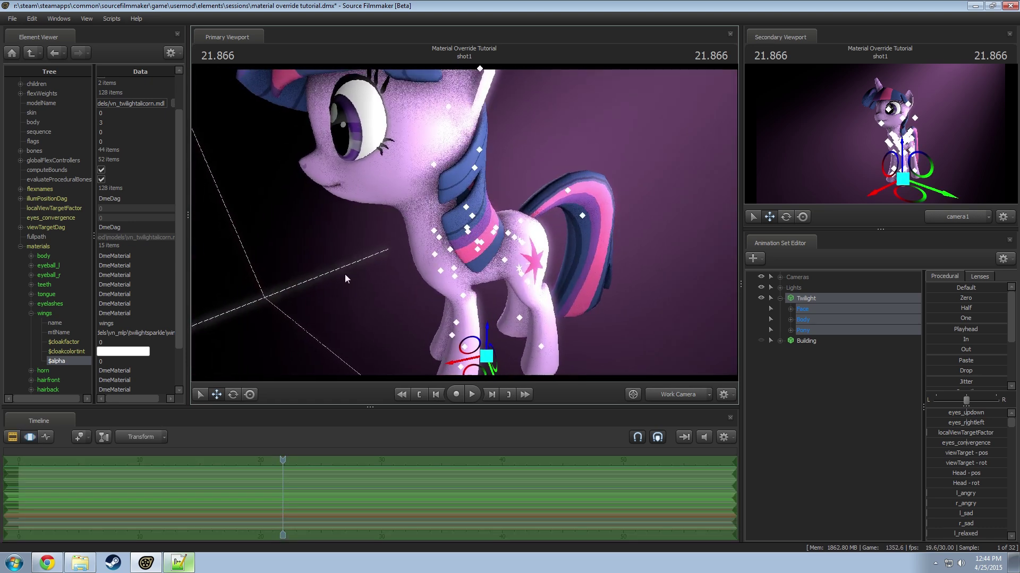
- Set the wings material's $alpha to 1 and check the wings in the viewport
{"action": "double_click", "coordinate": [106, 361]}
{"action": "type", "text": "1"}
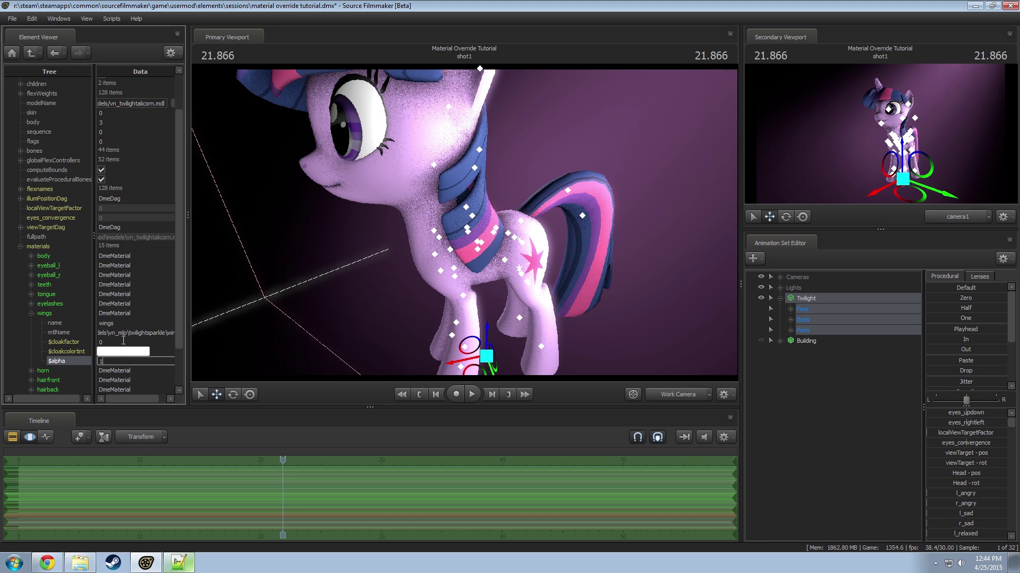
{"action": "left_click", "coordinate": [124, 342]}
{"action": "left_click_drag", "start_coordinate": [355, 302], "coordinate": [467, 284]}
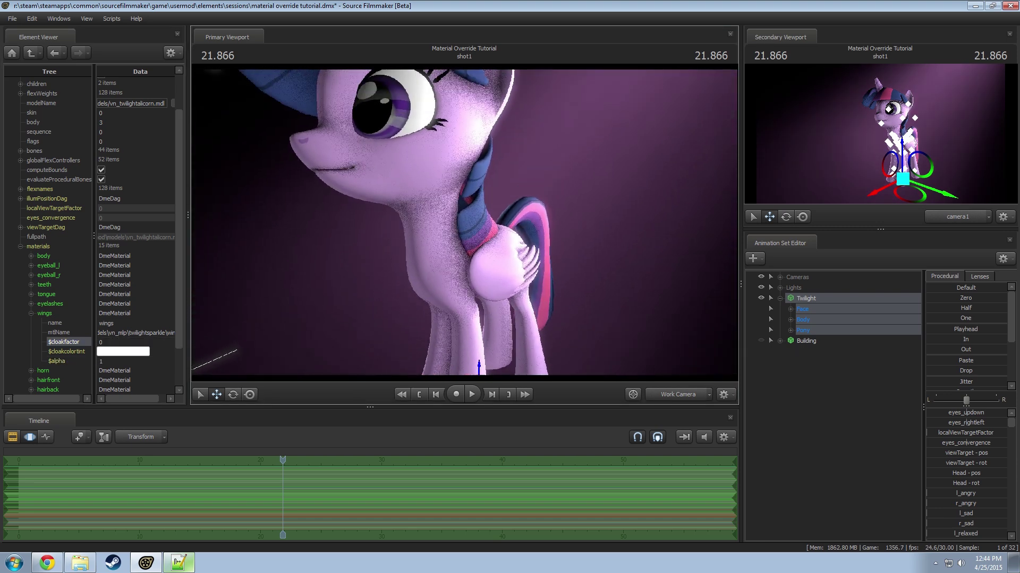
- Set the wings material's $alpha to 0.5 and inspect the wings up close
{"action": "left_click_drag", "start_coordinate": [109, 361], "coordinate": [78, 361]}
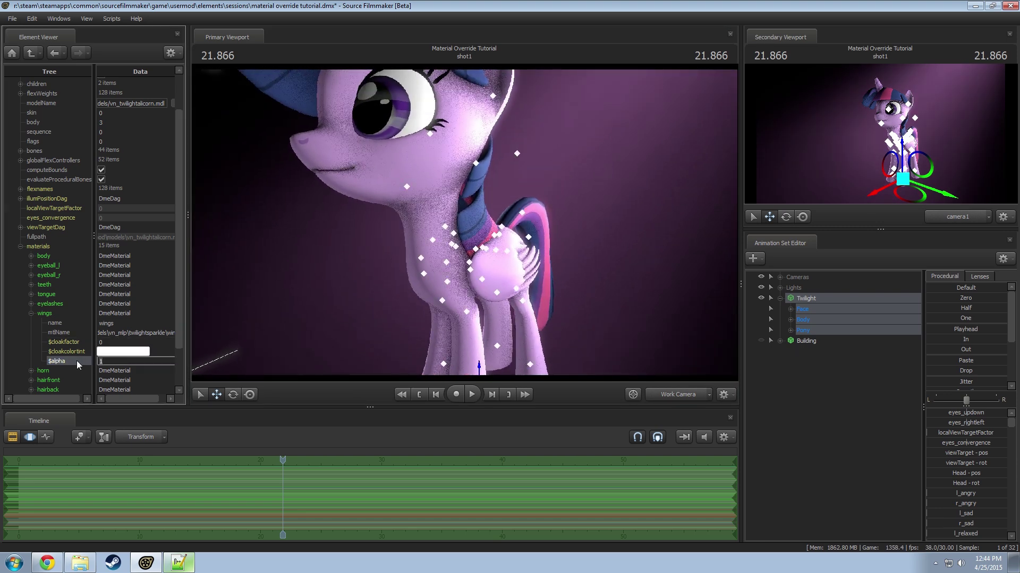
{"action": "left_click", "coordinate": [64, 342]}
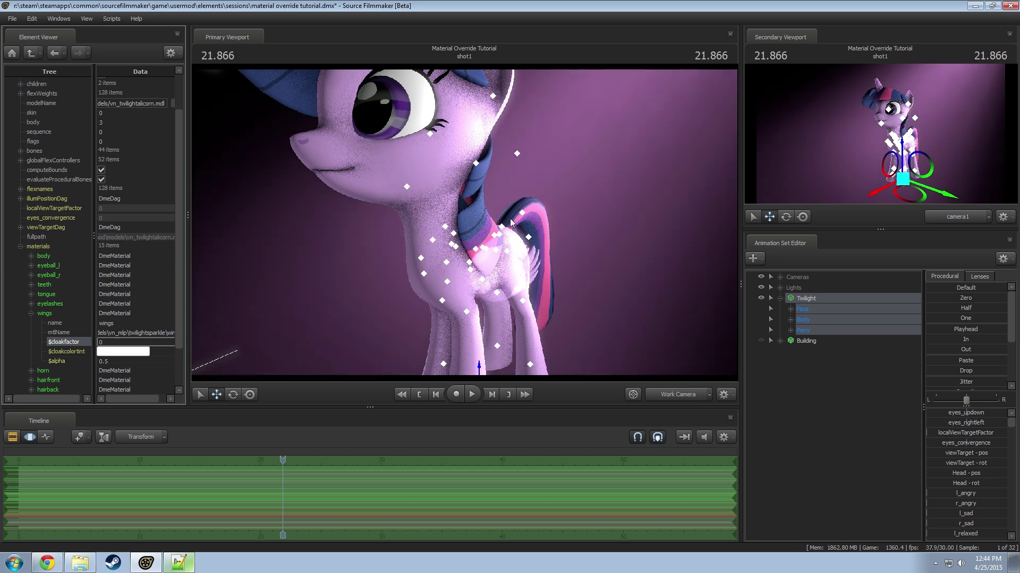
{"action": "key", "text": "w"}
{"action": "left_click_drag", "start_coordinate": [465, 223], "coordinate": [539, 233]}
{"action": "mouse_move", "coordinate": [411, 251]}
{"action": "left_mouse_down"}
{"action": "mouse_move", "coordinate": [418, 233]}
{"action": "mouse_move", "coordinate": [411, 252]}
{"action": "left_mouse_up"}
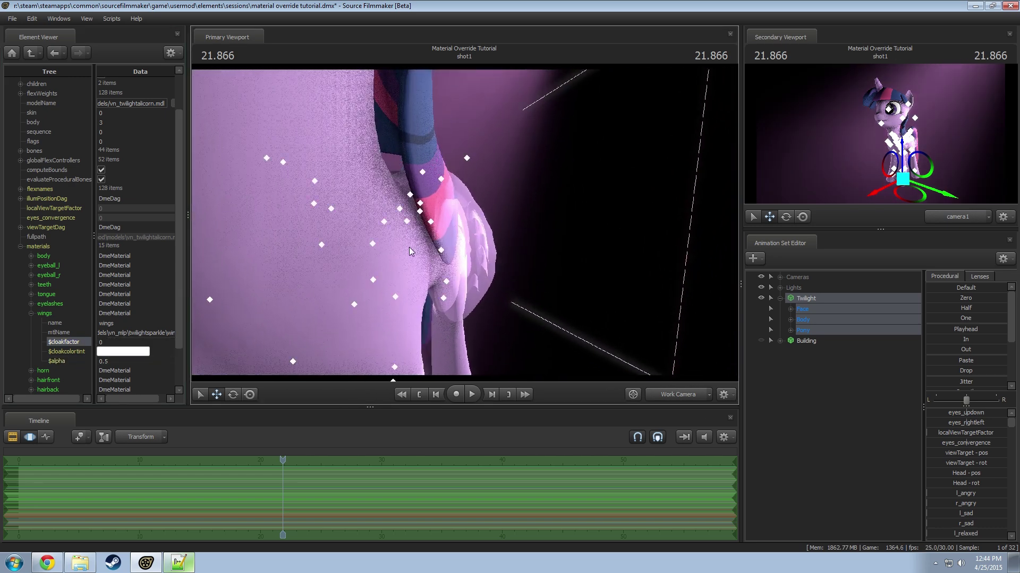
- Set the wings material's $alpha to .999 and examine the wings' shading
{"action": "left_click", "coordinate": [113, 365]}
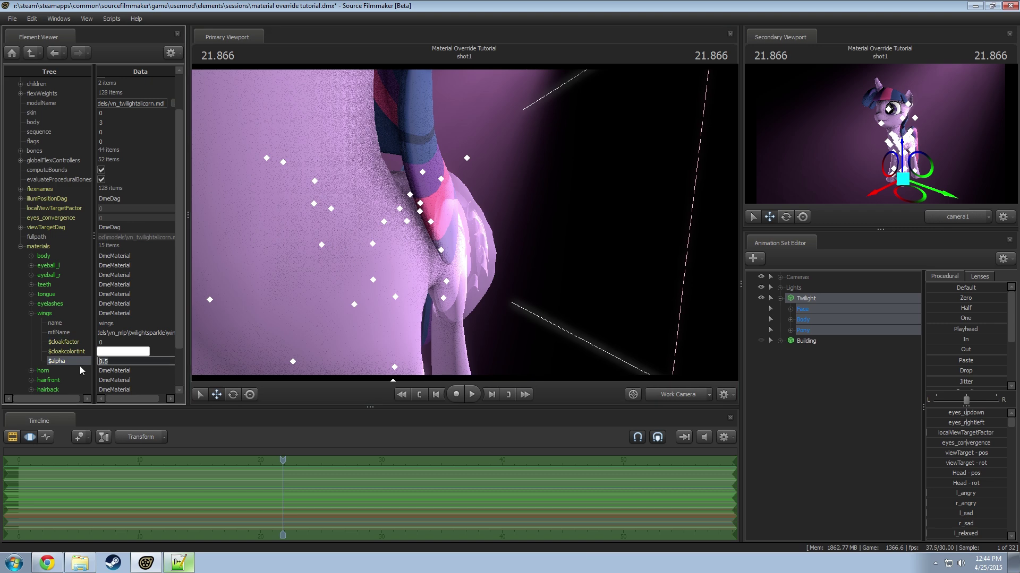
{"action": "type", "text": ".999"}
{"action": "left_click", "coordinate": [112, 342]}
{"action": "left_click_drag", "start_coordinate": [495, 323], "coordinate": [489, 382]}
{"action": "left_click_drag", "start_coordinate": [462, 297], "coordinate": [192, 289]}
- Return the wings material's $alpha to 1 and compare the wings' appearance
{"action": "left_click_drag", "start_coordinate": [146, 362], "coordinate": [38, 359]}
{"action": "type", "text": "1"}
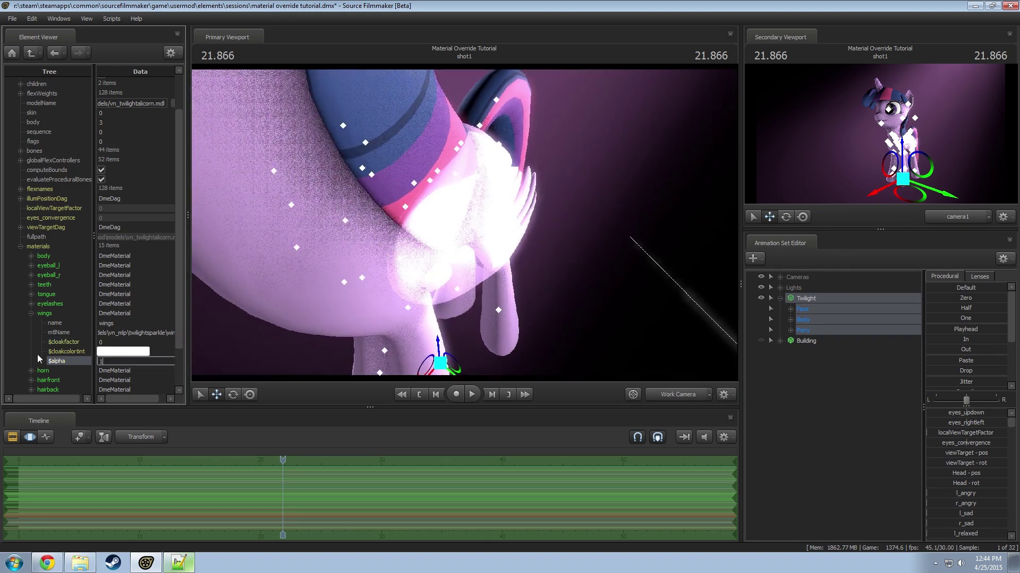
{"action": "left_click", "coordinate": [133, 342]}
{"action": "left_click_drag", "start_coordinate": [583, 274], "coordinate": [621, 292]}
{"action": "left_click_drag", "start_coordinate": [465, 300], "coordinate": [468, 285]}
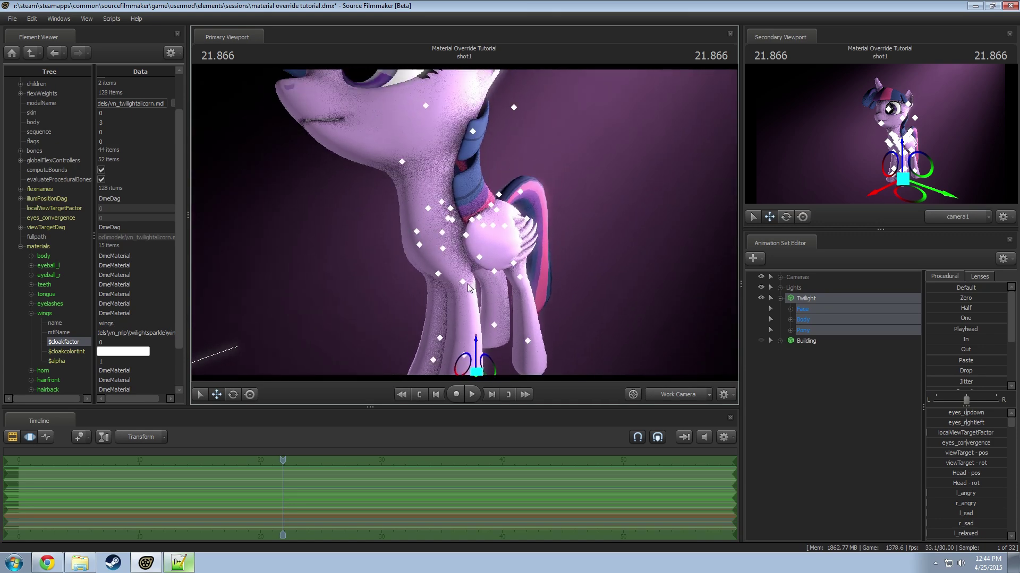
{"action": "mouse_move", "coordinate": [490, 208]}
{"action": "left_mouse_down"}
{"action": "mouse_move", "coordinate": [499, 206]}
{"action": "mouse_move", "coordinate": [492, 217]}
{"action": "left_mouse_up"}
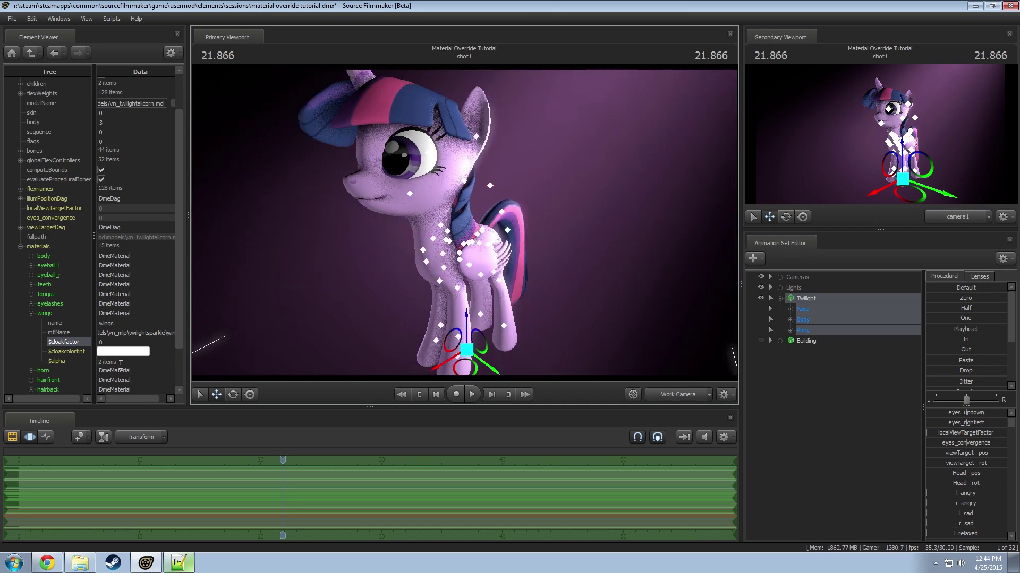
- Set the wings material's $alpha to 0 and collapse its entry in the element tree
{"action": "left_click_drag", "start_coordinate": [120, 361], "coordinate": [56, 365]}
{"action": "type", "text": "0"}
{"action": "left_click", "coordinate": [113, 342]}
{"action": "left_click_drag", "start_coordinate": [275, 236], "coordinate": [233, 372]}
{"action": "left_click", "coordinate": [31, 314]}
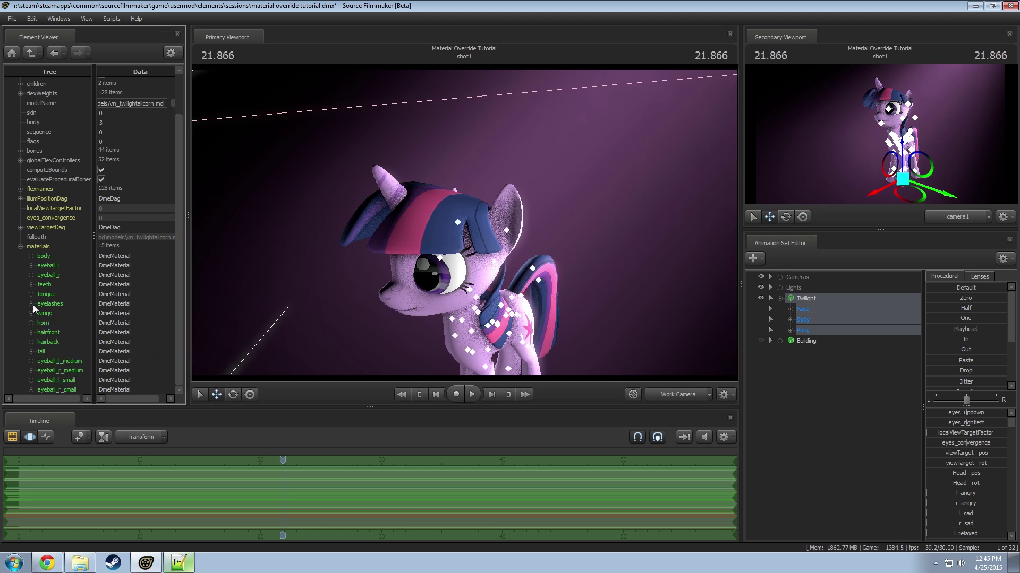
- Add a float attribute named $alpha to the horn material
{"action": "right_click", "coordinate": [49, 320]}
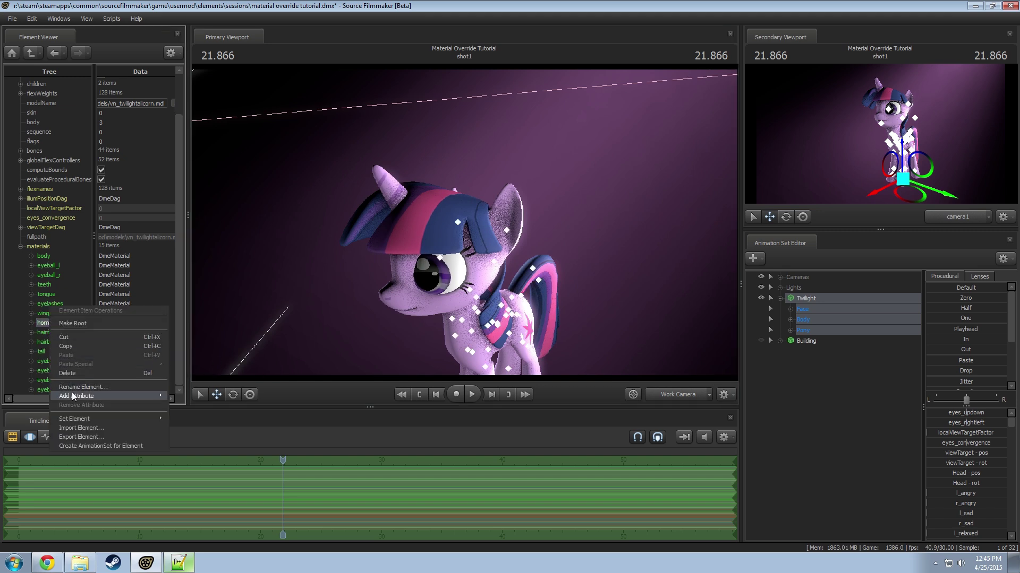
{"action": "mouse_move", "coordinate": [120, 396]}
{"action": "left_click", "coordinate": [189, 343]}
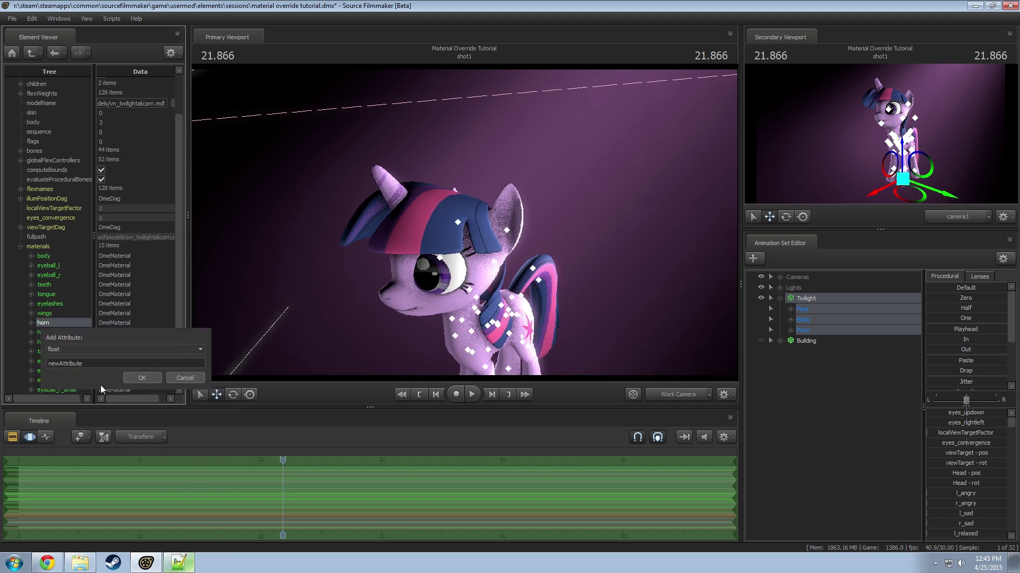
{"action": "double_click", "coordinate": [68, 364]}
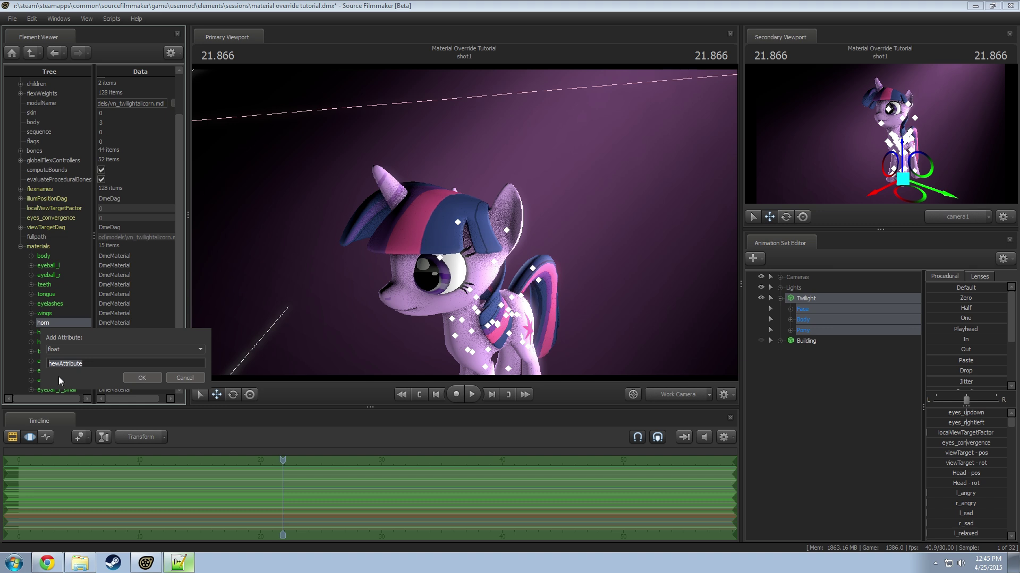
{"action": "left_click_drag", "start_coordinate": [96, 364], "coordinate": [6, 367]}
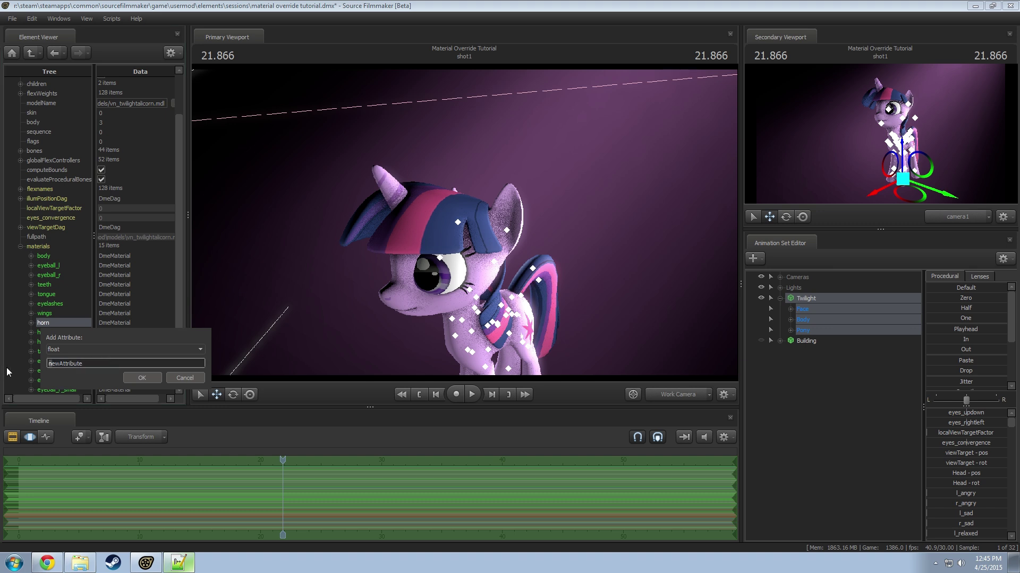
{"action": "double_click", "coordinate": [68, 364]}
{"action": "type", "text": "$alpha"}
{"action": "key", "text": "Return"}
{"action": "left_click_drag", "start_coordinate": [459, 200], "coordinate": [464, 222]}
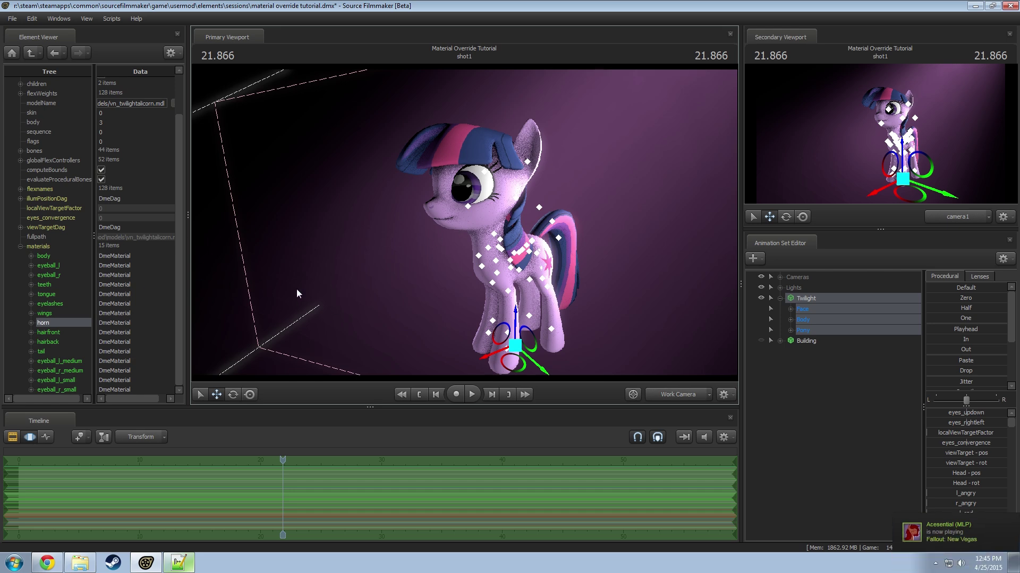
- Remove the override materials from the Twilight animation set and inspect the whole model
{"action": "right_click", "coordinate": [827, 295]}
{"action": "left_click", "coordinate": [892, 452]}
{"action": "left_click_drag", "start_coordinate": [629, 308], "coordinate": [653, 327]}
{"action": "left_click_drag", "start_coordinate": [584, 295], "coordinate": [465, 227]}
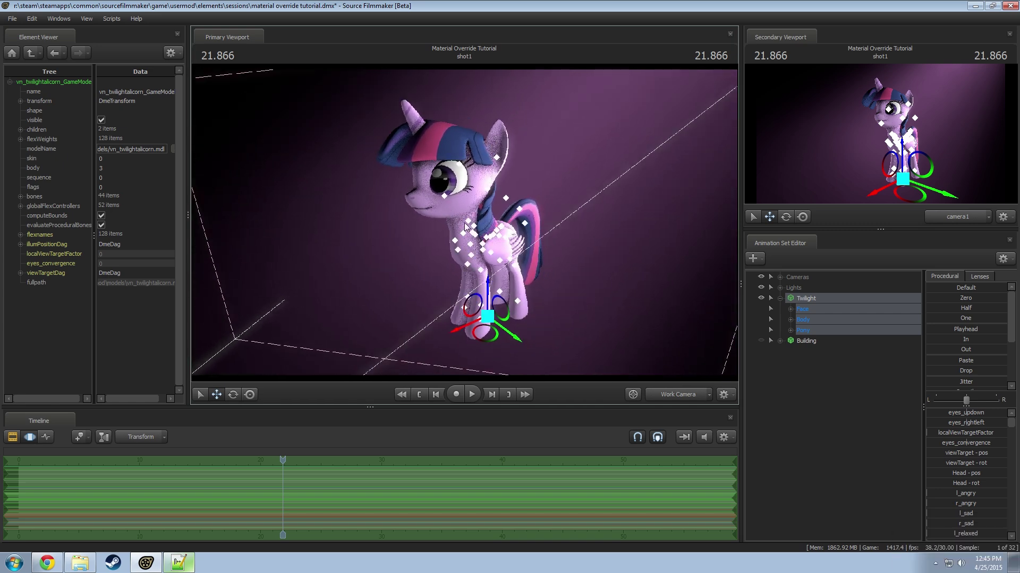
- Add override materials to the Twilight animation set and look over the model
{"action": "left_click_drag", "start_coordinate": [542, 211], "coordinate": [601, 208]}
{"action": "left_click_drag", "start_coordinate": [521, 208], "coordinate": [515, 207]}
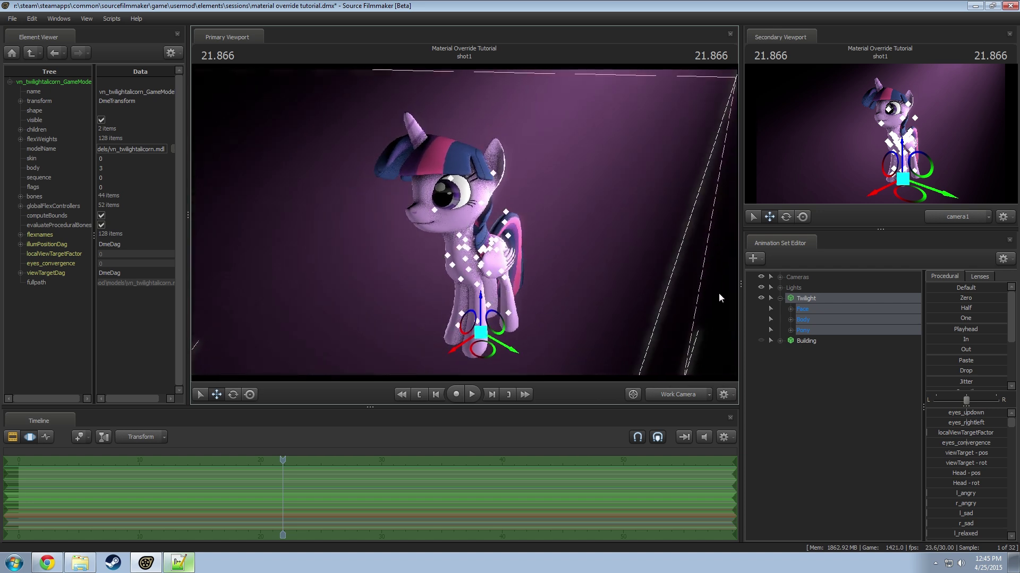
{"action": "right_click", "coordinate": [804, 300]}
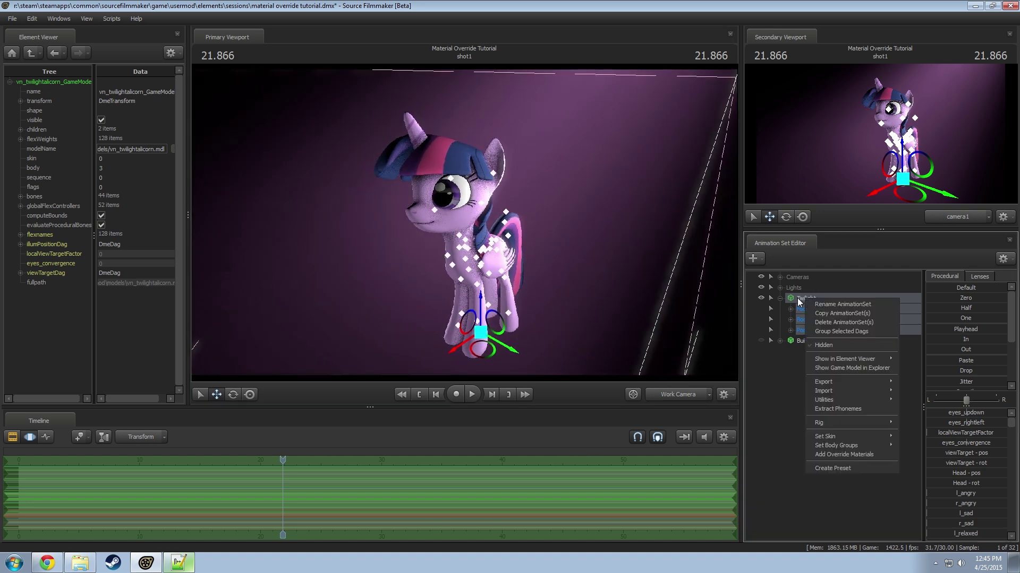
{"action": "left_click", "coordinate": [856, 454]}
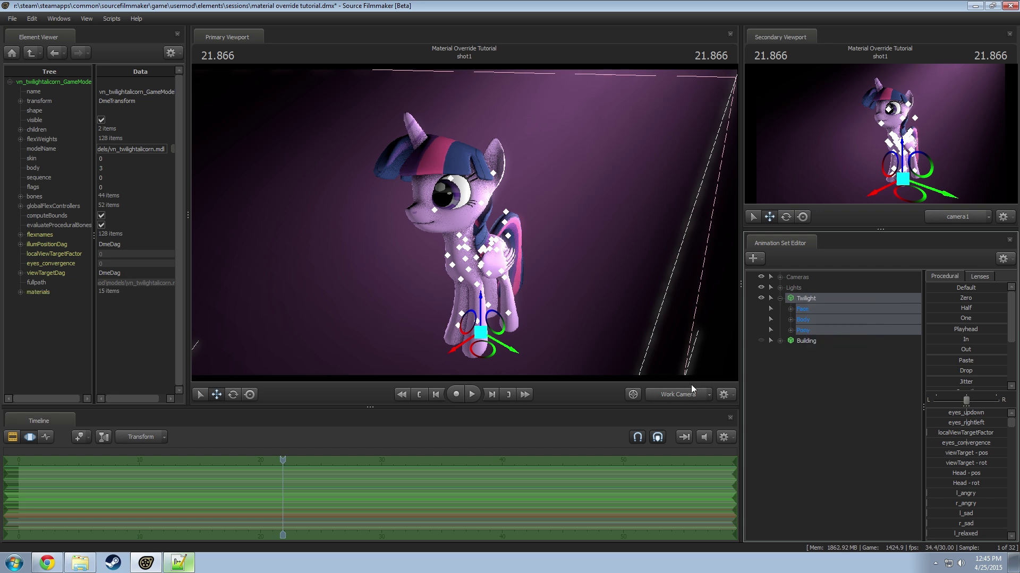
{"action": "left_click_drag", "start_coordinate": [641, 331], "coordinate": [464, 222]}
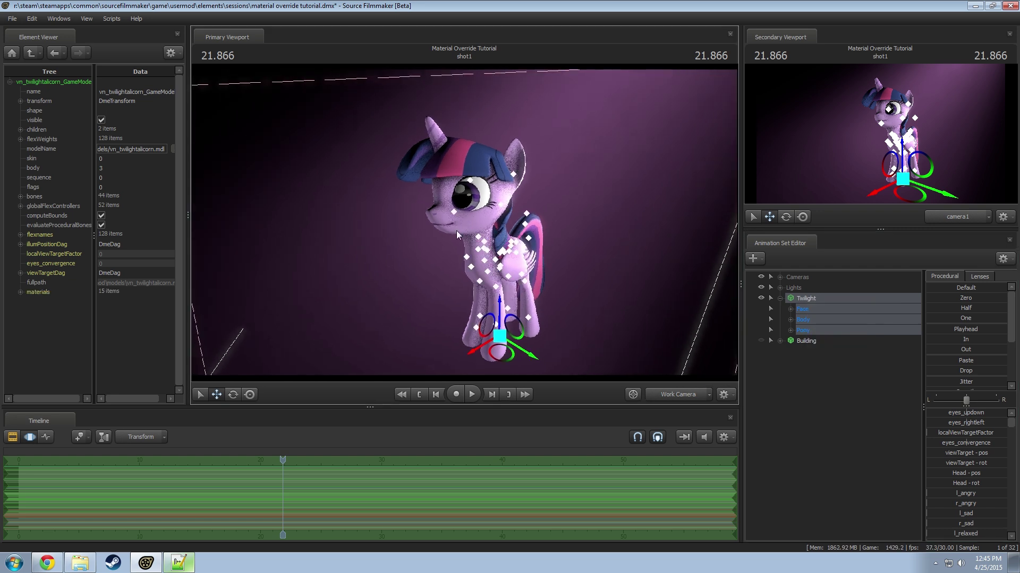
{"action": "left_click_drag", "start_coordinate": [582, 226], "coordinate": [635, 227]}
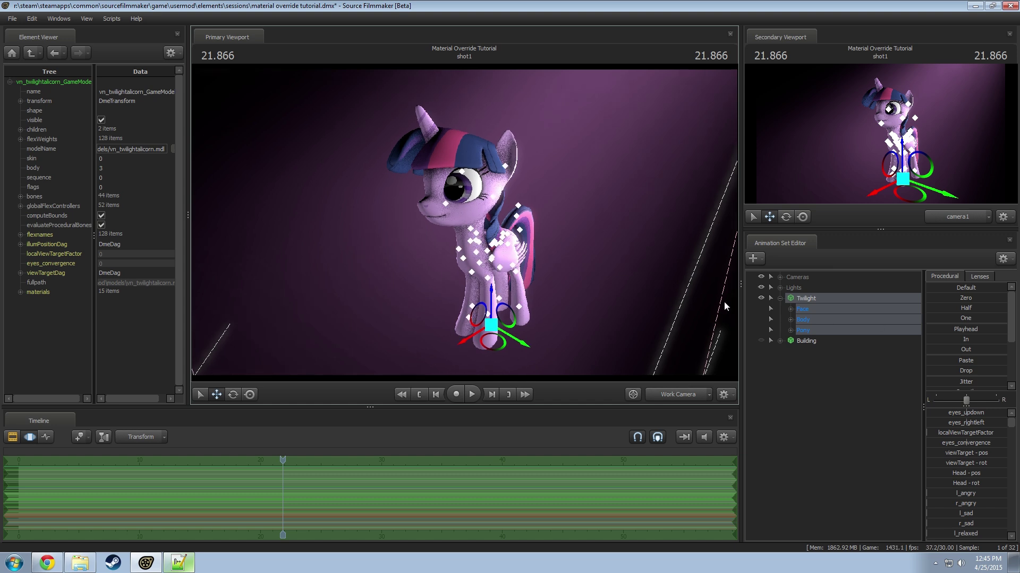
{"action": "left_click_drag", "start_coordinate": [342, 250], "coordinate": [338, 248]}
- Expand the model's materials list and add a color attribute named $color to the body material
{"action": "left_click", "coordinate": [20, 292]}
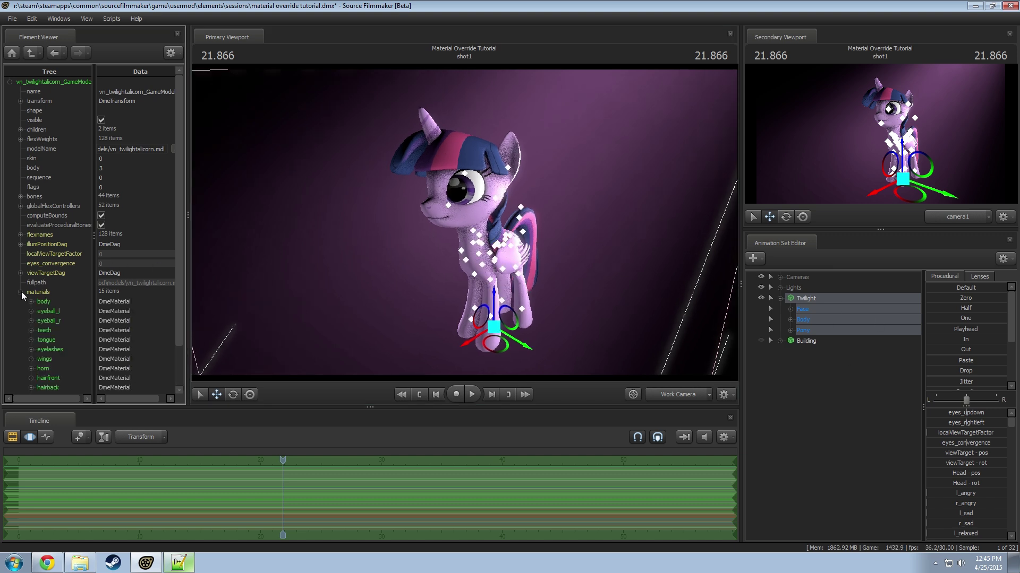
{"action": "scroll", "coordinate": [91, 352], "scroll_direction": "down", "scroll_amount": 3}
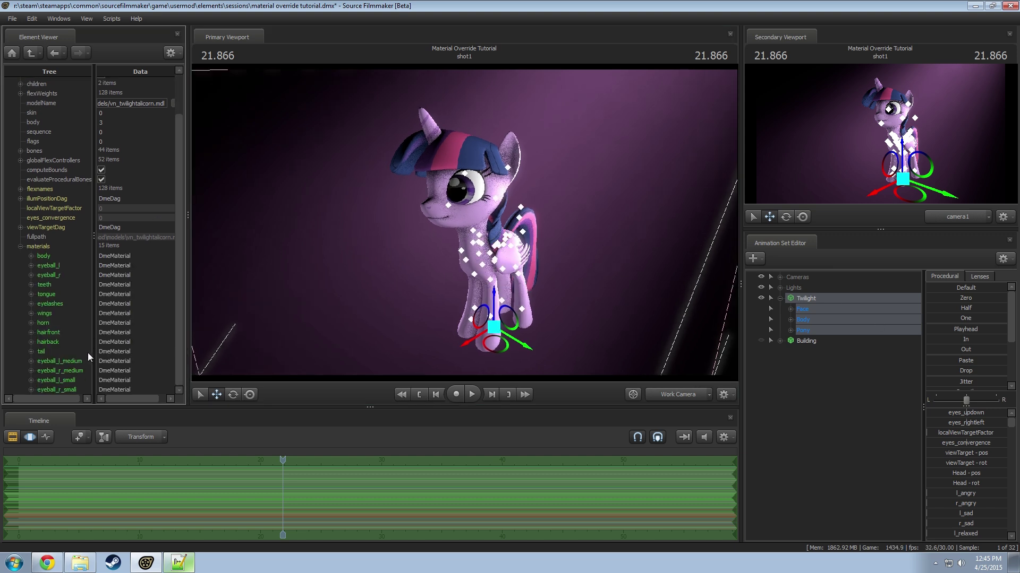
{"action": "left_click_drag", "start_coordinate": [339, 279], "coordinate": [270, 343]}
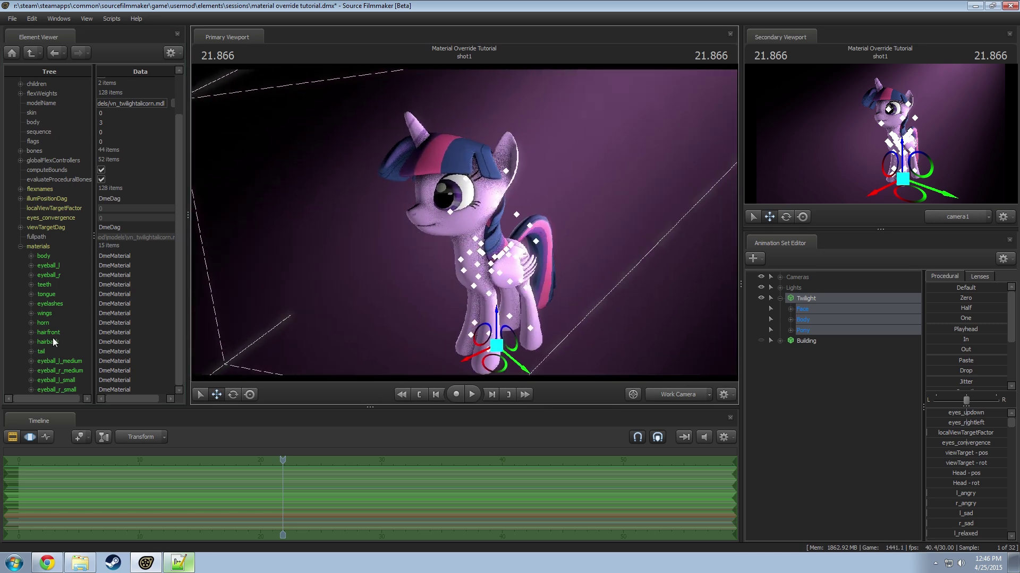
{"action": "right_click", "coordinate": [42, 257]}
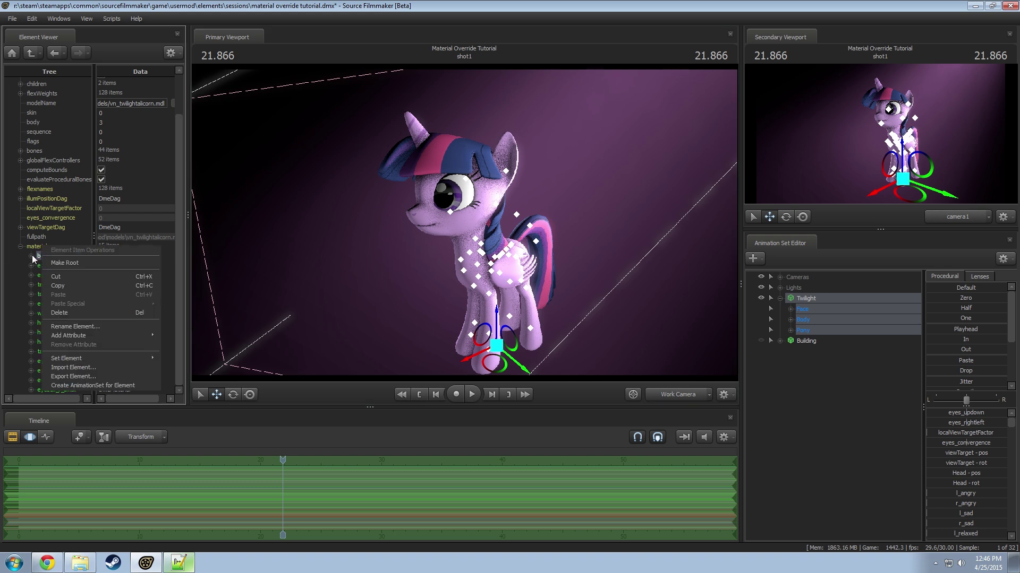
{"action": "mouse_move", "coordinate": [72, 334]}
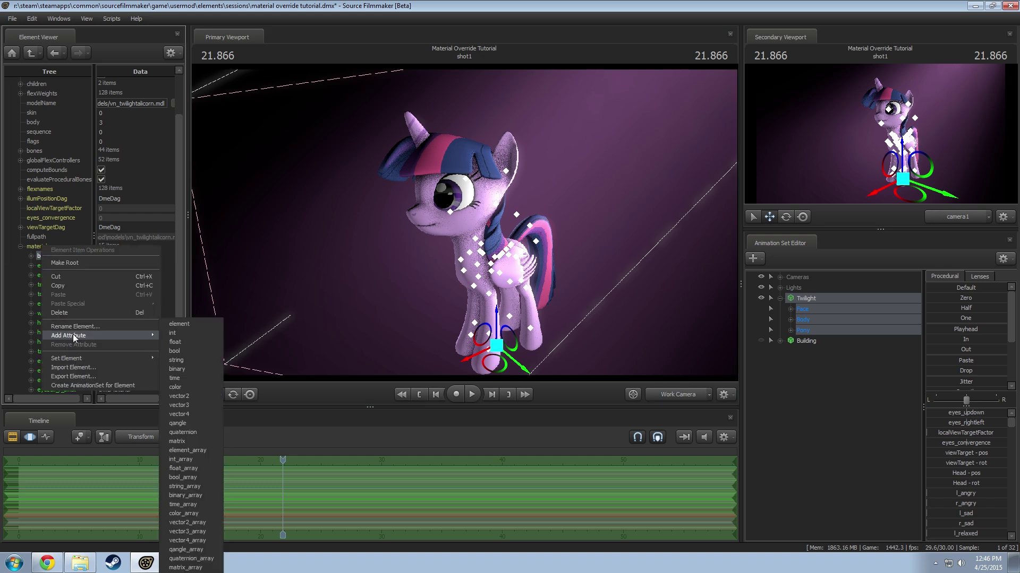
{"action": "left_click", "coordinate": [185, 387]}
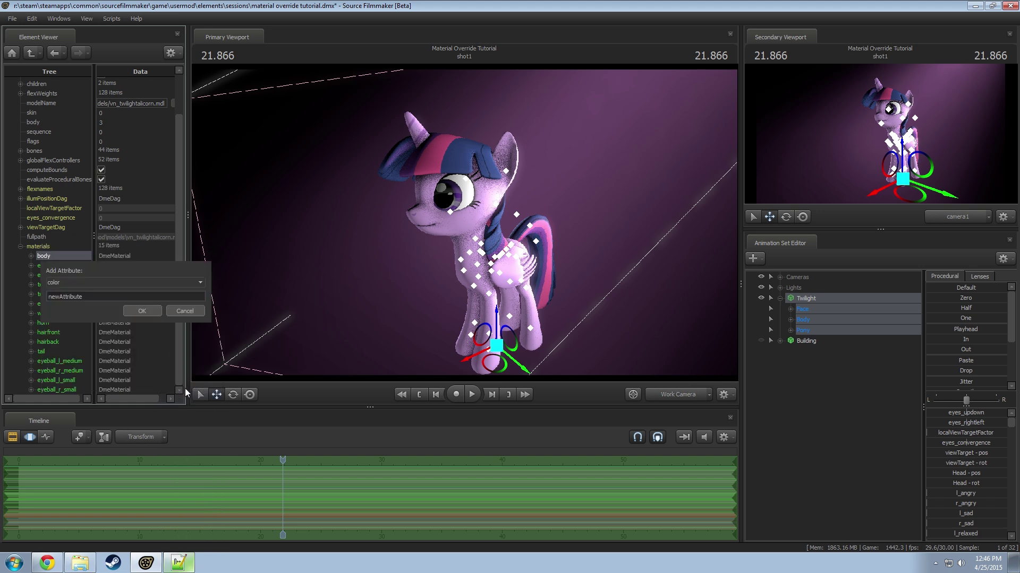
{"action": "double_click", "coordinate": [54, 297]}
{"action": "type", "text": "s"}
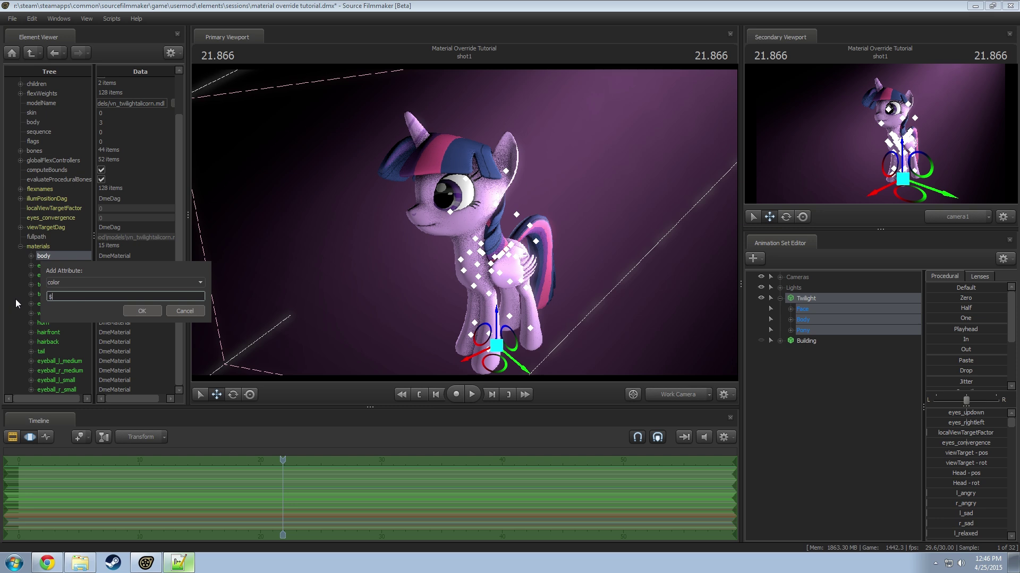
{"action": "type", "text": "color"}
{"action": "key", "text": "Return"}
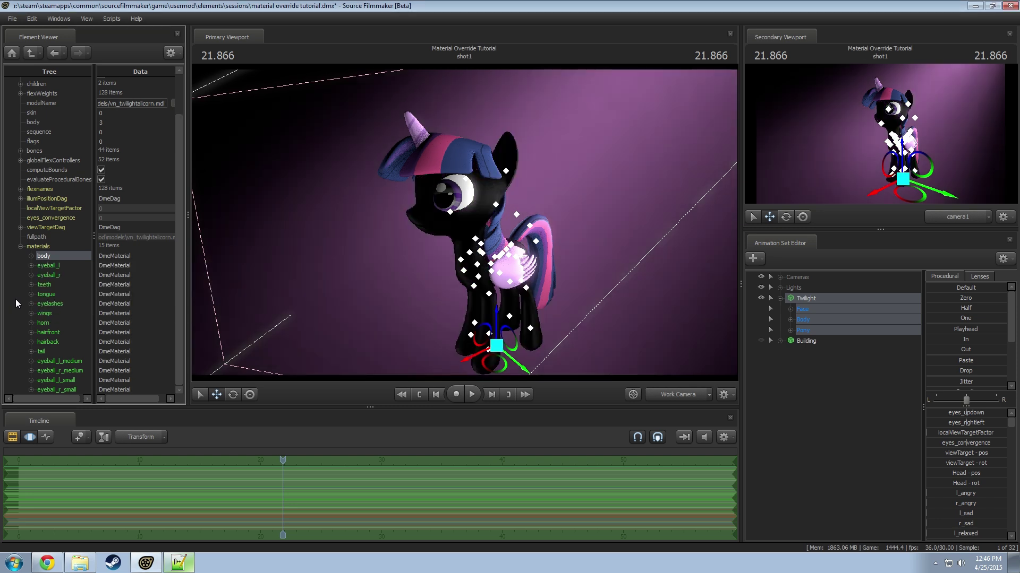
- Expand the body material and set its $color to white
{"action": "left_click", "coordinate": [31, 256]}
{"action": "mouse_move", "coordinate": [311, 304]}
{"action": "left_mouse_down"}
{"action": "mouse_move", "coordinate": [388, 293]}
{"action": "mouse_move", "coordinate": [307, 288]}
{"action": "left_mouse_up"}
{"action": "key", "text": "a"}
{"action": "key", "text": "w"}
{"action": "key", "text": "d"}
{"action": "key", "text": "s"}
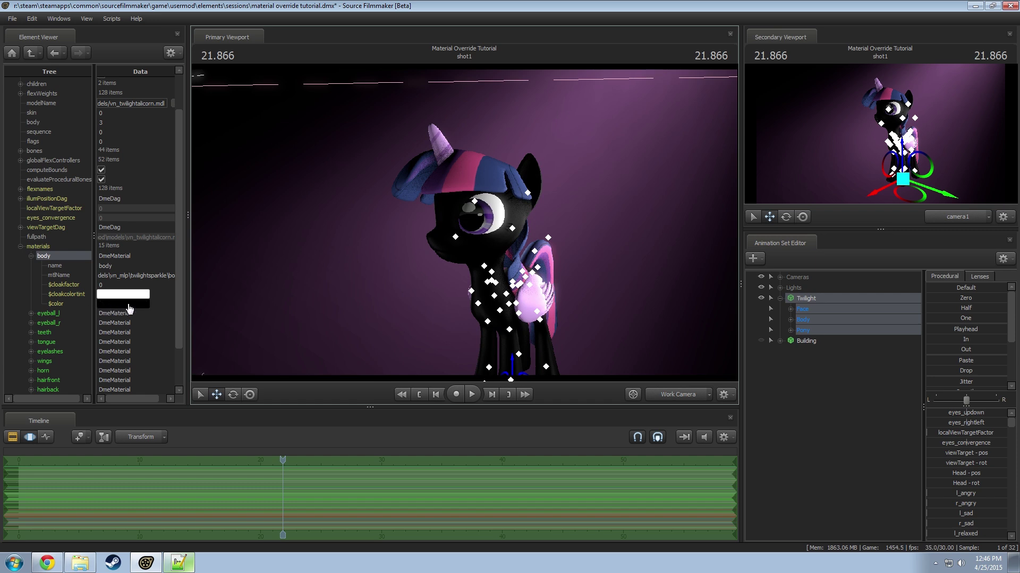
{"action": "left_click", "coordinate": [129, 304]}
{"action": "left_click_drag", "start_coordinate": [155, 382], "coordinate": [50, 289]}
{"action": "mouse_move", "coordinate": [465, 222]}
{"action": "left_mouse_down"}
{"action": "mouse_move", "coordinate": [464, 232]}
{"action": "mouse_move", "coordinate": [464, 222]}
{"action": "left_mouse_up"}
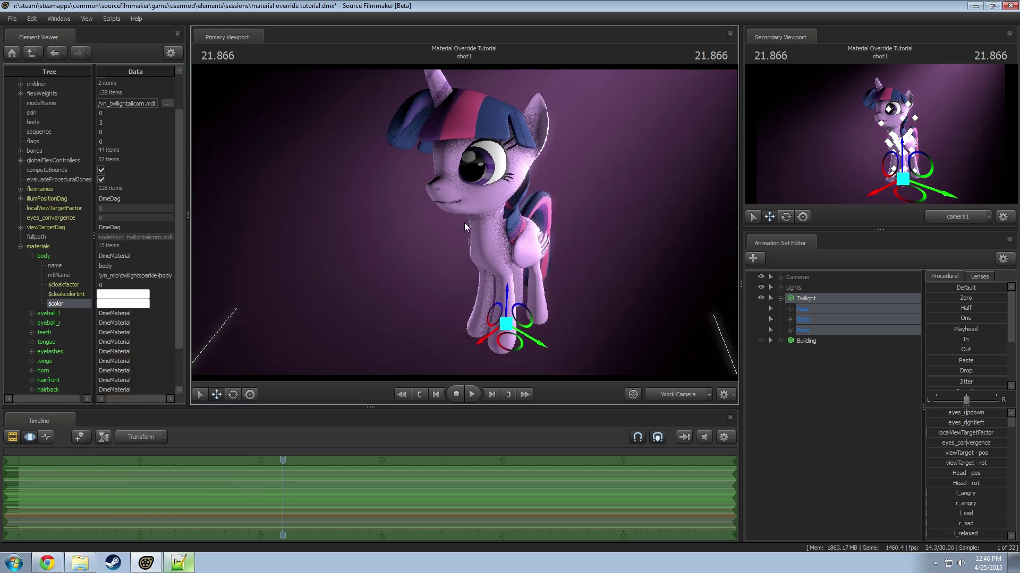
- Tint the body material by setting its $color to a pale bluish grey of R 202, G 202, B 213
{"action": "left_click", "coordinate": [144, 303]}
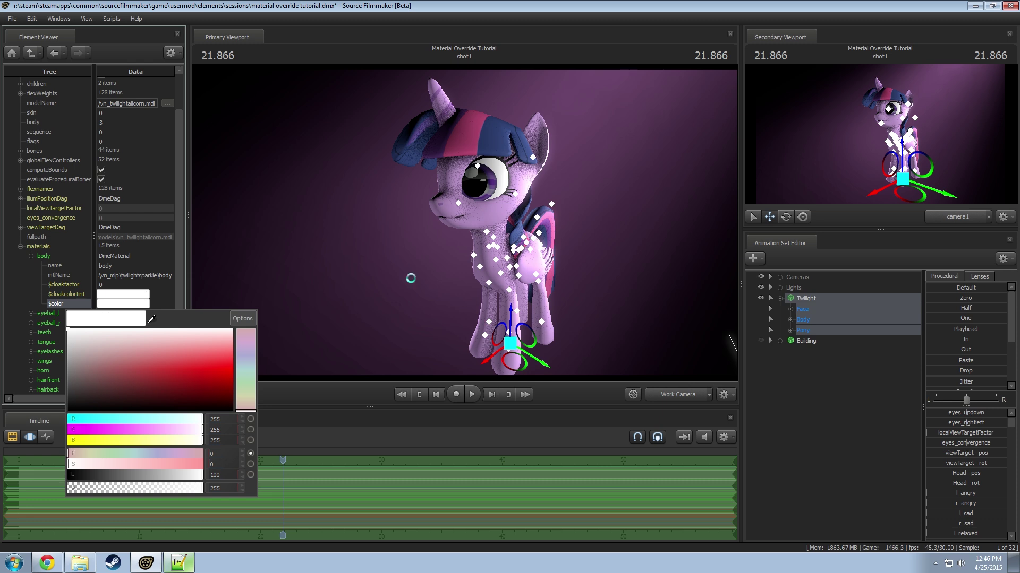
{"action": "left_click", "coordinate": [233, 370]}
{"action": "mouse_move", "coordinate": [233, 371]}
{"action": "left_mouse_down"}
{"action": "mouse_move", "coordinate": [234, 331]}
{"action": "mouse_move", "coordinate": [258, 350]}
{"action": "mouse_move", "coordinate": [269, 393]}
{"action": "mouse_move", "coordinate": [282, 359]}
{"action": "mouse_move", "coordinate": [286, 377]}
{"action": "mouse_move", "coordinate": [175, 369]}
{"action": "mouse_move", "coordinate": [66, 336]}
{"action": "left_mouse_up"}
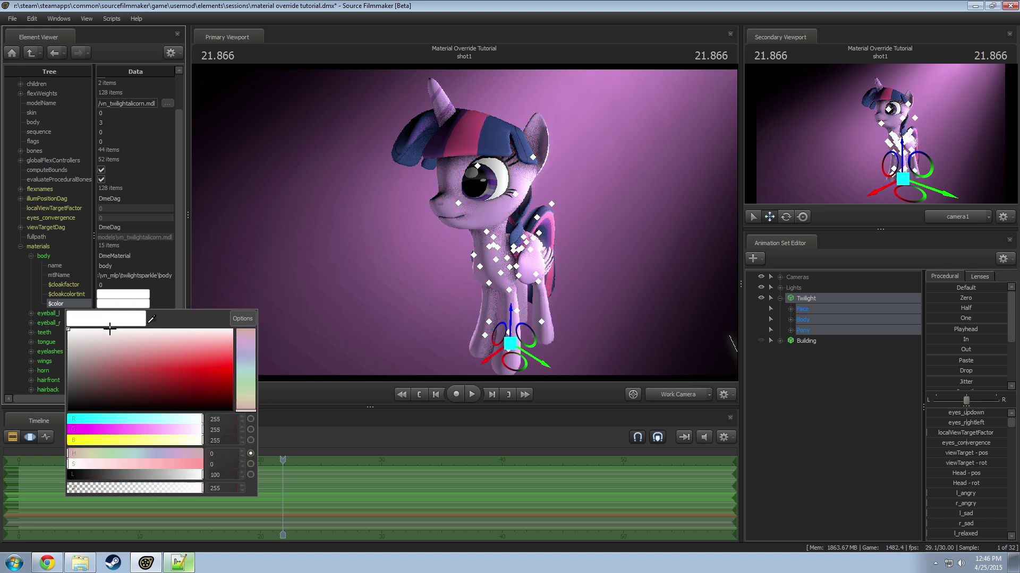
{"action": "left_click", "coordinate": [111, 363]}
{"action": "left_click_drag", "start_coordinate": [111, 364], "coordinate": [122, 364]}
{"action": "left_click_drag", "start_coordinate": [248, 360], "coordinate": [248, 355]}
{"action": "left_click_drag", "start_coordinate": [96, 352], "coordinate": [86, 344]}
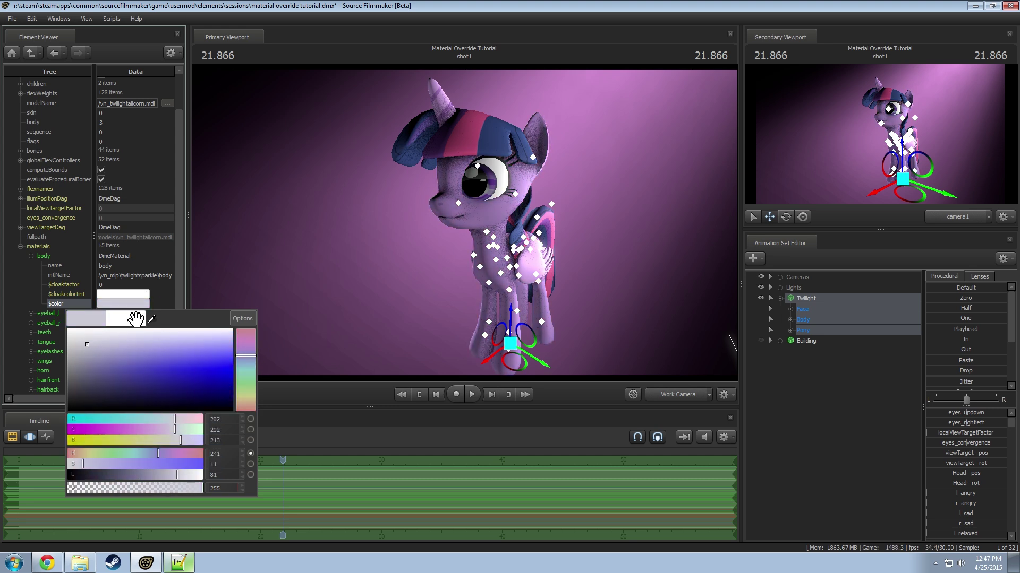
{"action": "left_click", "coordinate": [78, 297]}
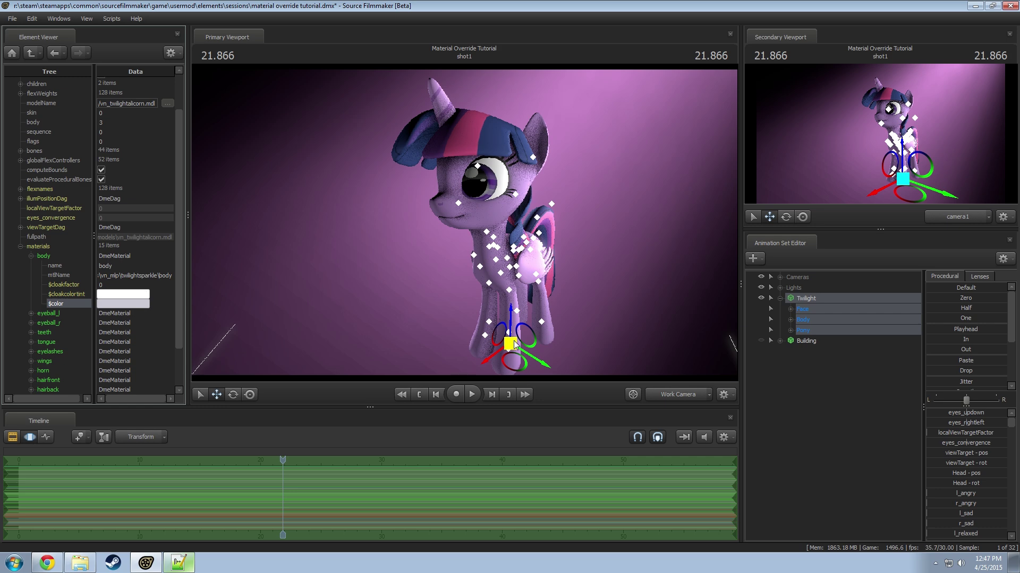
- Show the Building model instead of Twilight, turn off the viewport's scene lighting, and frame the building's facade
{"action": "left_click", "coordinate": [760, 340]}
{"action": "left_click", "coordinate": [761, 298]}
{"action": "right_click", "coordinate": [649, 254]}
{"action": "left_click", "coordinate": [684, 280]}
{"action": "key", "text": "s"}
{"action": "left_click_drag", "start_coordinate": [464, 223], "coordinate": [395, 224]}
{"action": "key", "text": "w"}
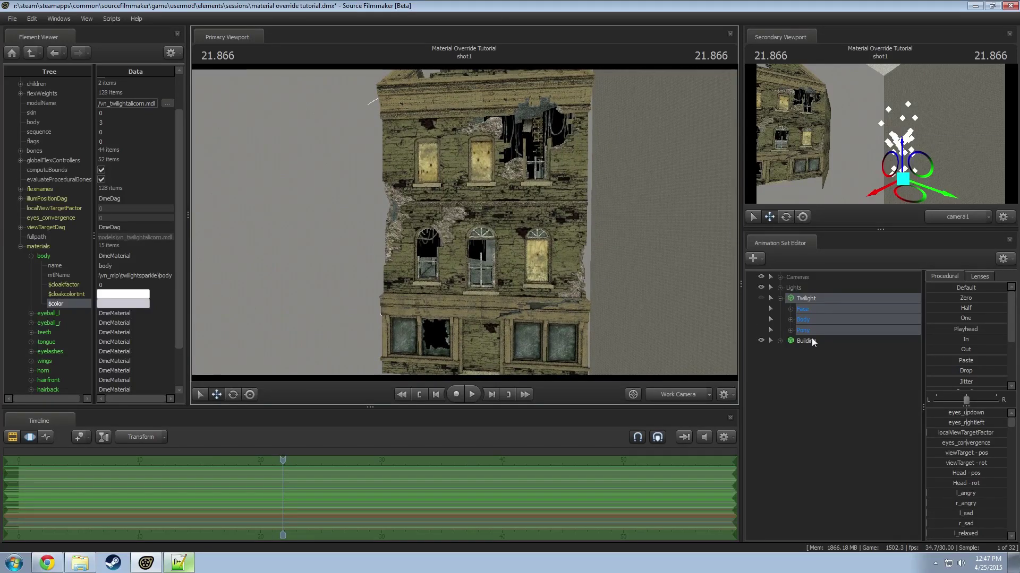
- Show the Building's model in the Element Viewer and expand its rowhousebrick01 material
{"action": "right_click", "coordinate": [811, 340]}
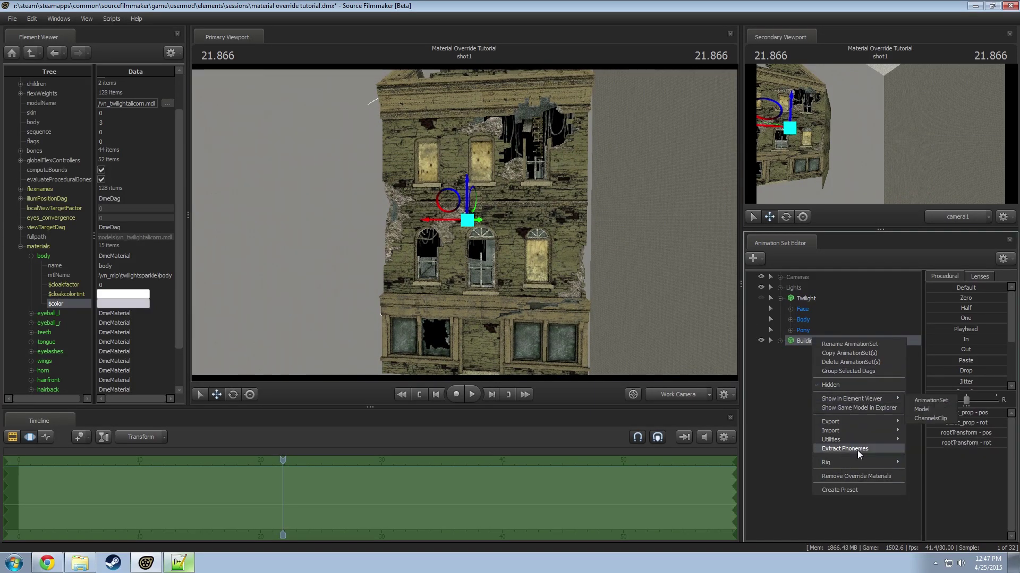
{"action": "mouse_move", "coordinate": [838, 398]}
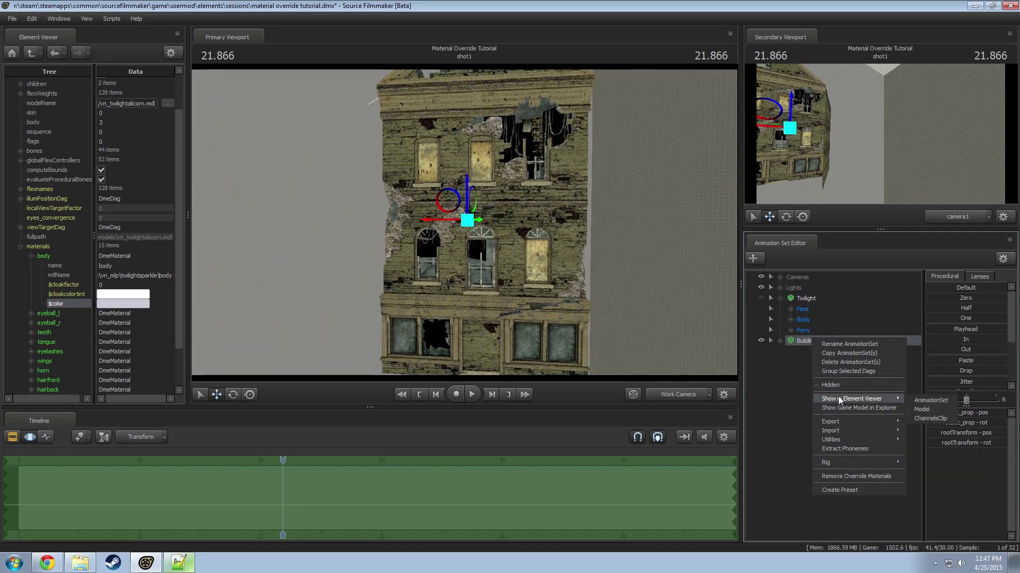
{"action": "left_click", "coordinate": [922, 409]}
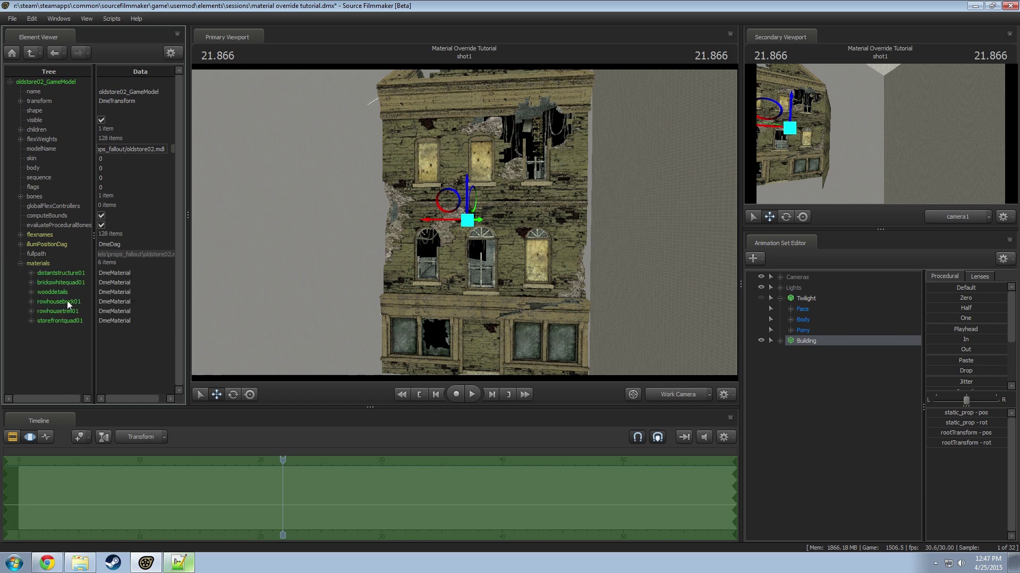
{"action": "left_click", "coordinate": [31, 301]}
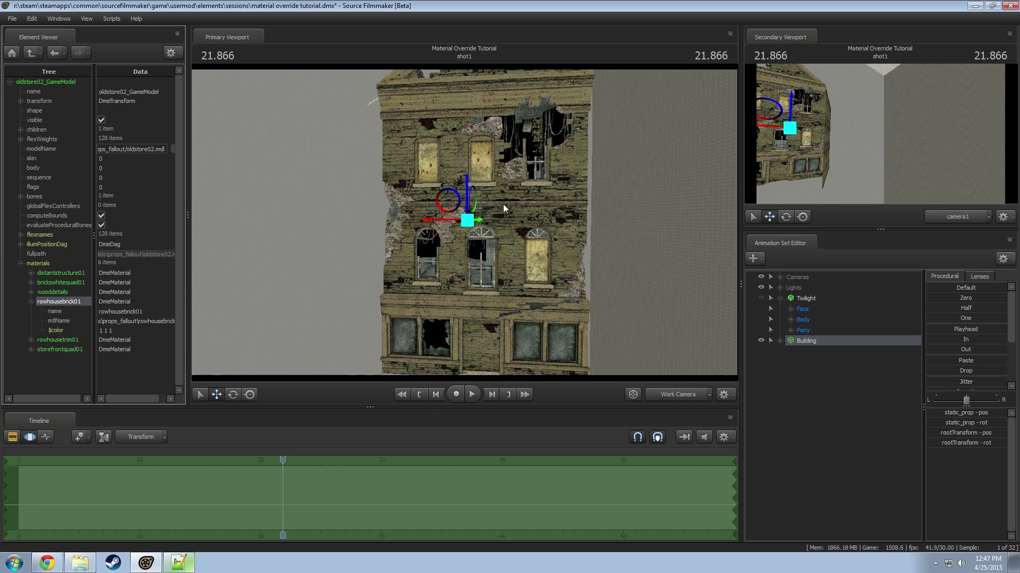
- Set the rowhousebrick01 material's $color vector to 0 0 0
{"action": "left_click_drag", "start_coordinate": [502, 204], "coordinate": [489, 223]}
{"action": "left_click_drag", "start_coordinate": [403, 277], "coordinate": [419, 261]}
{"action": "left_click", "coordinate": [109, 330]}
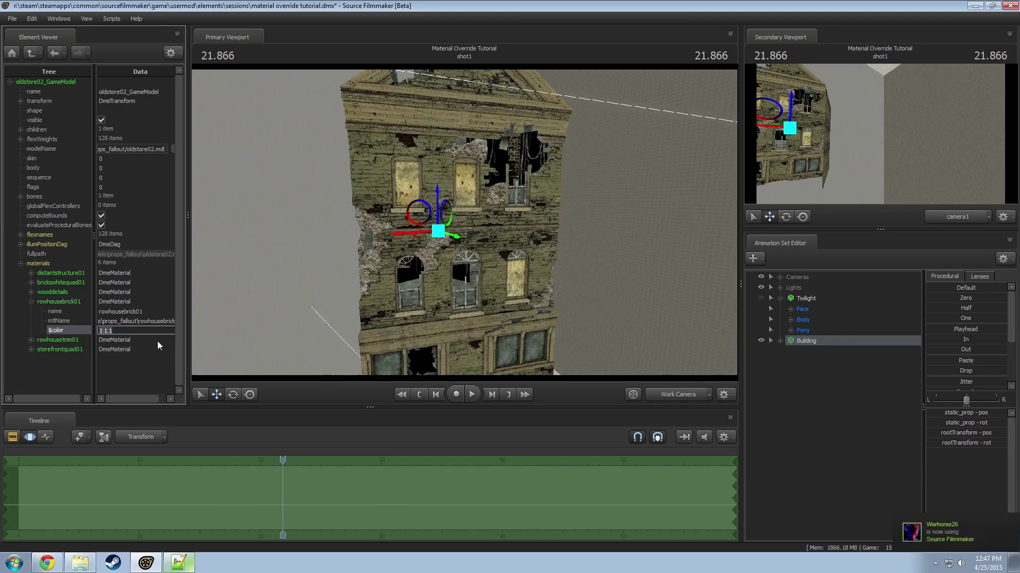
{"action": "key", "text": "ctrl+a"}
{"action": "type", "text": "0 0 0"}
{"action": "key", "text": "Return"}
{"action": "mouse_move", "coordinate": [221, 318]}
{"action": "left_mouse_down"}
{"action": "mouse_move", "coordinate": [205, 332]}
{"action": "mouse_move", "coordinate": [212, 321]}
{"action": "left_mouse_up"}
- Return the rowhousebrick01 material's $color vector to 1 1 1
{"action": "left_click", "coordinate": [118, 331]}
{"action": "left_click_drag", "start_coordinate": [118, 331], "coordinate": [75, 338]}
{"action": "type", "text": "1 1 1"}
{"action": "key", "text": "Return"}
{"action": "left_click_drag", "start_coordinate": [453, 330], "coordinate": [467, 327]}
- Set the rowhousebrick01 material's $color vector to 1.2 1 0.8 and inspect the brick tint
{"action": "left_click", "coordinate": [99, 332]}
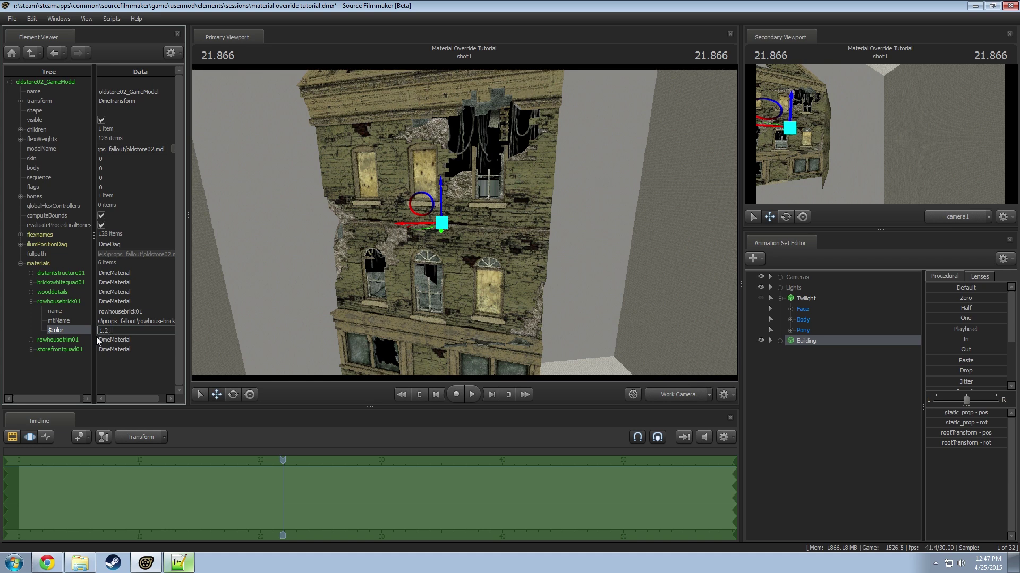
{"action": "key", "text": "BackSpace"}
{"action": "type", "text": "1 0.8"}
{"action": "key", "text": "Return"}
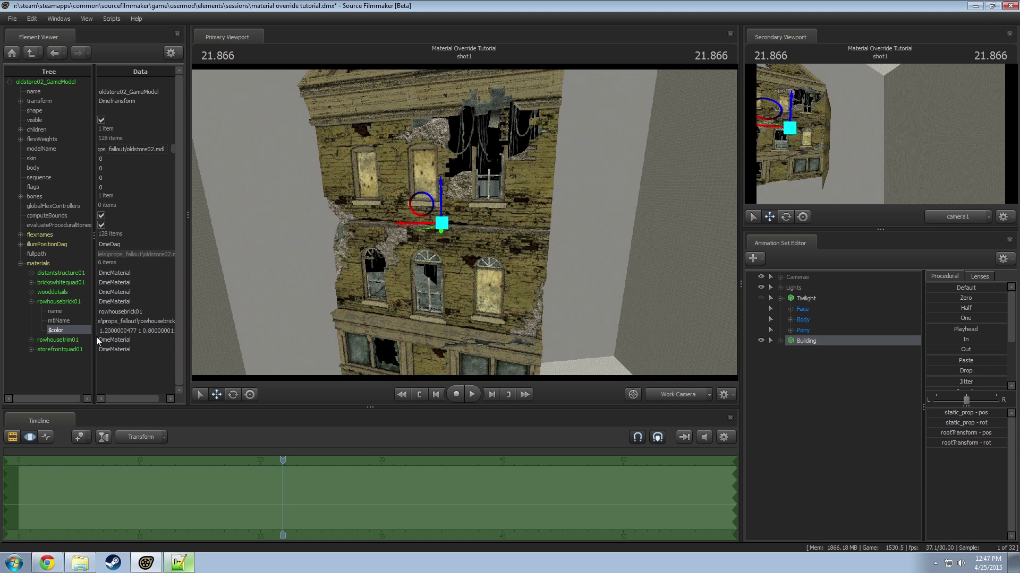
{"action": "key", "text": "w"}
{"action": "mouse_move", "coordinate": [541, 244]}
{"action": "left_mouse_down"}
{"action": "mouse_move", "coordinate": [584, 244]}
{"action": "mouse_move", "coordinate": [542, 242]}
{"action": "left_mouse_up"}
{"action": "key", "text": "s"}
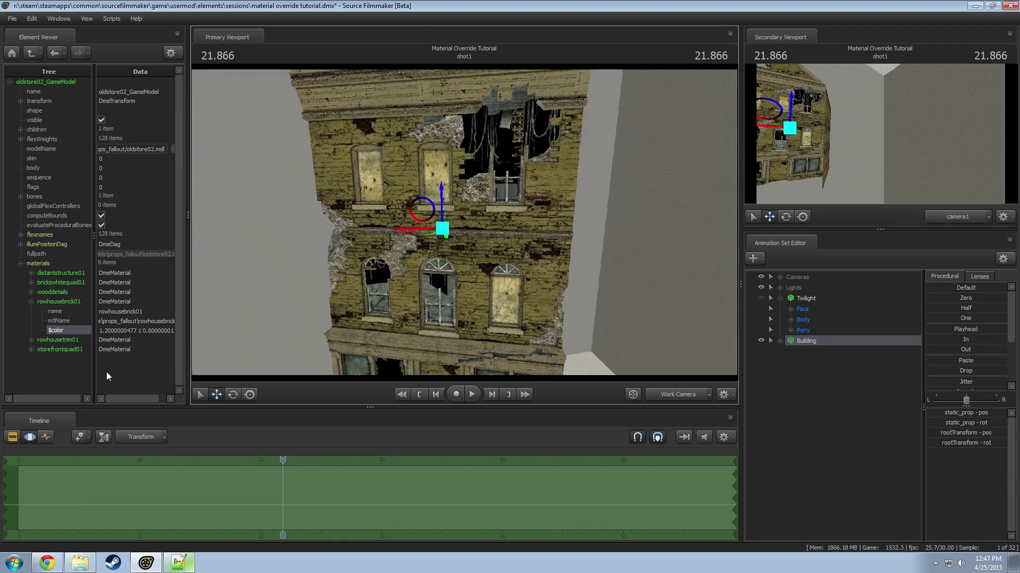
- Delete the $color attribute from the rowhousebrick01 material
{"action": "right_click", "coordinate": [63, 303]}
{"action": "right_click", "coordinate": [52, 331]}
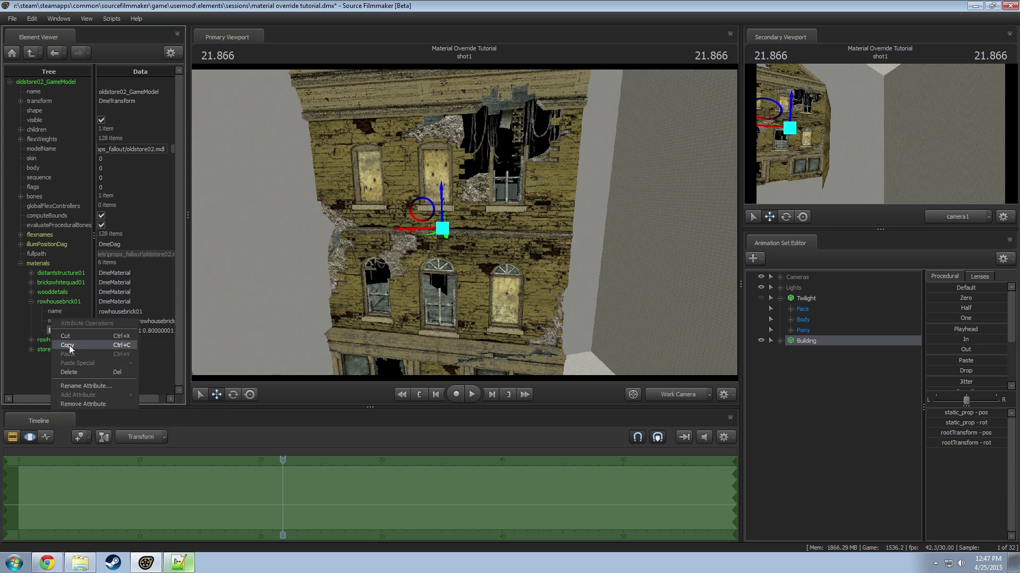
{"action": "left_click", "coordinate": [69, 371]}
{"action": "left_click_drag", "start_coordinate": [378, 252], "coordinate": [378, 252]}
- Add a vector3 attribute named $color to the rowhousebrick01 material
{"action": "right_click", "coordinate": [68, 303]}
{"action": "mouse_move", "coordinate": [82, 381]}
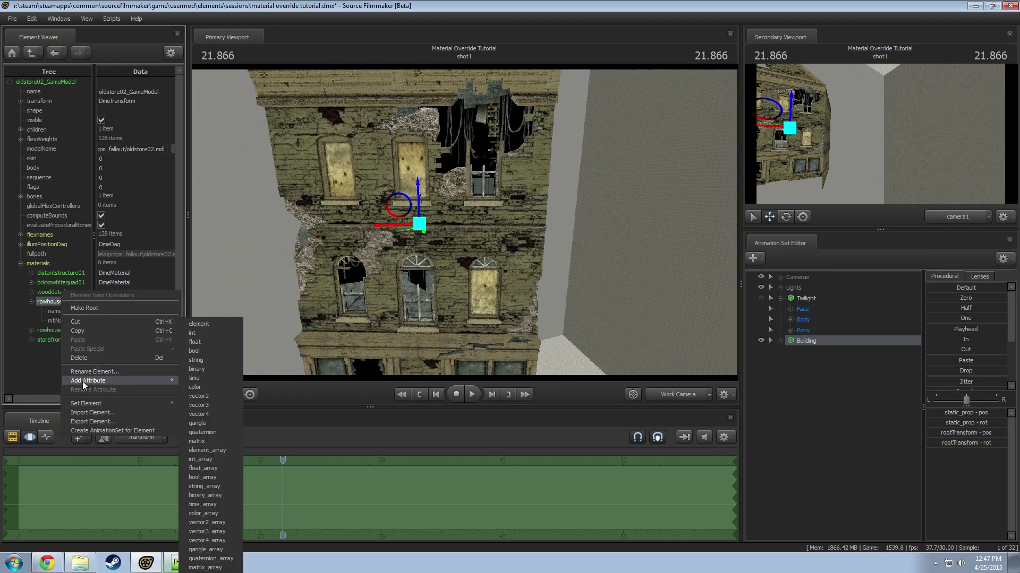
{"action": "left_click", "coordinate": [205, 405]}
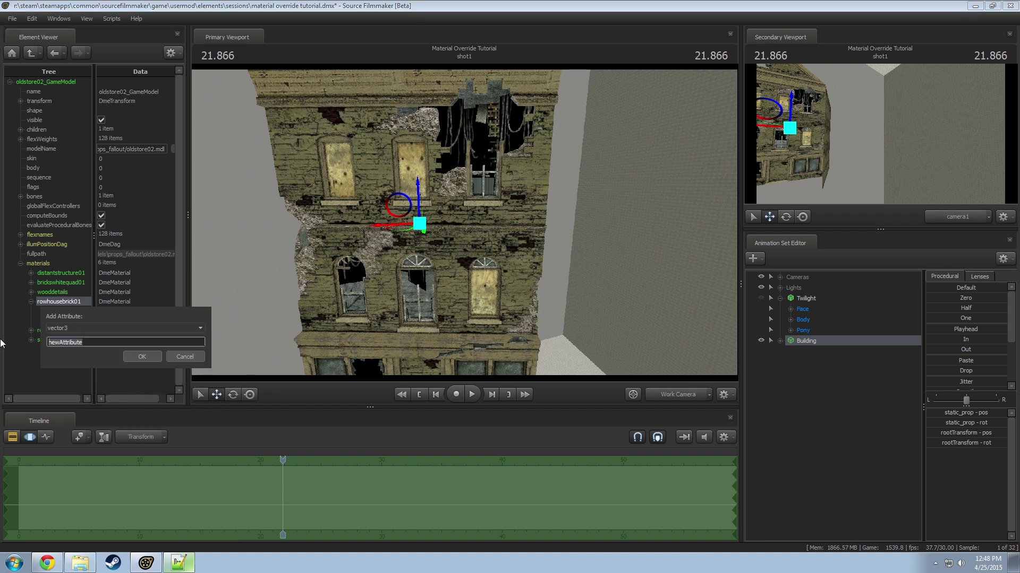
{"action": "type", "text": "$color"}
{"action": "key", "text": "Return"}
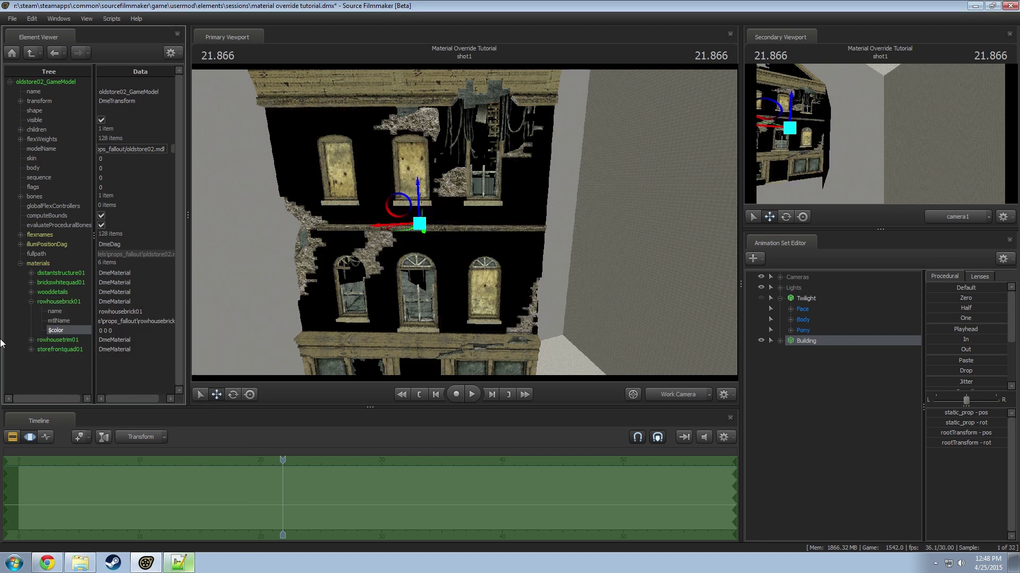
- Cycle the rowhousebrick01 material's $color through red 1 0 0, green 0 1 0 and blue 0 0 1
{"action": "double_click", "coordinate": [118, 330]}
{"action": "type", "text": "1 0 0"}
{"action": "key", "text": "Return"}
{"action": "left_click_drag", "start_coordinate": [117, 331], "coordinate": [55, 331]}
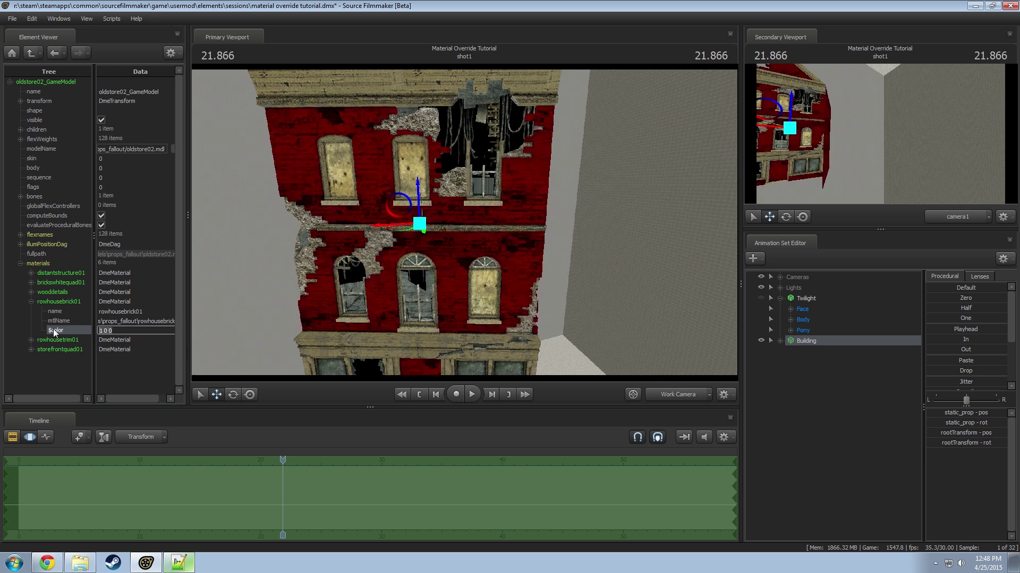
{"action": "type", "text": "0 1 0"}
{"action": "key", "text": "Return"}
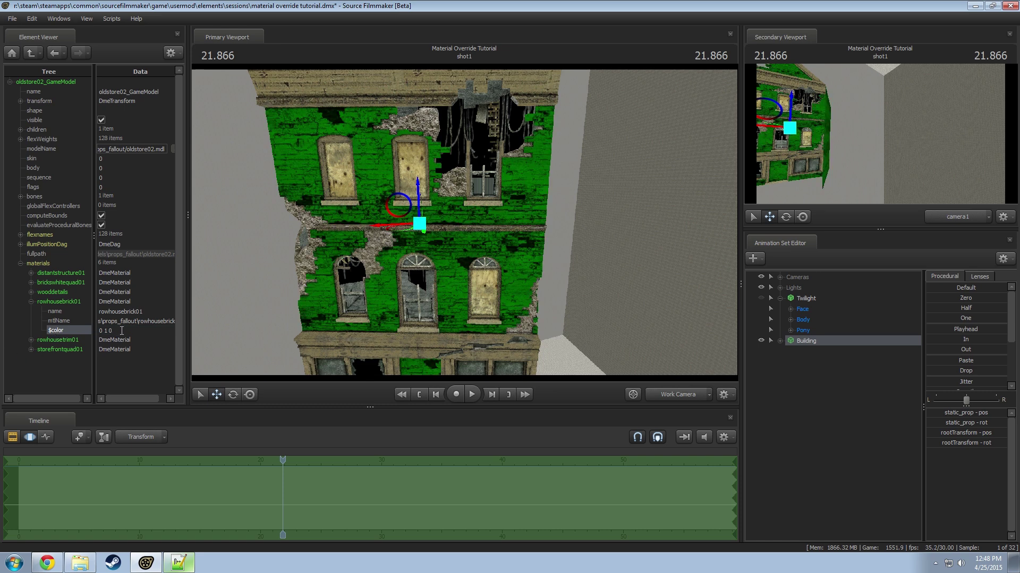
{"action": "type", "text": "0 0 1"}
{"action": "key", "text": "Return"}
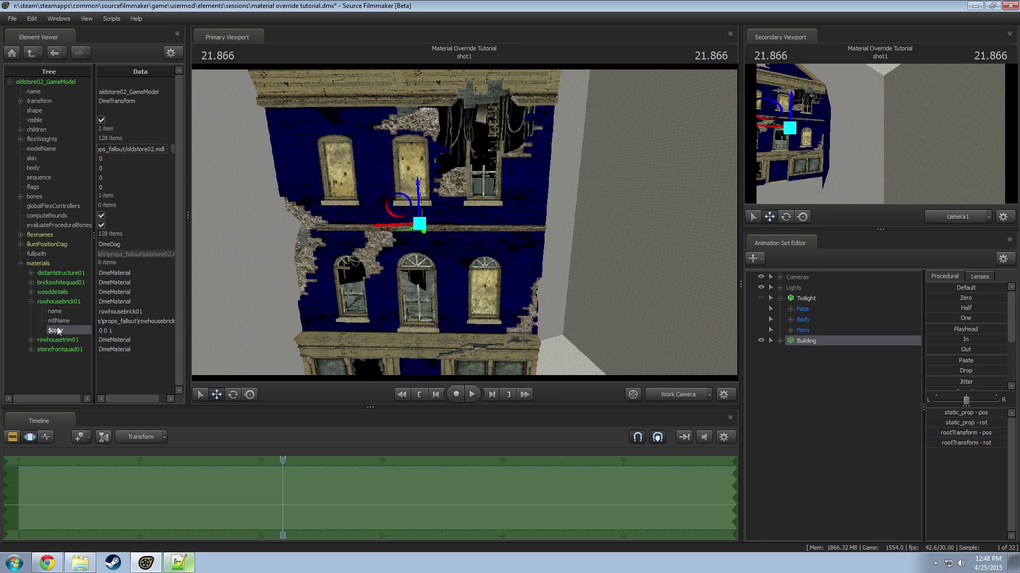
- Set the rowhousebrick01 material's $color to 1 1 1, followed by 0.5 1 0.75, and view the brick tint on the building
{"action": "left_click", "coordinate": [114, 332]}
{"action": "type", "text": "1 1 1"}
{"action": "key", "text": "Return"}
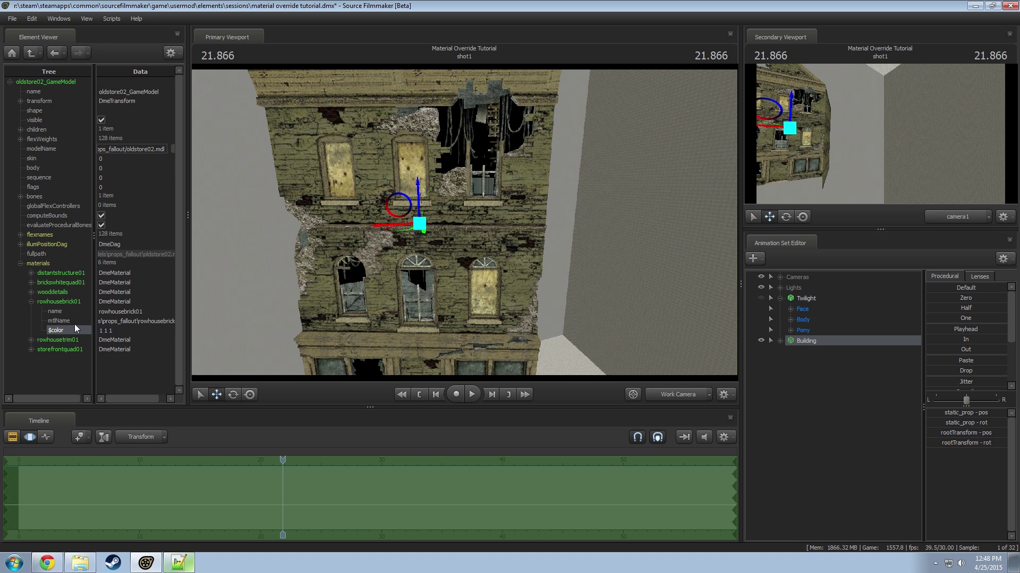
{"action": "left_click", "coordinate": [141, 332]}
{"action": "type", "text": "0.75"}
{"action": "key", "text": "Return"}
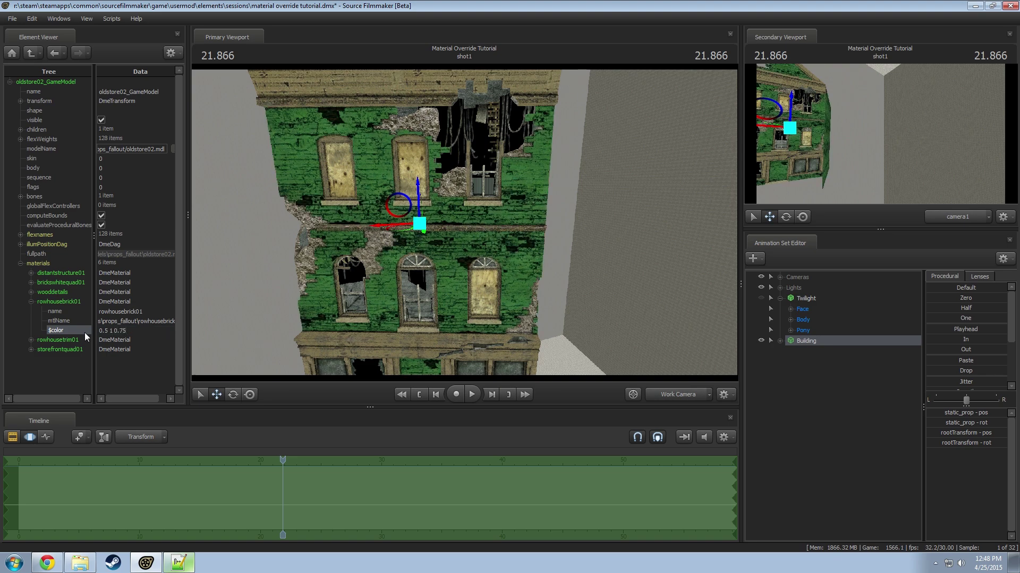
{"action": "left_click_drag", "start_coordinate": [458, 209], "coordinate": [459, 209]}
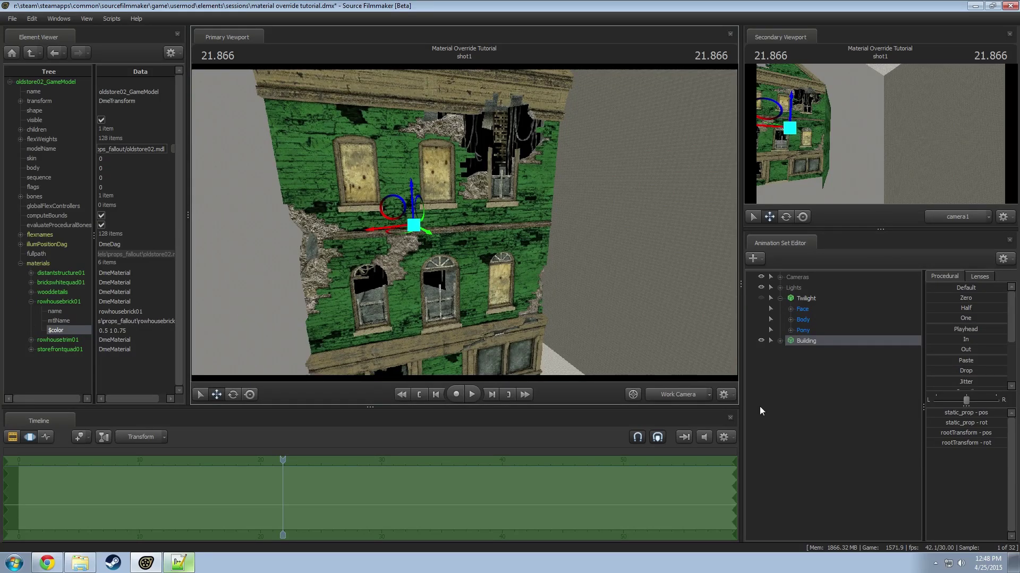
- Look through camera1, unhide Twilight and hide the Building
{"action": "left_click", "coordinate": [680, 396]}
{"action": "right_click", "coordinate": [810, 298]}
{"action": "left_click", "coordinate": [761, 298]}
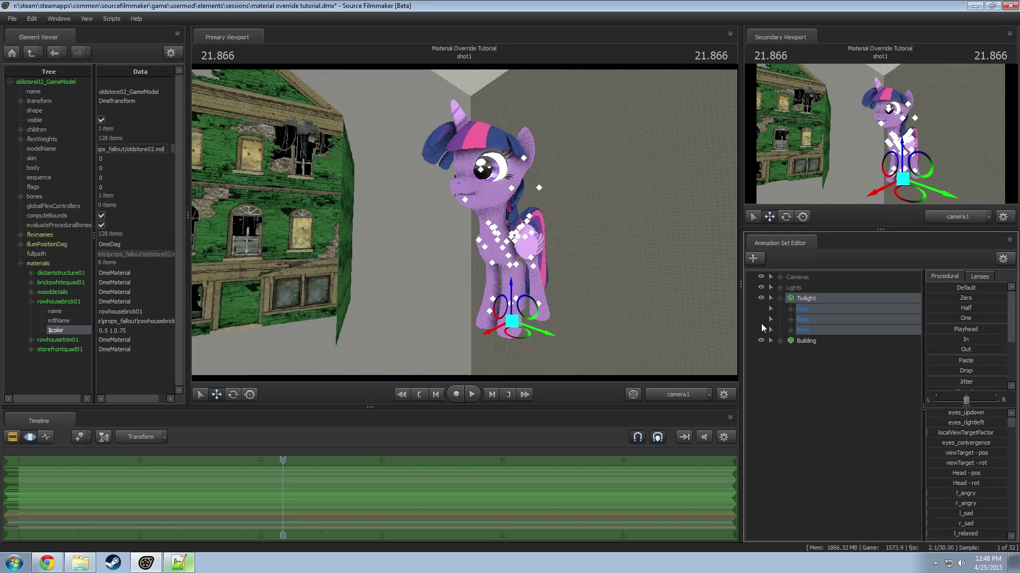
{"action": "left_click", "coordinate": [760, 341]}
- Enable lighting in the primary viewport and keep it on the camera1 view
{"action": "right_click", "coordinate": [555, 255]}
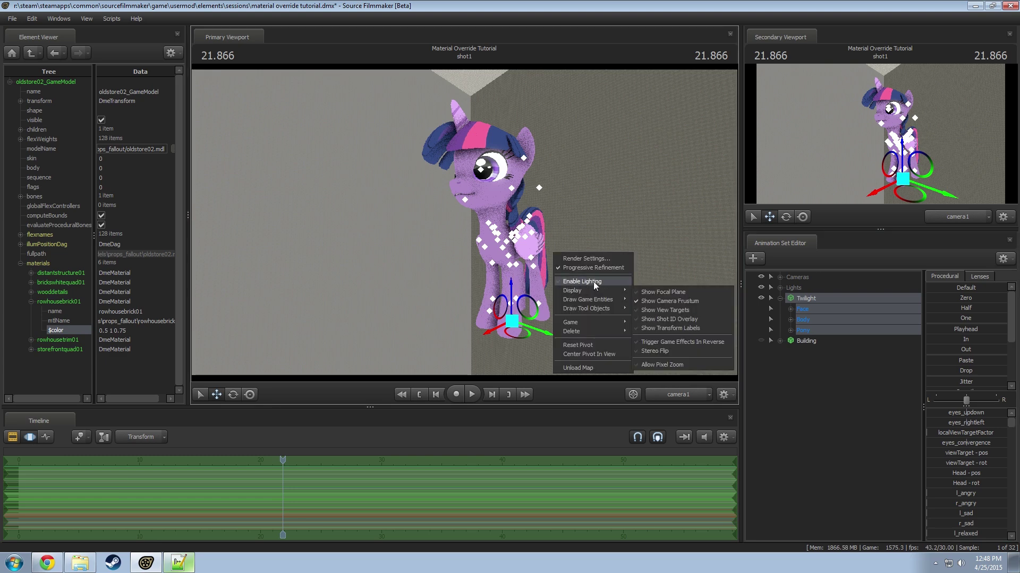
{"action": "left_click", "coordinate": [594, 282]}
{"action": "left_click", "coordinate": [677, 398]}
{"action": "left_click", "coordinate": [677, 399]}
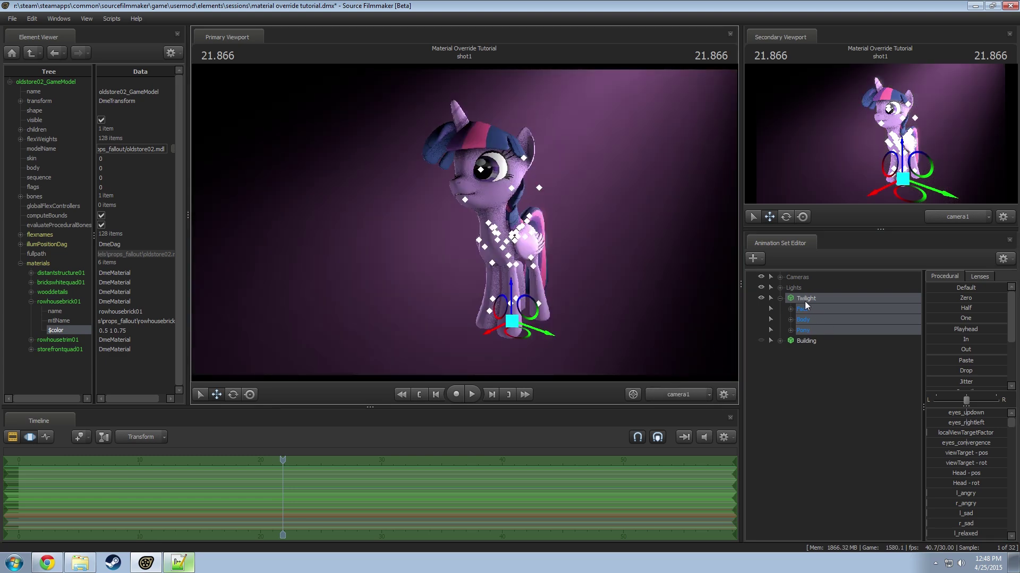
- Show Twilight's model in the Element Viewer and delete the existing $color attribute from its body material
{"action": "right_click", "coordinate": [848, 301]}
{"action": "mouse_move", "coordinate": [892, 362]}
{"action": "left_click", "coordinate": [959, 373]}
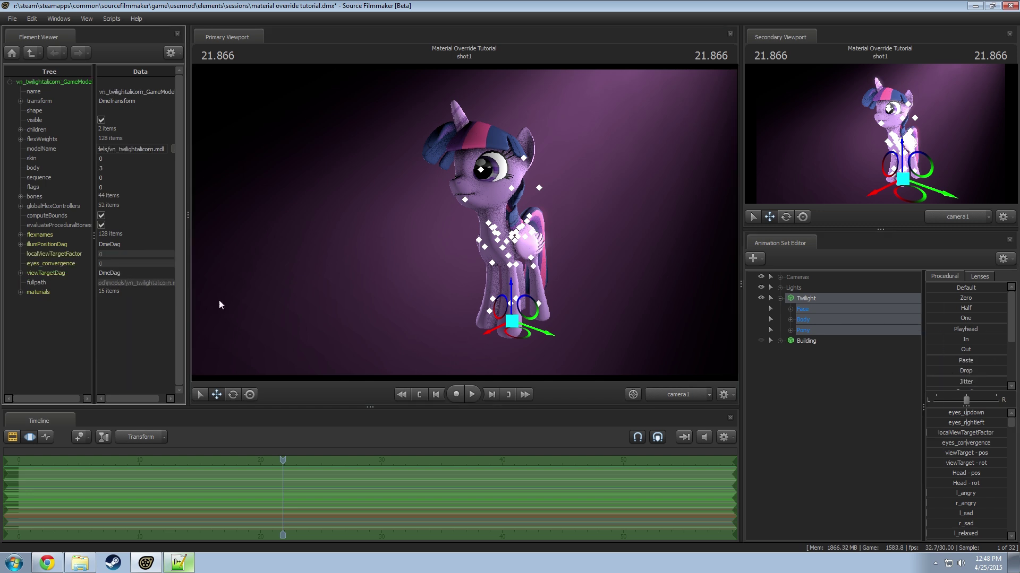
{"action": "left_click", "coordinate": [20, 292]}
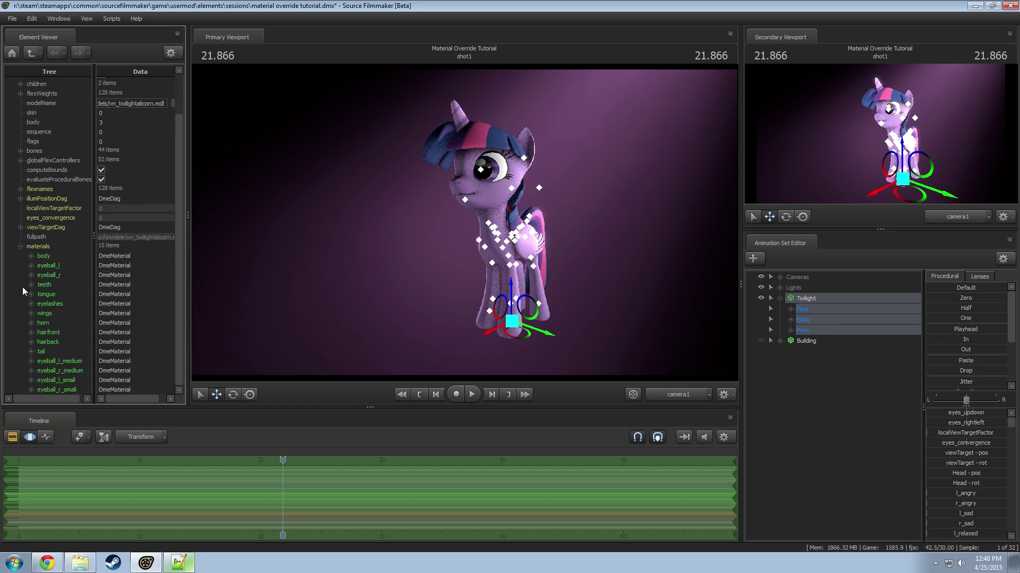
{"action": "left_click", "coordinate": [30, 256]}
{"action": "right_click", "coordinate": [56, 304]}
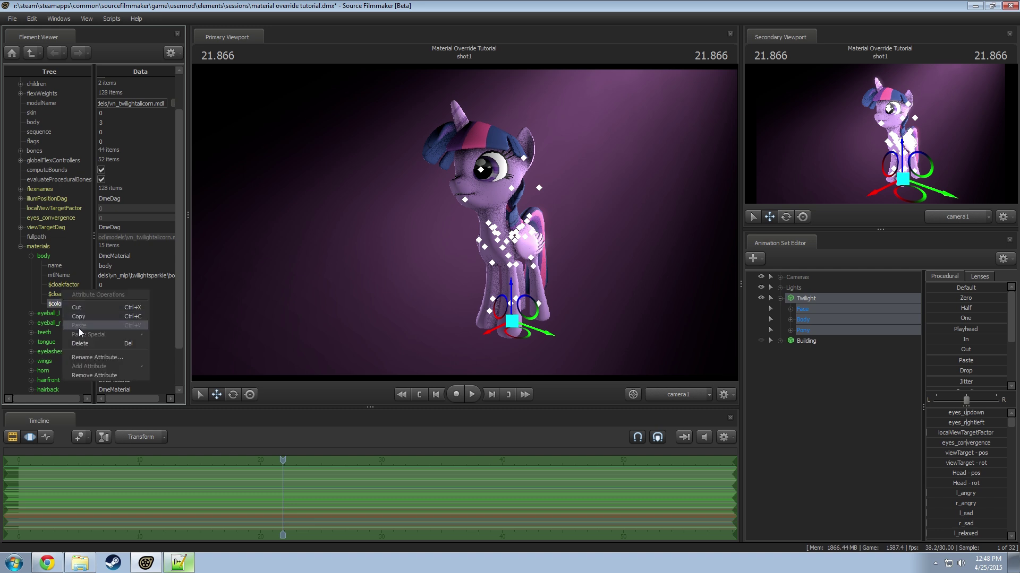
{"action": "left_click", "coordinate": [78, 343]}
- Add a vector3 attribute named $color to Twilight's body material and set it to 1 1 1
{"action": "right_click", "coordinate": [41, 253]}
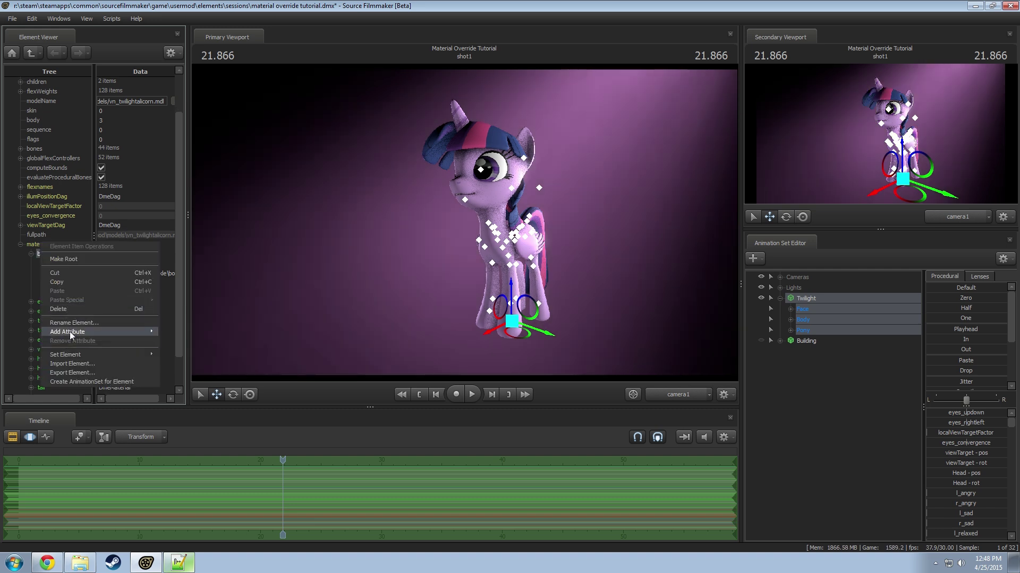
{"action": "mouse_move", "coordinate": [69, 331]}
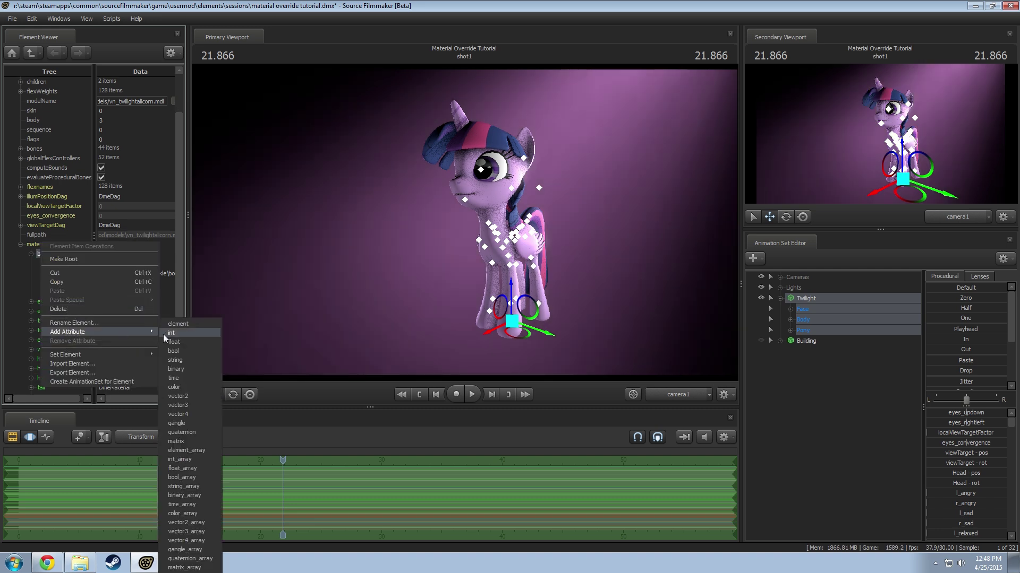
{"action": "left_click", "coordinate": [177, 406]}
{"action": "type", "text": "$color"}
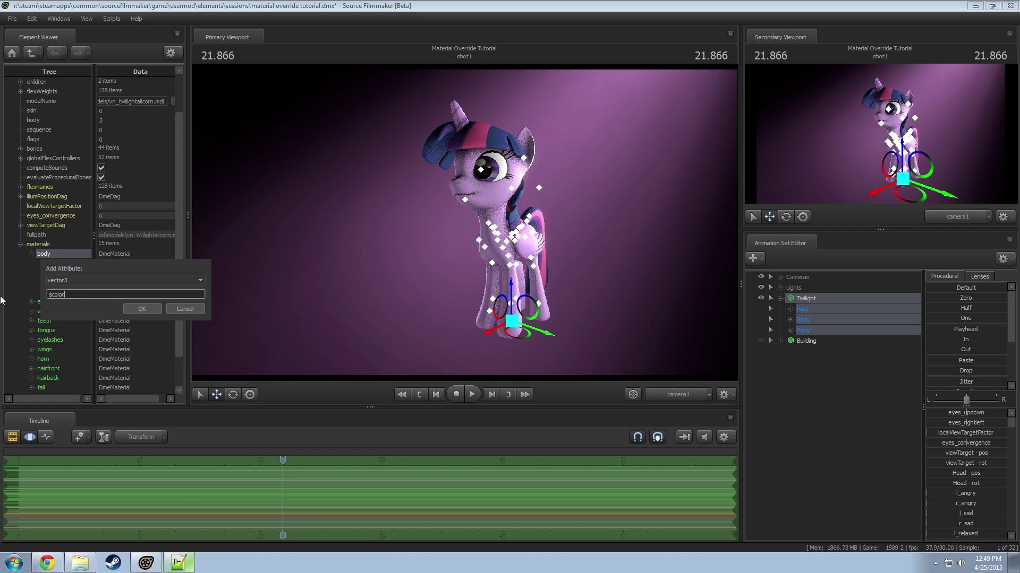
{"action": "left_click", "coordinate": [154, 309]}
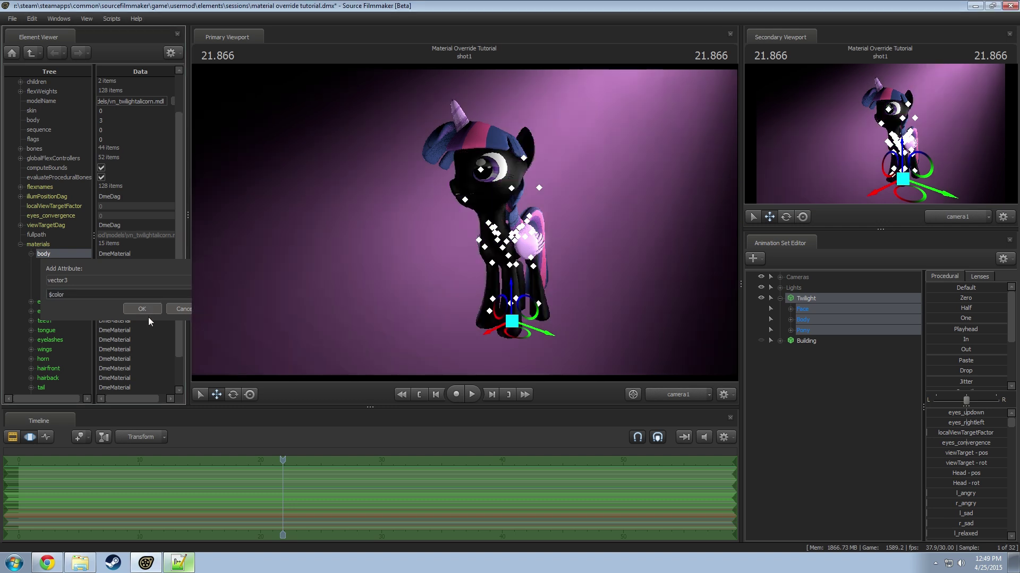
{"action": "left_click", "coordinate": [97, 301]}
{"action": "left_click_drag", "start_coordinate": [97, 302], "coordinate": [189, 304]}
{"action": "type", "text": "1 1 1"}
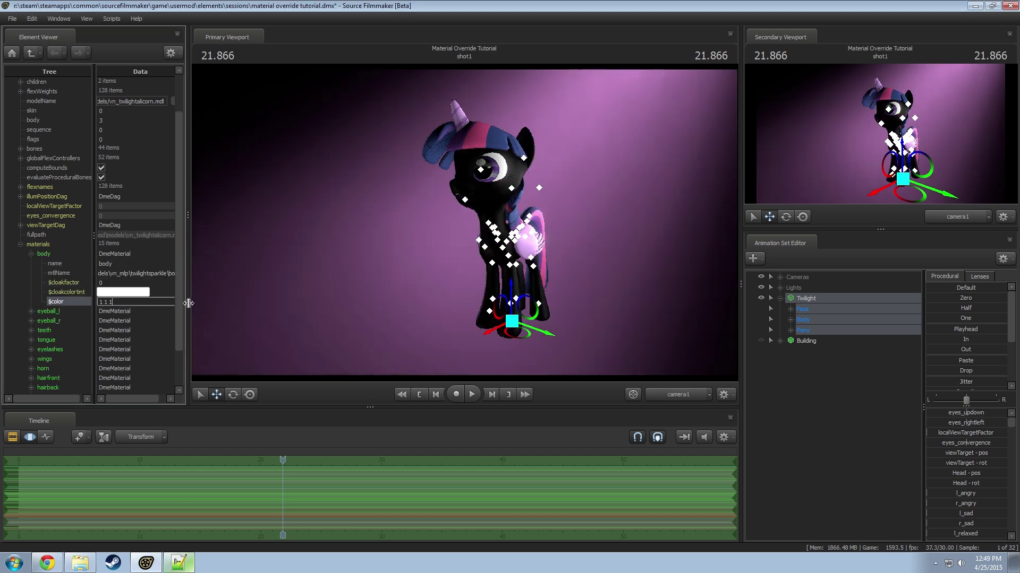
{"action": "key", "text": "Return"}
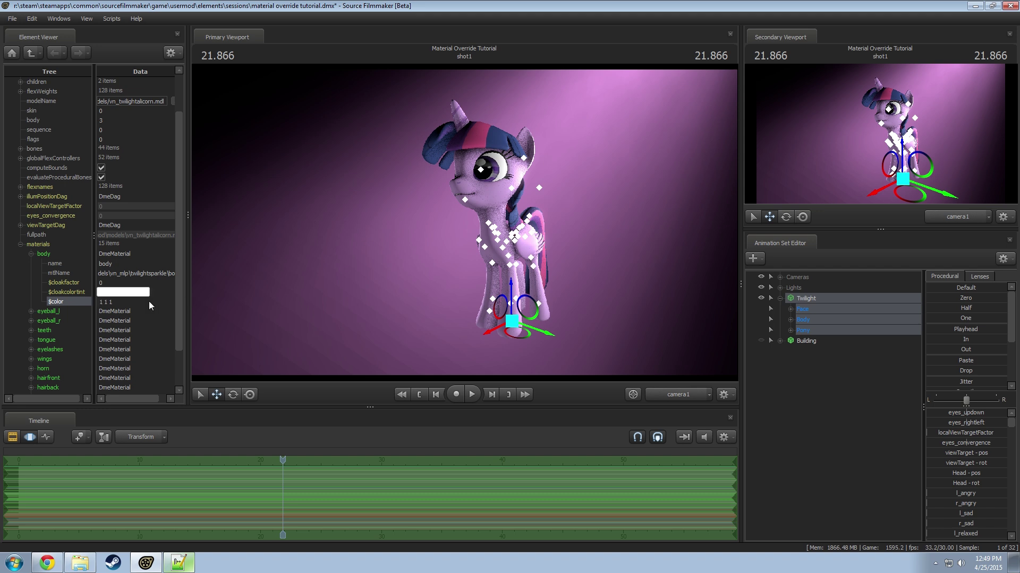
- Examine the color picker of the body material's $cloakcolortint attribute without changing the color
{"action": "left_click", "coordinate": [122, 292]}
{"action": "left_click", "coordinate": [199, 342]}
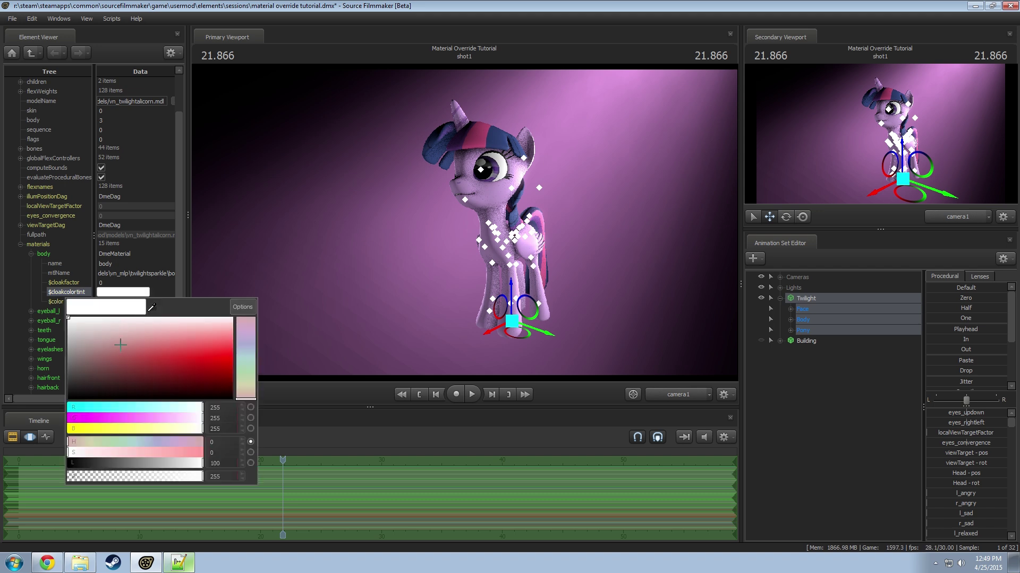
{"action": "mouse_move", "coordinate": [223, 369]}
{"action": "left_mouse_down"}
{"action": "mouse_move", "coordinate": [68, 317]}
{"action": "mouse_move", "coordinate": [99, 303]}
{"action": "left_mouse_up"}
- Set the body material's $color to 10 10 10 and view Twilight through the Work Camera
{"action": "left_click", "coordinate": [161, 275]}
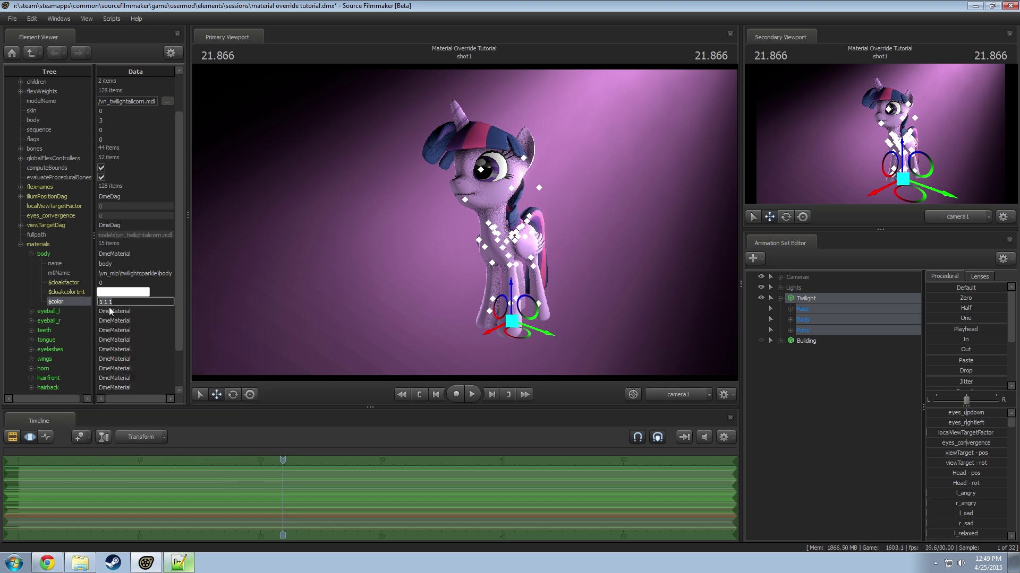
{"action": "type", "text": "10 10 10"}
{"action": "key", "text": "Return"}
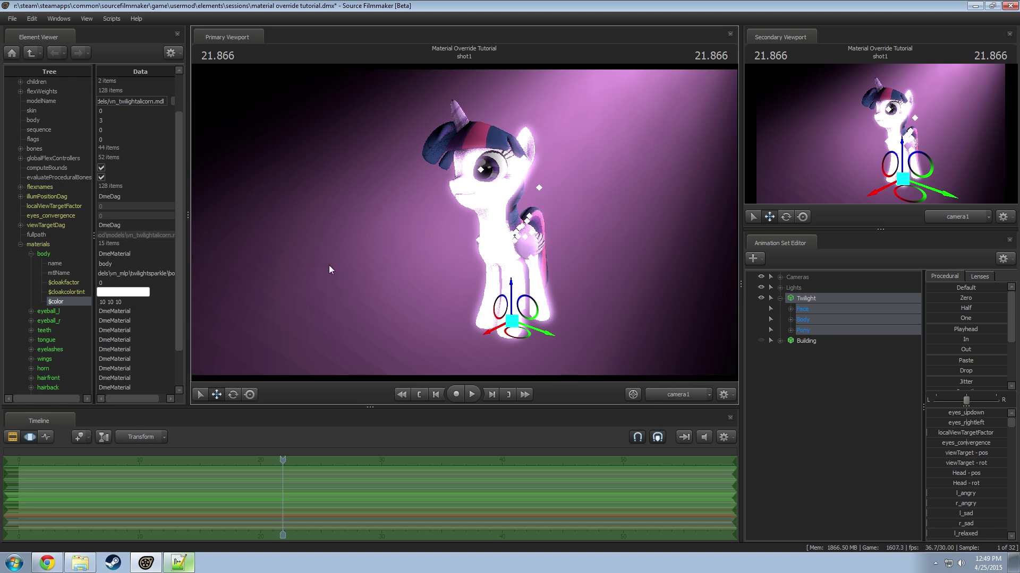
{"action": "left_click", "coordinate": [672, 396]}
{"action": "mouse_move", "coordinate": [614, 257]}
{"action": "left_mouse_down"}
{"action": "mouse_move", "coordinate": [645, 266]}
{"action": "mouse_move", "coordinate": [714, 257]}
{"action": "mouse_move", "coordinate": [618, 260]}
{"action": "left_mouse_up"}
- Set the body material's $color to 2 2 2 and inspect Twilight's body from a closer angle
{"action": "left_click_drag", "start_coordinate": [130, 301], "coordinate": [45, 303]}
{"action": "type", "text": "2 2 2"}
{"action": "key", "text": "Return"}
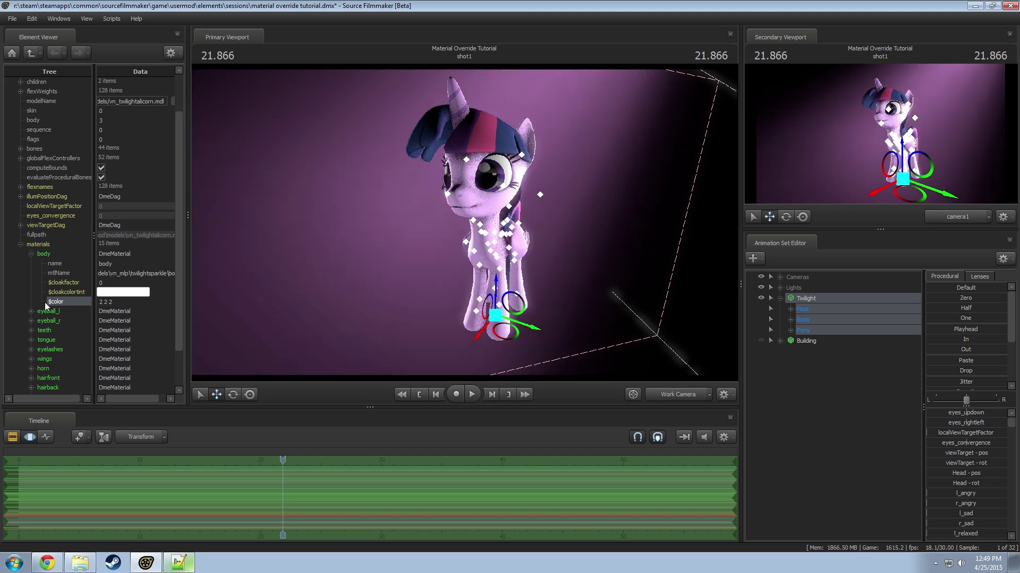
{"action": "left_click_drag", "start_coordinate": [273, 255], "coordinate": [212, 254], "text": "alt"}
{"action": "left_click_drag", "start_coordinate": [398, 223], "coordinate": [465, 223]}
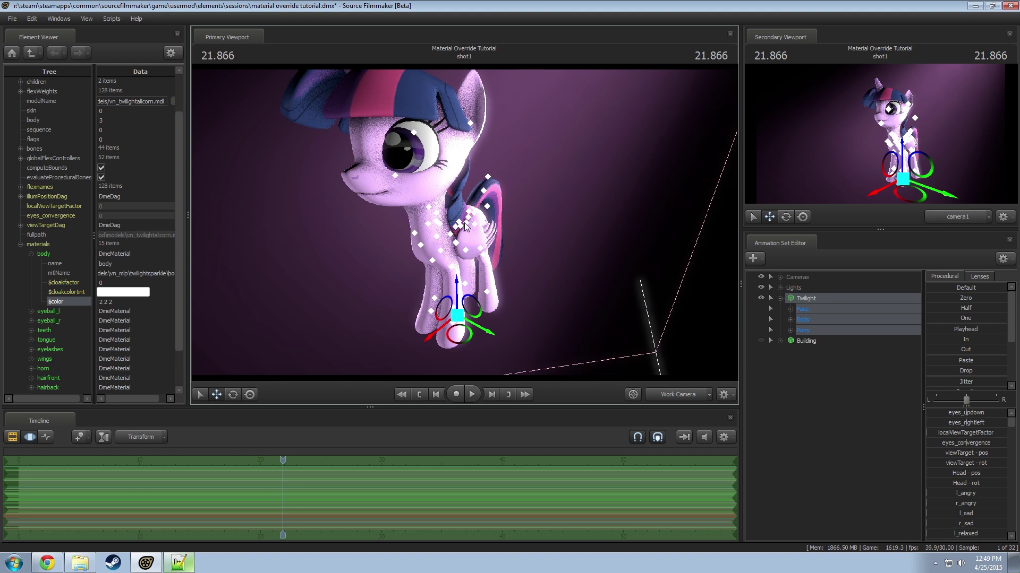
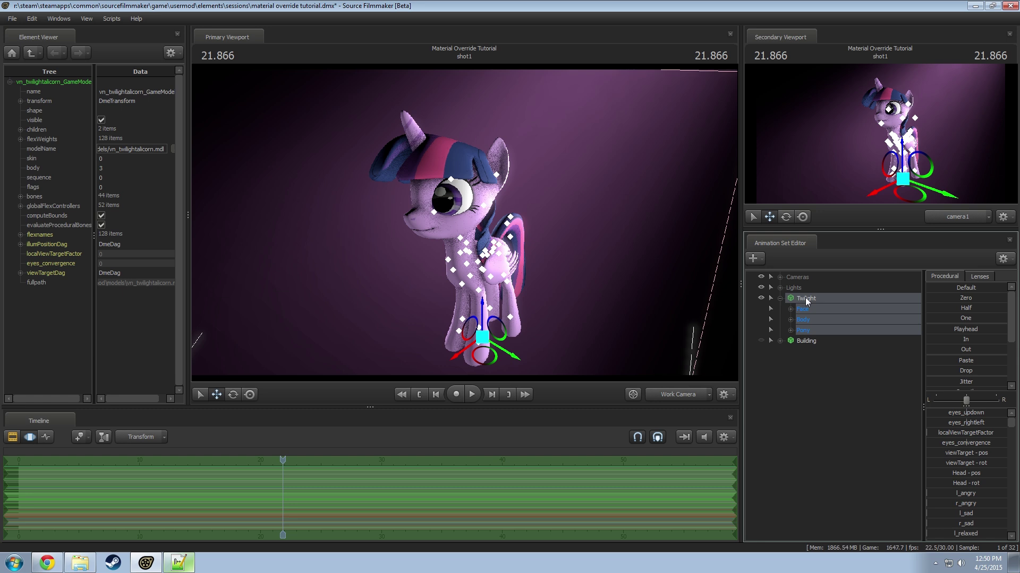
- Add override materials to Twilight and show its model in the Element Viewer
{"action": "right_click", "coordinate": [805, 297]}
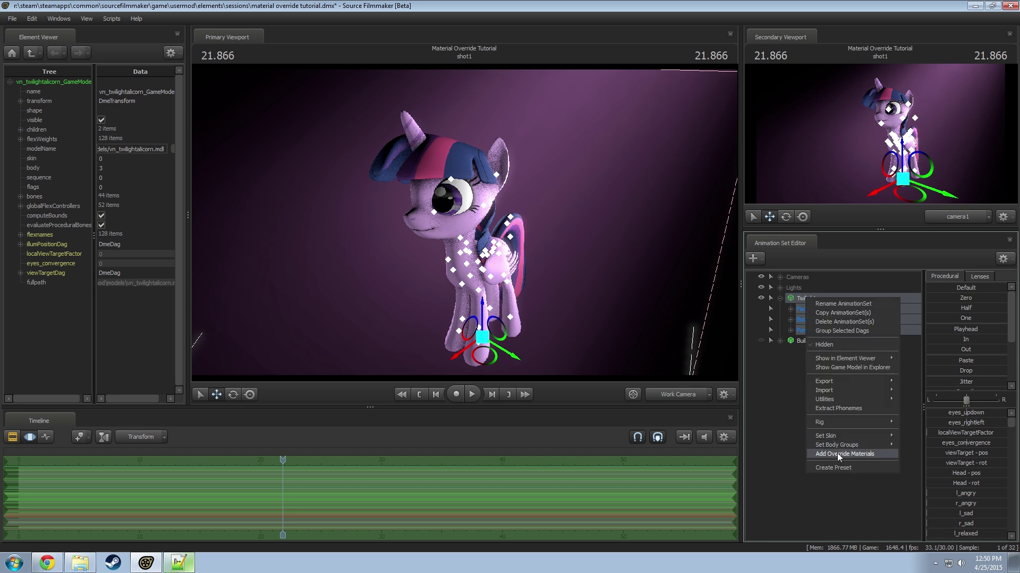
{"action": "left_click", "coordinate": [837, 454]}
{"action": "right_click", "coordinate": [806, 298]}
{"action": "mouse_move", "coordinate": [849, 360]}
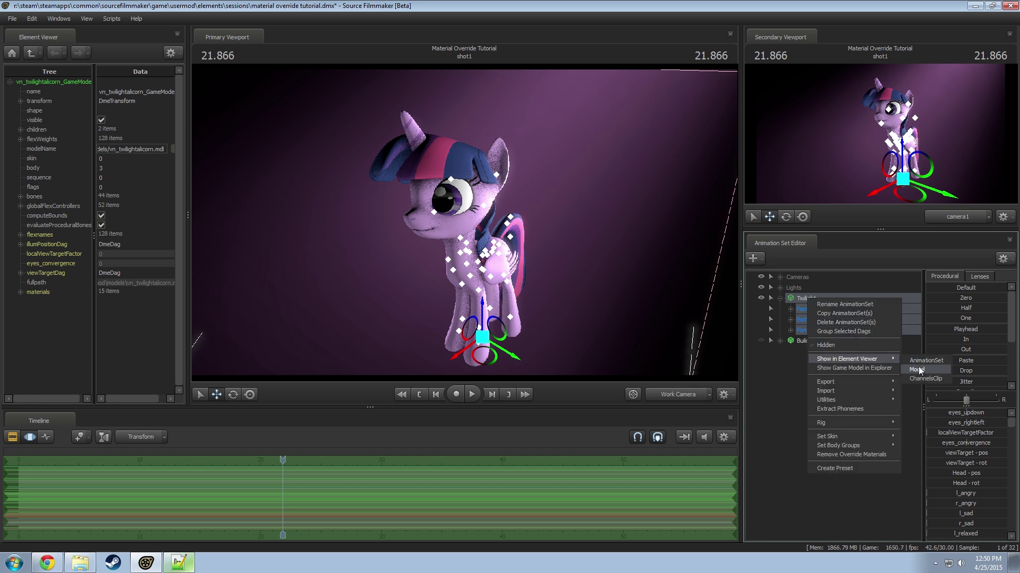
{"action": "left_click", "coordinate": [917, 370]}
- Expand Twilight's horn material and widen the Data column to examine the full mtlName path
{"action": "left_click", "coordinate": [20, 292]}
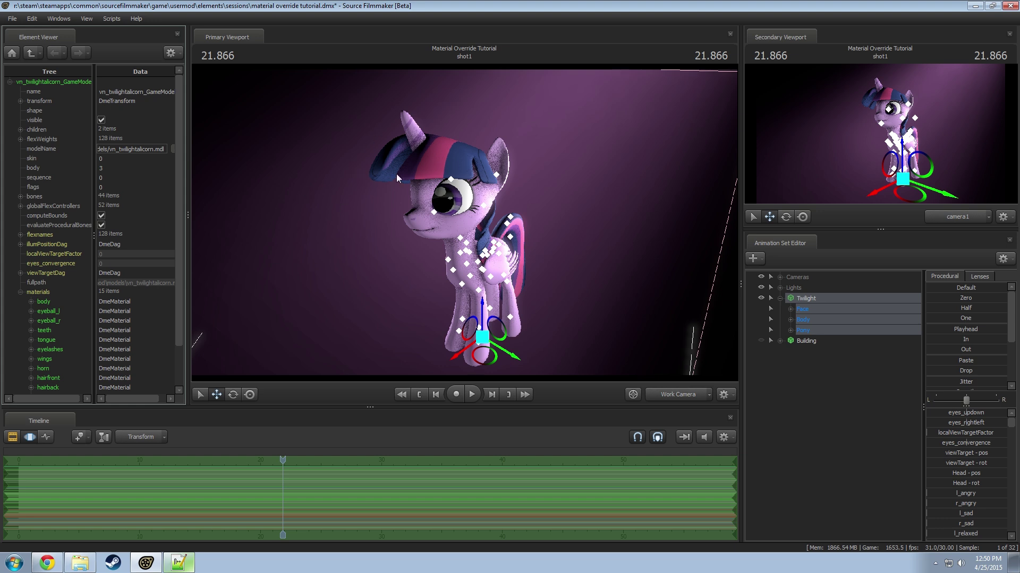
{"action": "scroll", "coordinate": [34, 325], "scroll_direction": "down", "scroll_amount": 1}
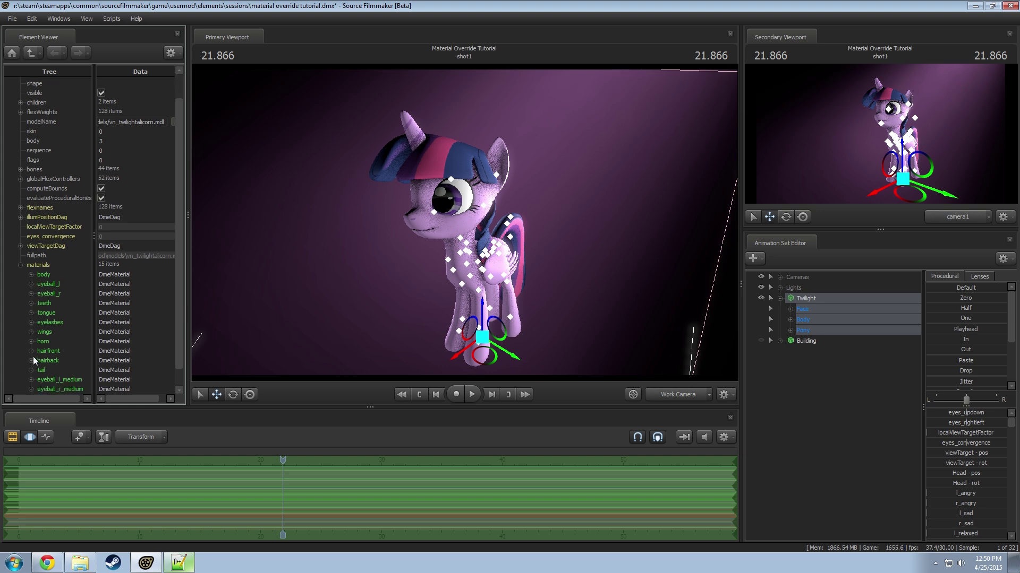
{"action": "left_click", "coordinate": [32, 340]}
{"action": "scroll", "coordinate": [75, 307], "scroll_direction": "down", "scroll_amount": 2}
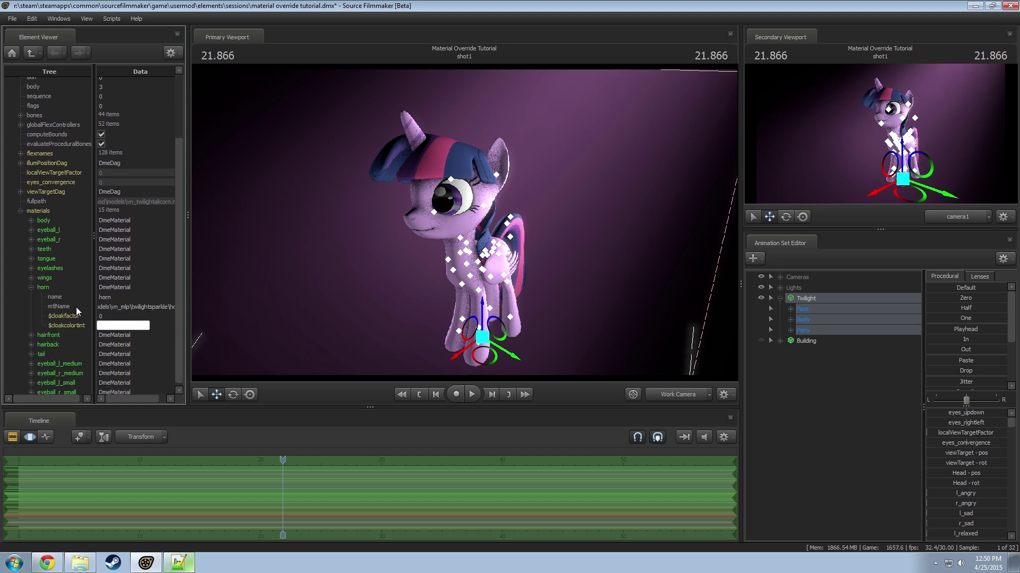
{"action": "left_click_drag", "start_coordinate": [94, 299], "coordinate": [45, 298]}
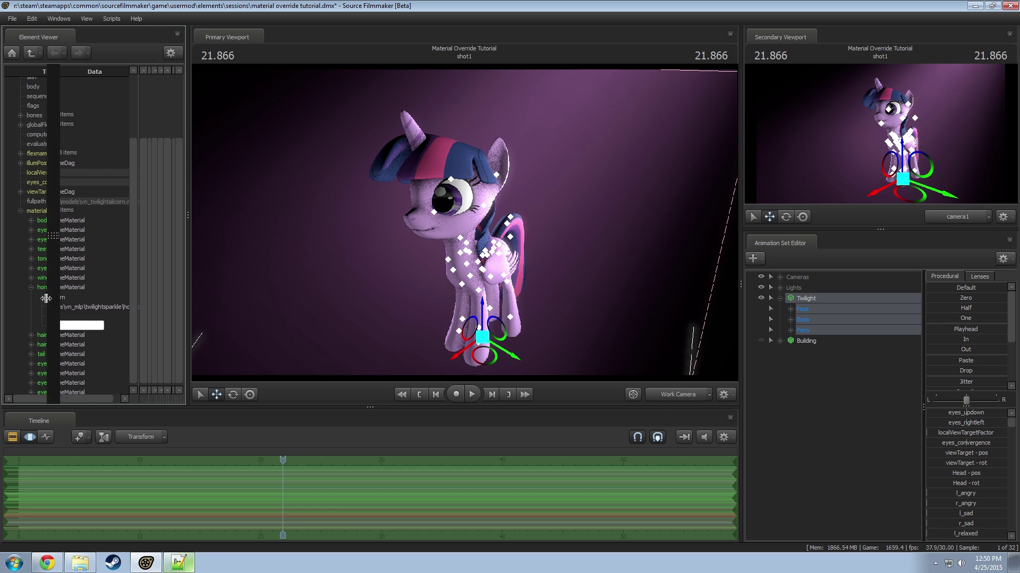
{"action": "left_click_drag", "start_coordinate": [146, 307], "coordinate": [1, 306]}
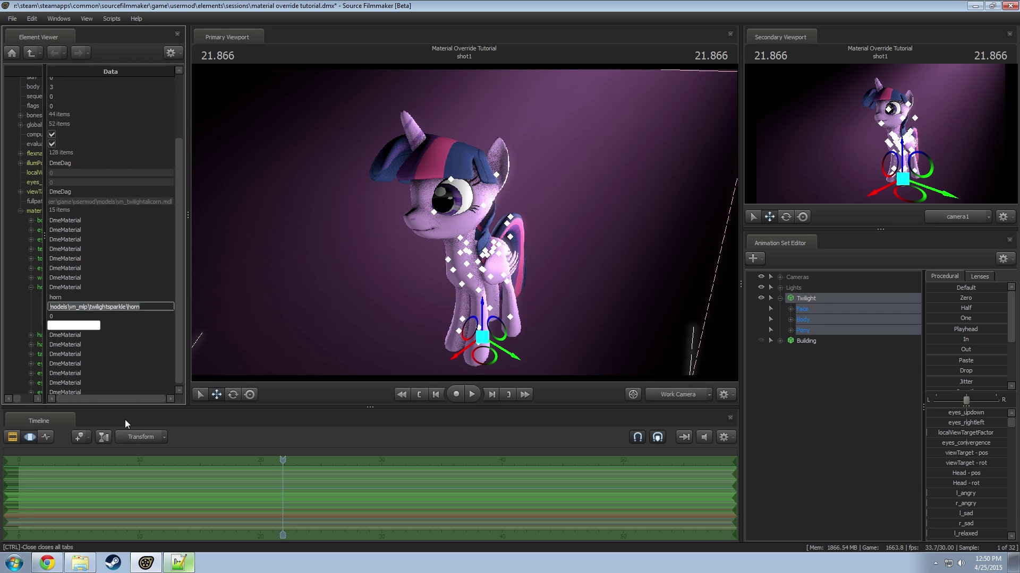
- Switch to Windows Explorer, check the usermod materials path to the twilightsparkle folder and select horn.vmt
{"action": "left_click", "coordinate": [80, 563]}
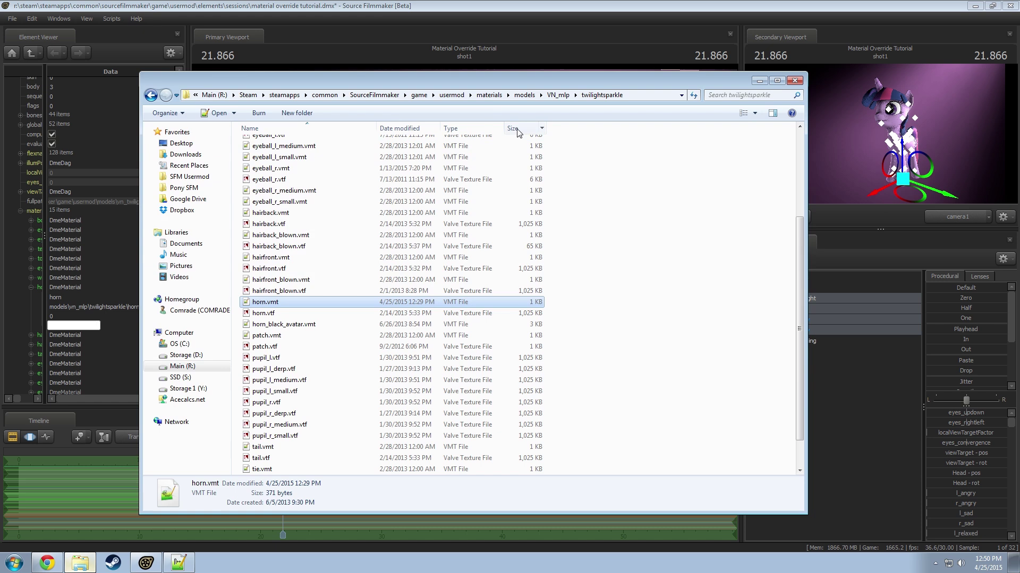
{"action": "left_click", "coordinate": [563, 96]}
{"action": "left_click", "coordinate": [357, 96]}
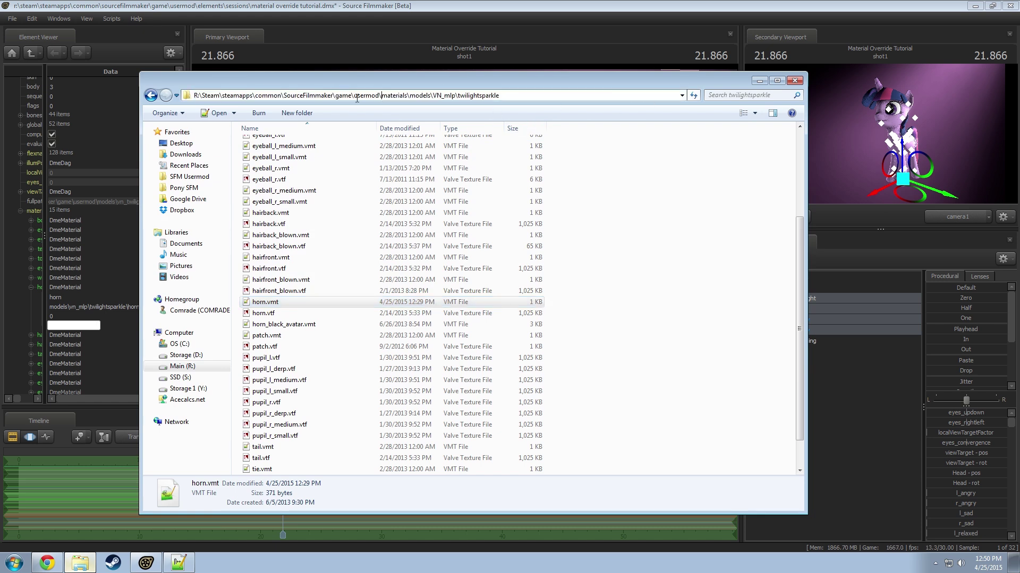
{"action": "left_click", "coordinate": [394, 97]}
{"action": "left_click", "coordinate": [274, 303]}
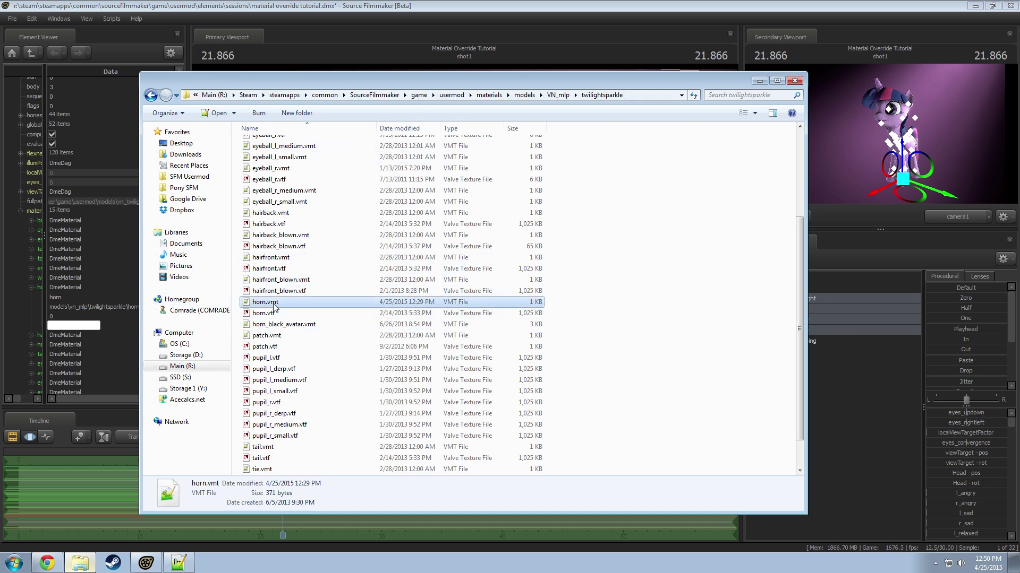
- Switch to Notepad++ and add the line "$selfillum" "1" on the empty line 14 of horn.vmt
{"action": "left_click", "coordinate": [182, 564]}
{"action": "left_click", "coordinate": [760, 80]}
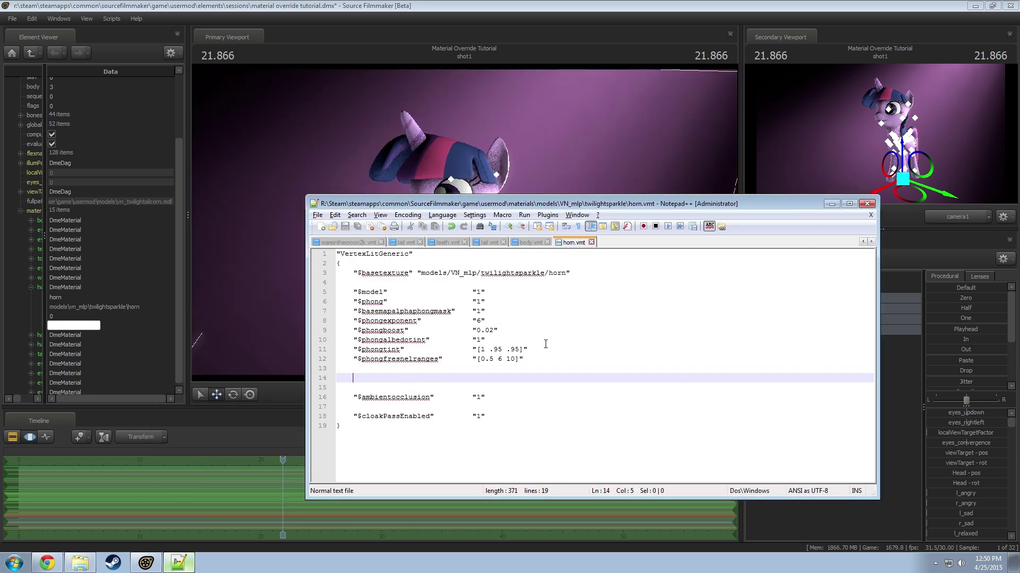
{"action": "left_click", "coordinate": [557, 349]}
{"action": "left_click", "coordinate": [391, 378]}
{"action": "type", "text": "\"$"}
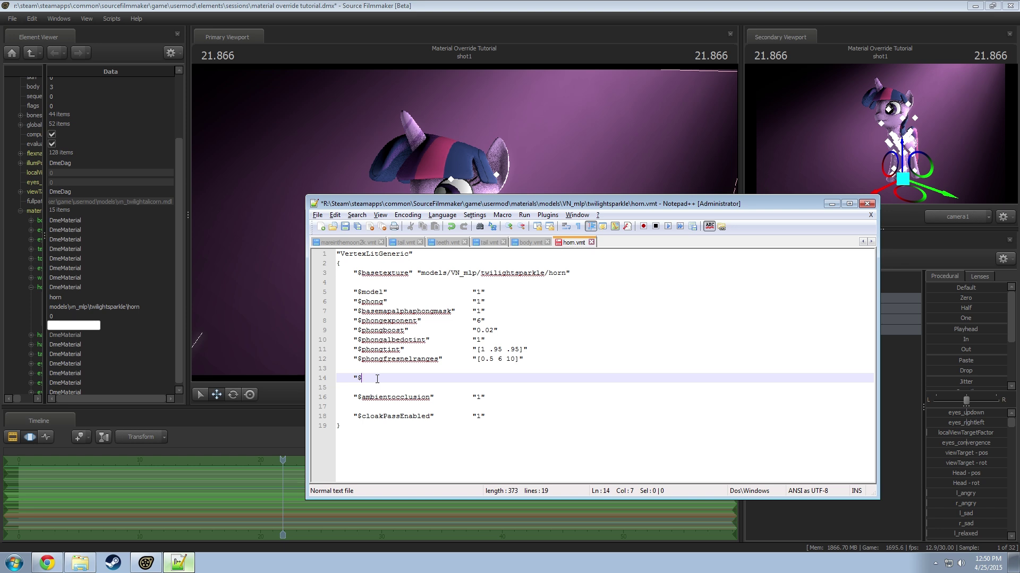
{"action": "type", "text": "selfil"}
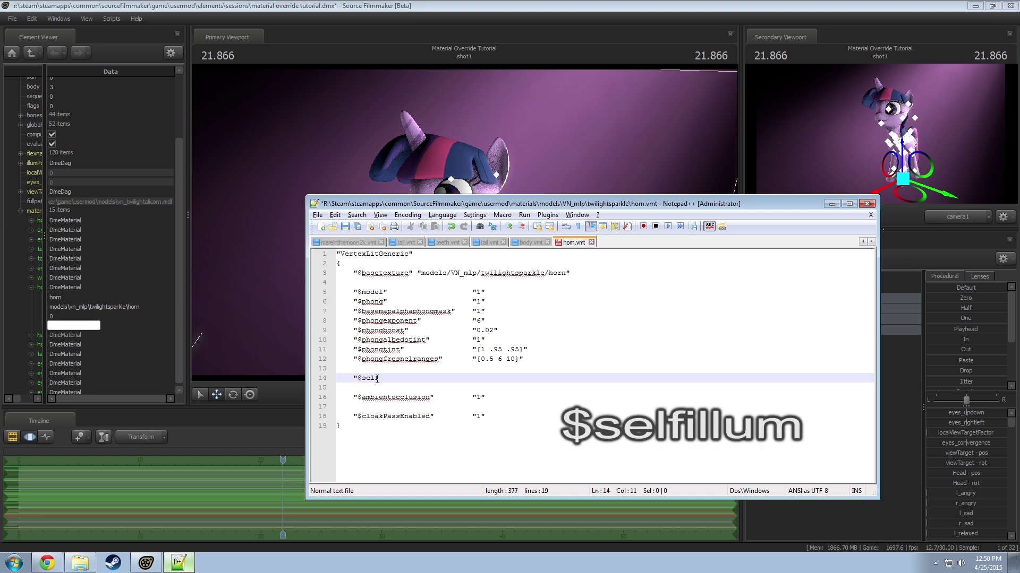
{"action": "type", "text": "lum\" \"1\""}
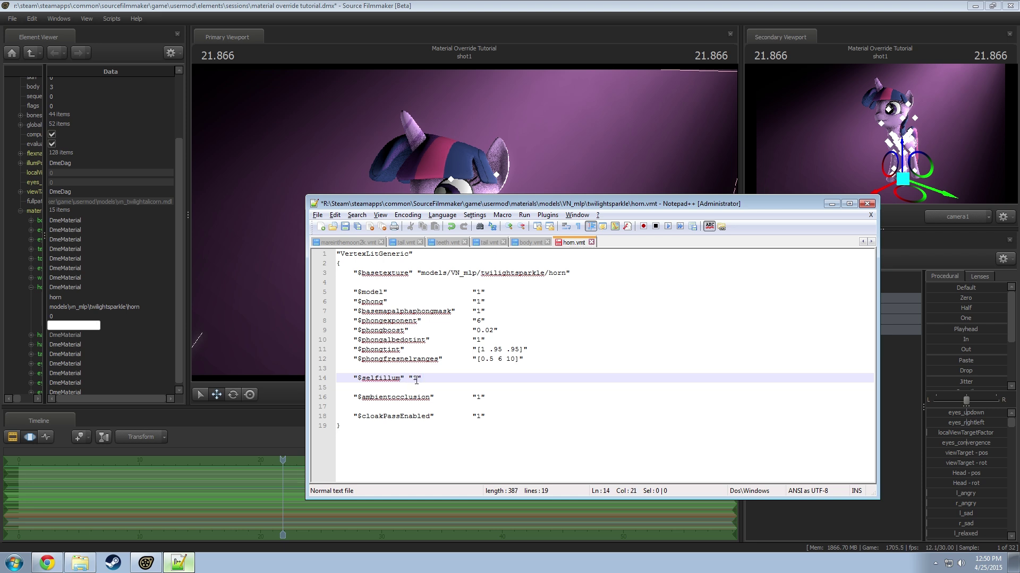
- Save horn.vmt, switch to Source Filmmaker and run the script that reloads all materials
{"action": "key", "text": "ctrl+s"}
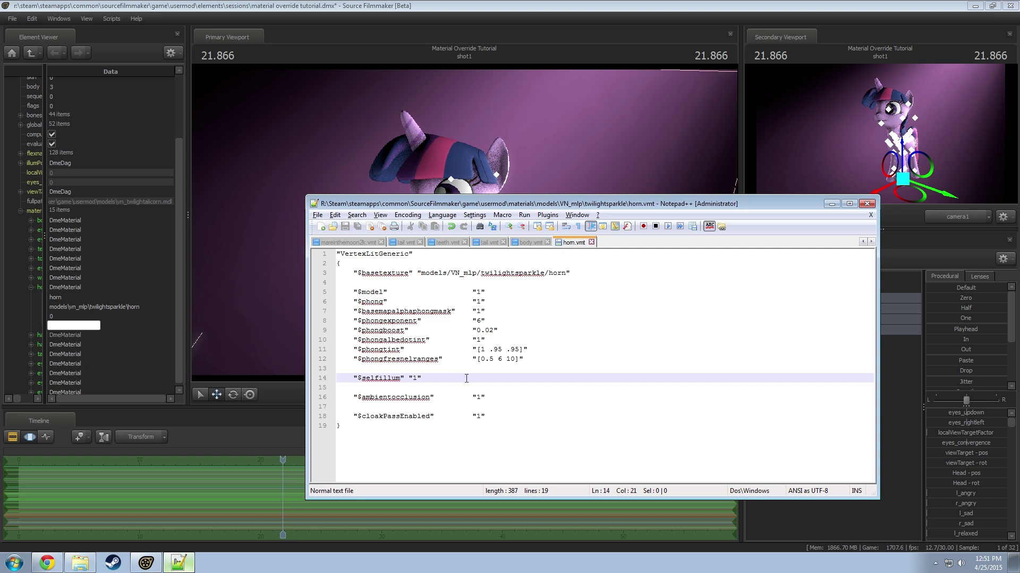
{"action": "left_click", "coordinate": [345, 30]}
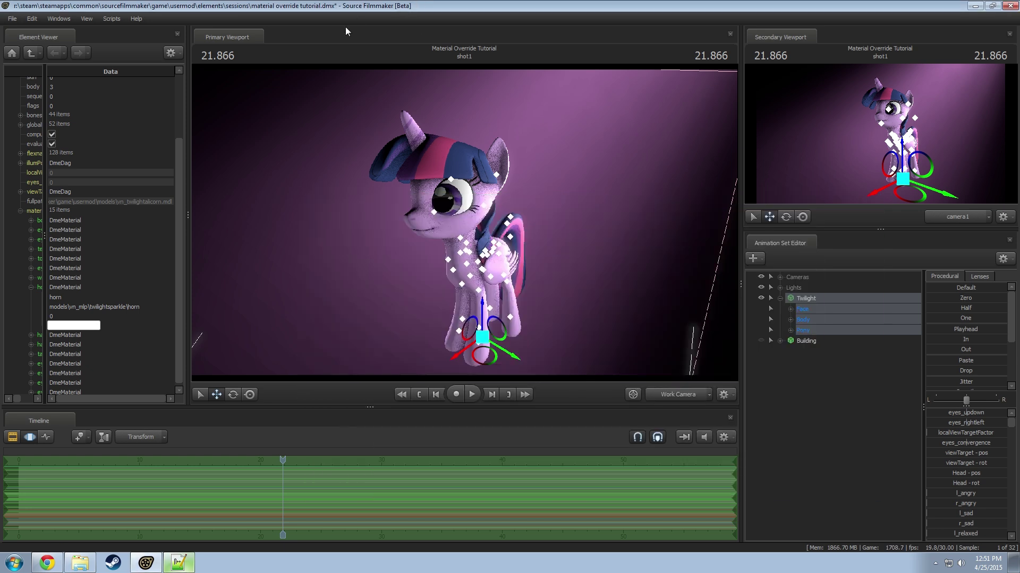
{"action": "left_click", "coordinate": [105, 21]}
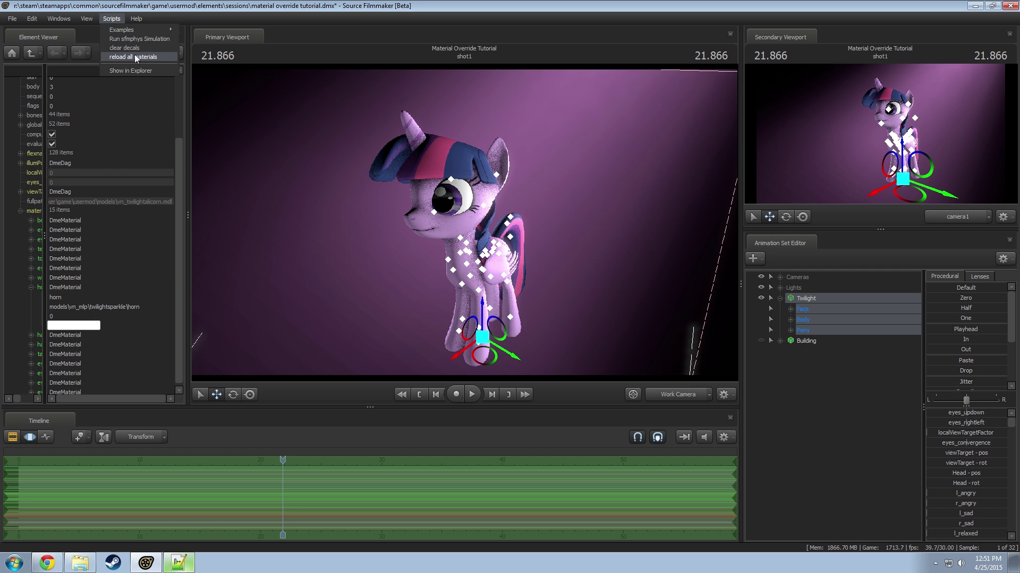
{"action": "left_click", "coordinate": [139, 57]}
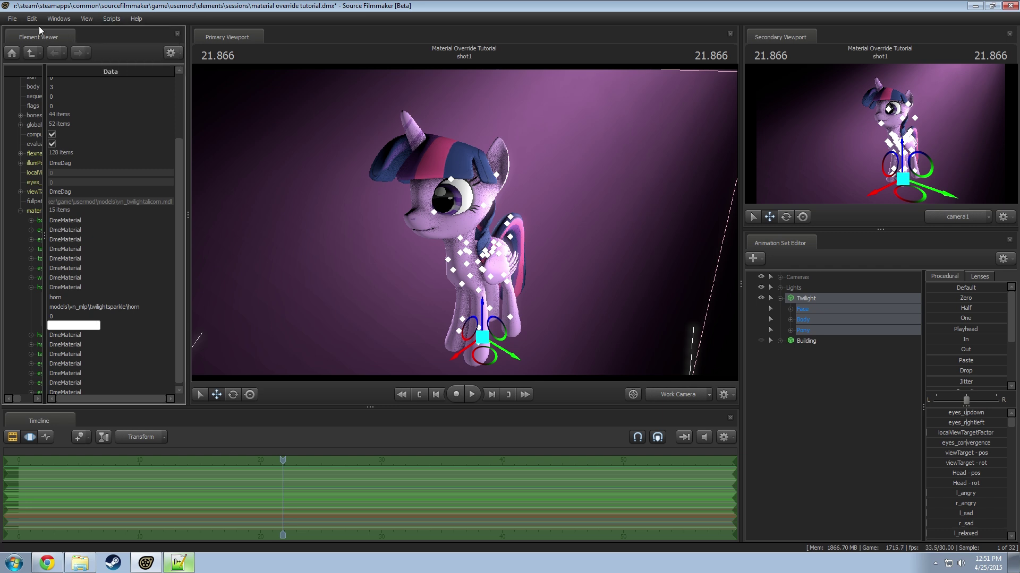
- Enlarge the console, submit the command mat_reloadallmaterials, and close the console
{"action": "left_click_drag", "start_coordinate": [506, 146], "coordinate": [335, 123]}
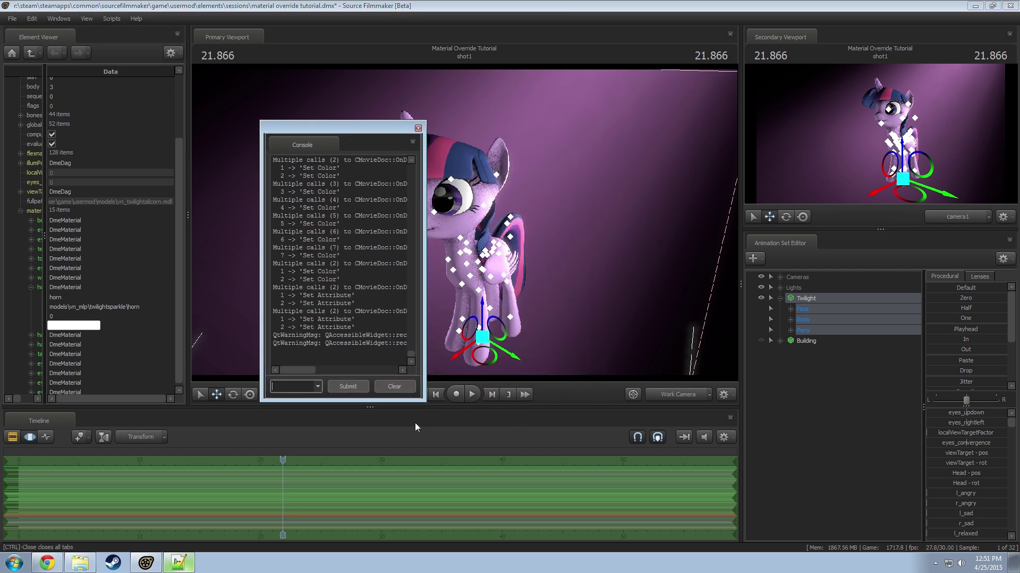
{"action": "left_click_drag", "start_coordinate": [426, 401], "coordinate": [597, 431]}
{"action": "left_click", "coordinate": [398, 418]}
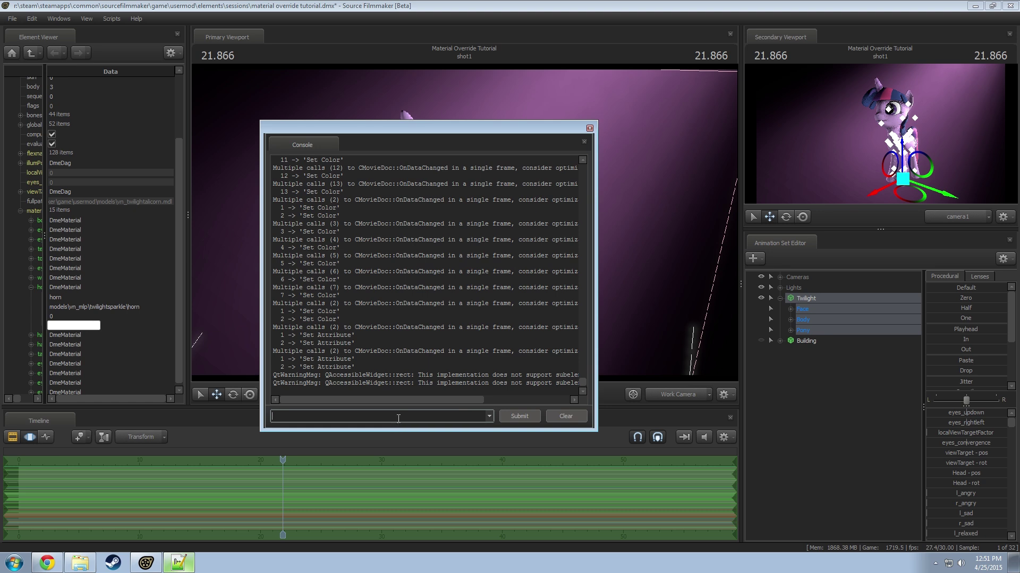
{"action": "type", "text": "mat_"}
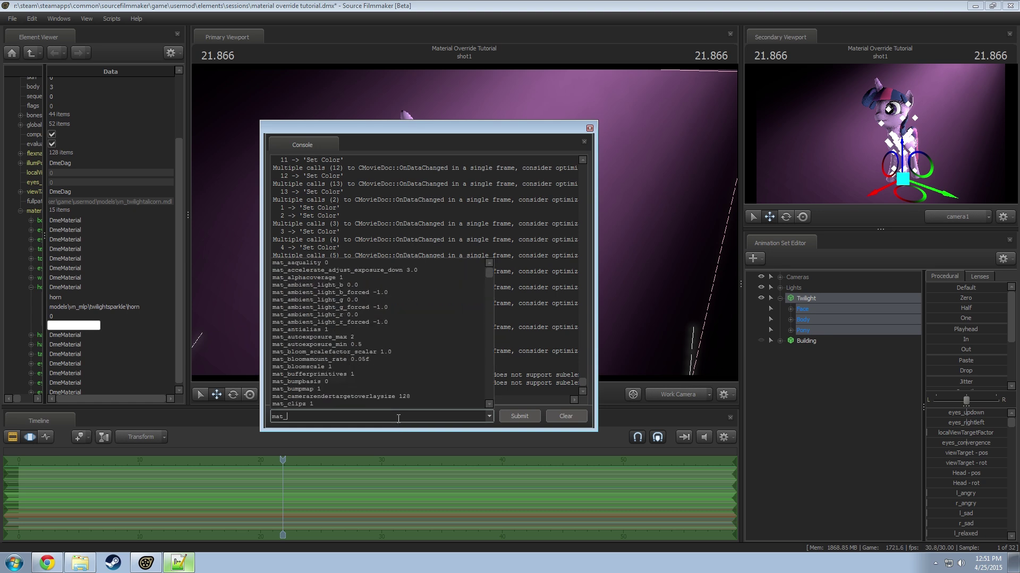
{"action": "type", "text": "reloadallmaterials"}
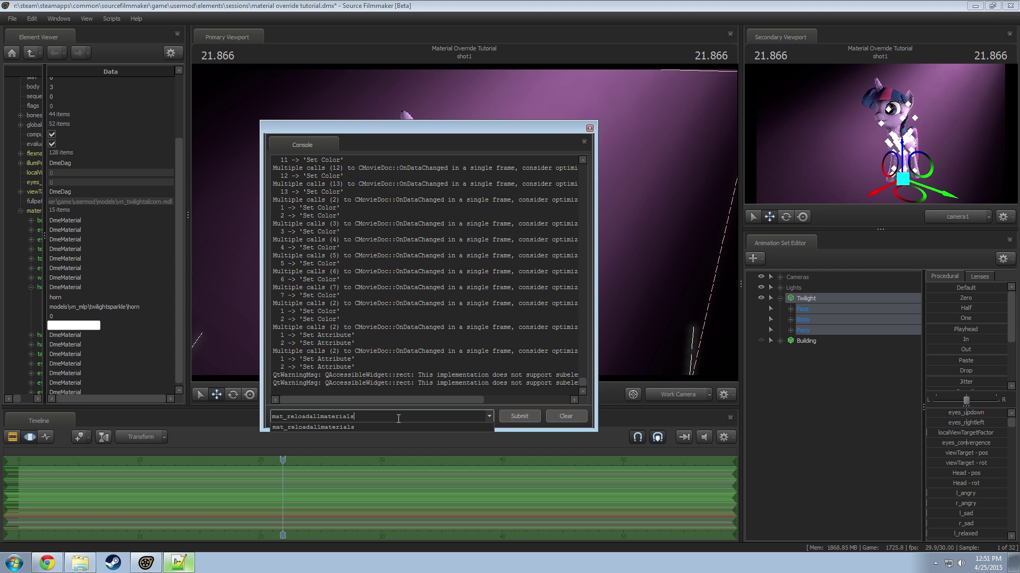
{"action": "left_click", "coordinate": [518, 417]}
{"action": "left_click", "coordinate": [517, 418]}
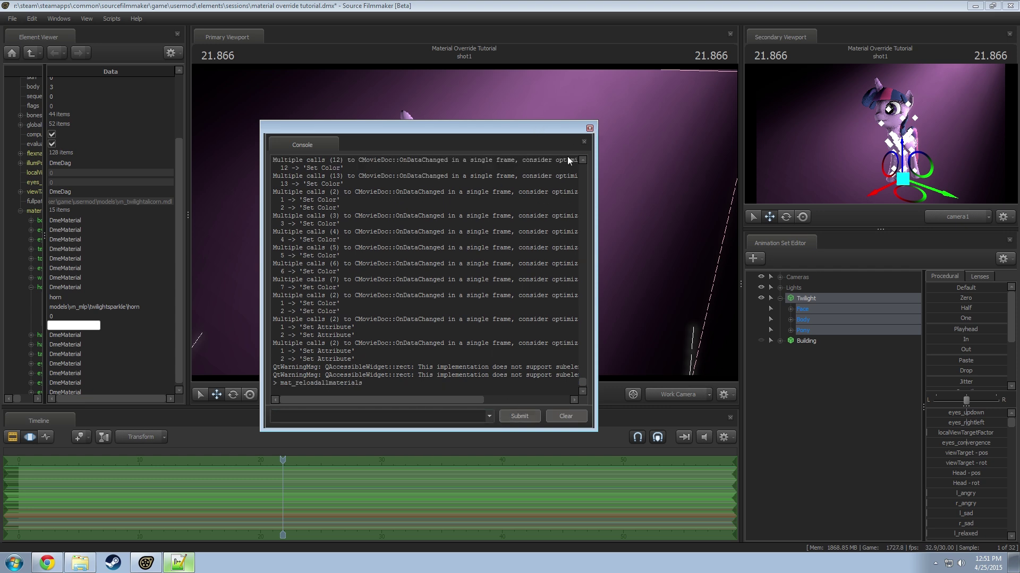
{"action": "left_click", "coordinate": [589, 128]}
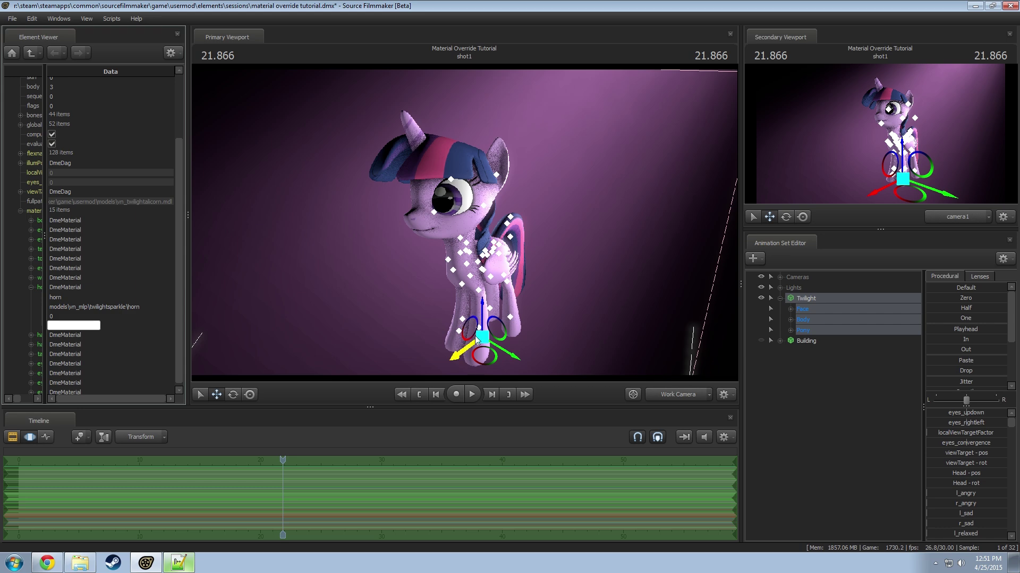
- Widen the Tree column in the Element Viewer so the attribute names of the horn material are readable
{"action": "left_click_drag", "start_coordinate": [457, 231], "coordinate": [486, 220]}
{"action": "key", "text": "w"}
{"action": "key", "text": "s"}
{"action": "left_click_drag", "start_coordinate": [422, 221], "coordinate": [468, 282]}
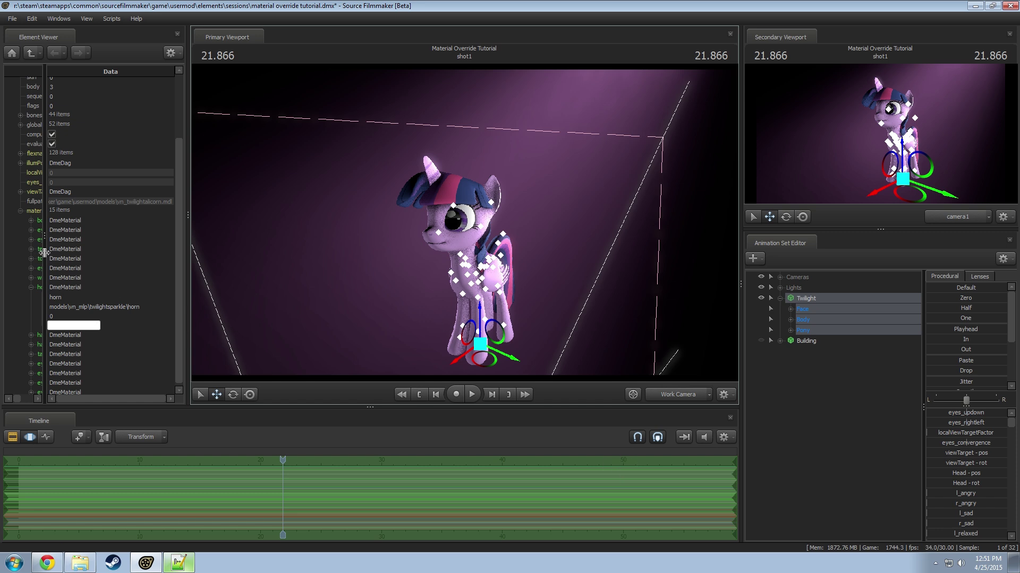
{"action": "left_click_drag", "start_coordinate": [44, 251], "coordinate": [96, 251]}
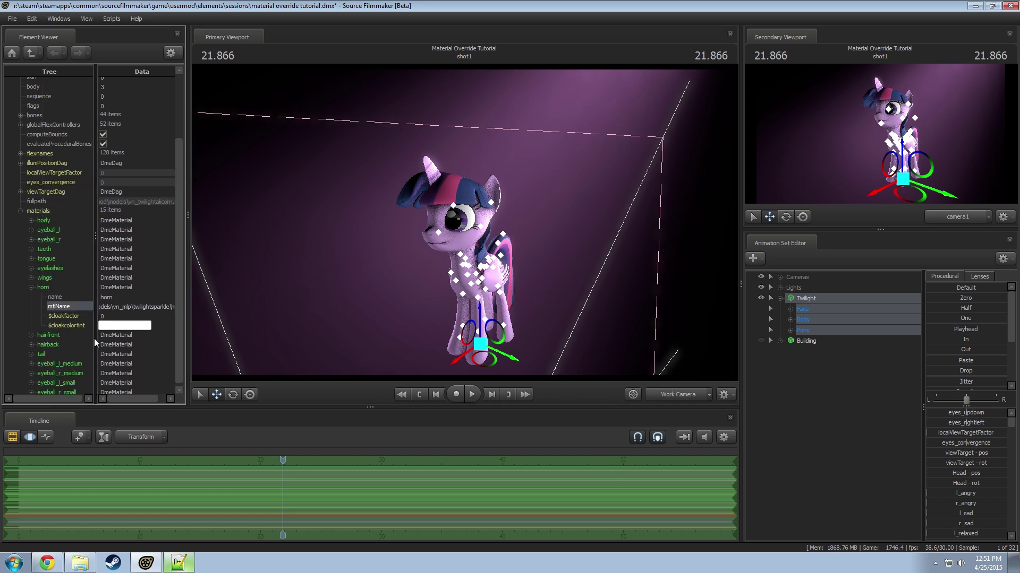
- Hide the Lights group to examine the self-illuminated horn up close, and restore the lights and the camera1 view
{"action": "right_click", "coordinate": [600, 253]}
{"action": "left_click", "coordinate": [763, 287]}
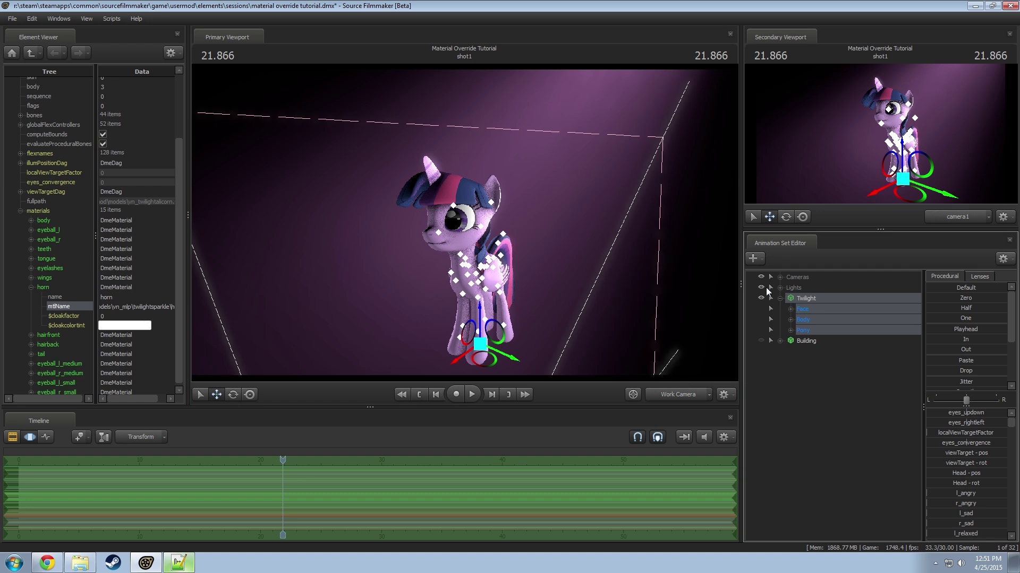
{"action": "left_click", "coordinate": [761, 287]}
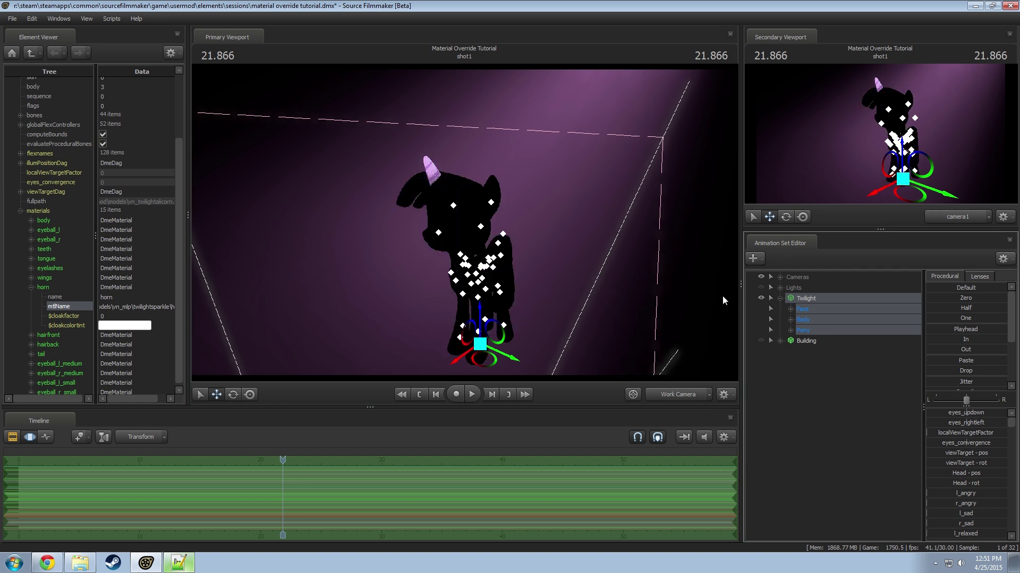
{"action": "left_click_drag", "start_coordinate": [605, 276], "coordinate": [653, 247]}
{"action": "key", "text": "w"}
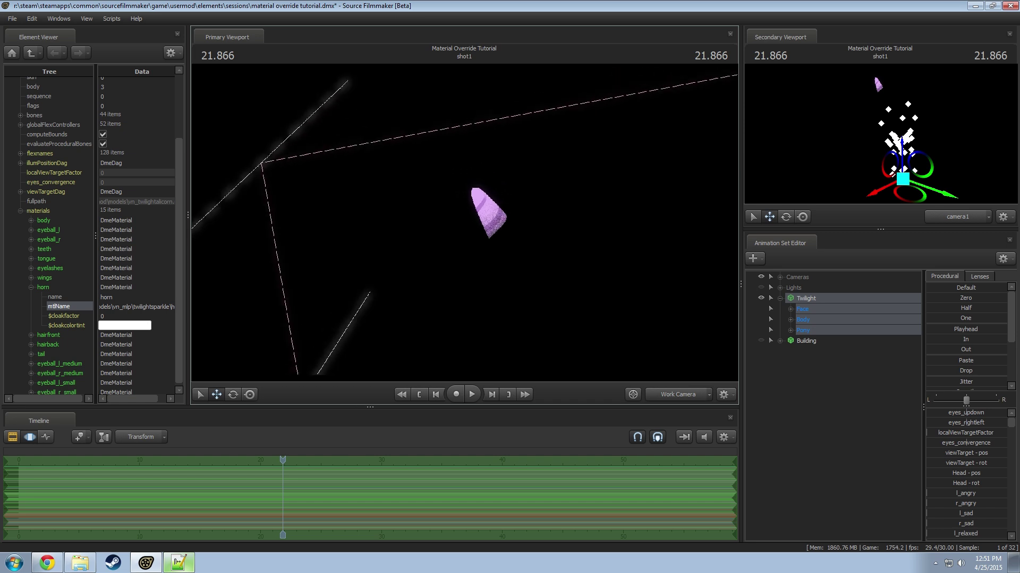
{"action": "mouse_move", "coordinate": [464, 223]}
{"action": "left_mouse_down"}
{"action": "mouse_move", "coordinate": [480, 239]}
{"action": "mouse_move", "coordinate": [464, 223]}
{"action": "left_mouse_up"}
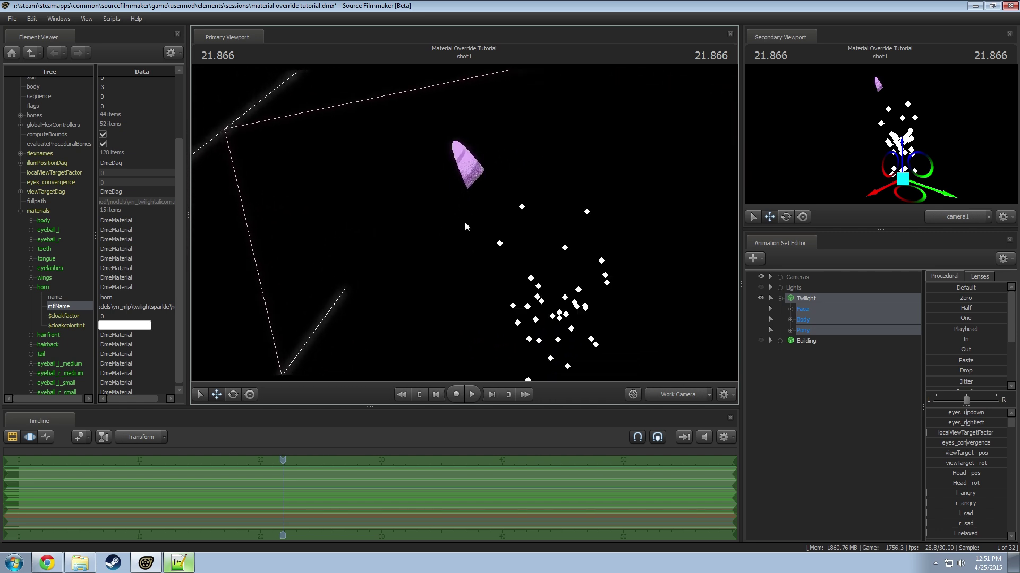
{"action": "left_click", "coordinate": [760, 287]}
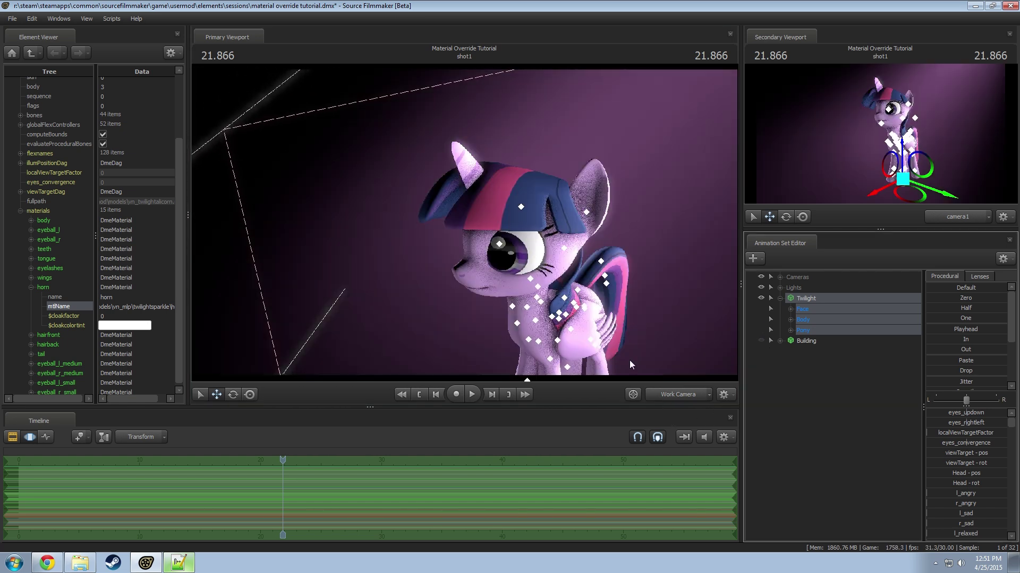
{"action": "mouse_move", "coordinate": [569, 349]}
{"action": "left_mouse_down"}
{"action": "mouse_move", "coordinate": [587, 364]}
{"action": "mouse_move", "coordinate": [569, 351]}
{"action": "left_mouse_up"}
{"action": "left_click", "coordinate": [686, 398]}
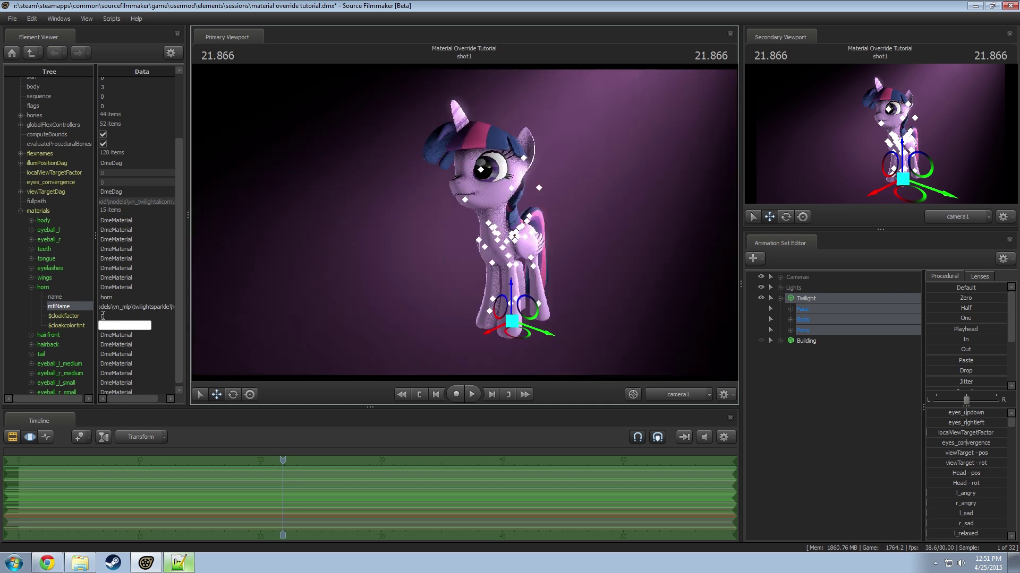
- Add a vector3 attribute named $selfillumtint to Twilight's horn material
{"action": "right_click", "coordinate": [56, 284]}
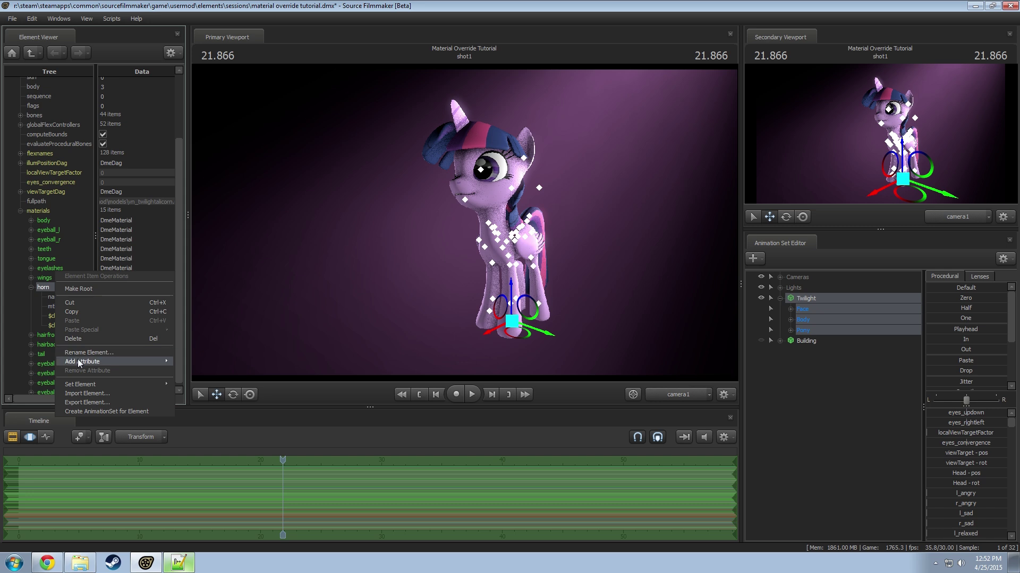
{"action": "mouse_move", "coordinate": [78, 361]}
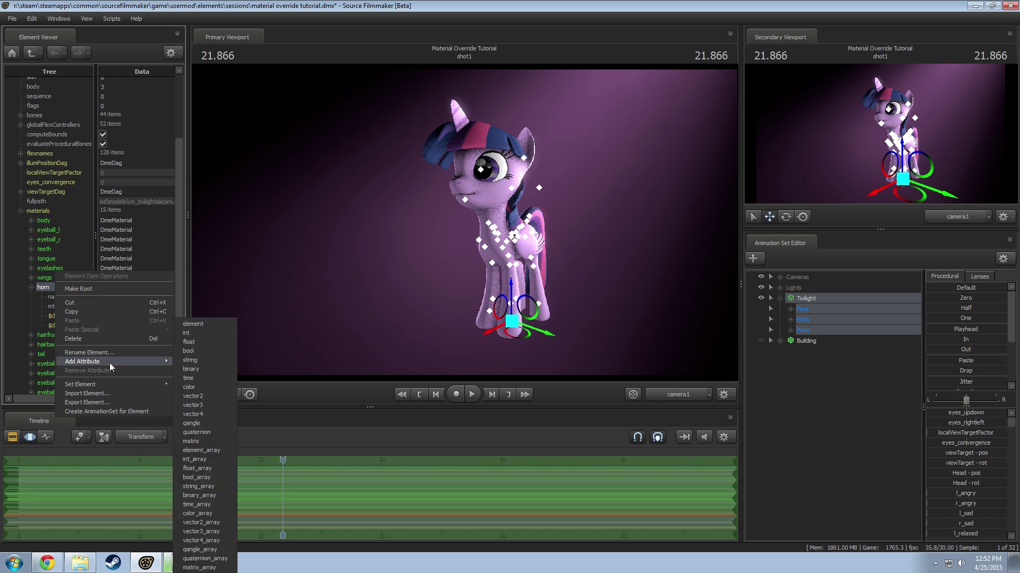
{"action": "left_click", "coordinate": [207, 405]}
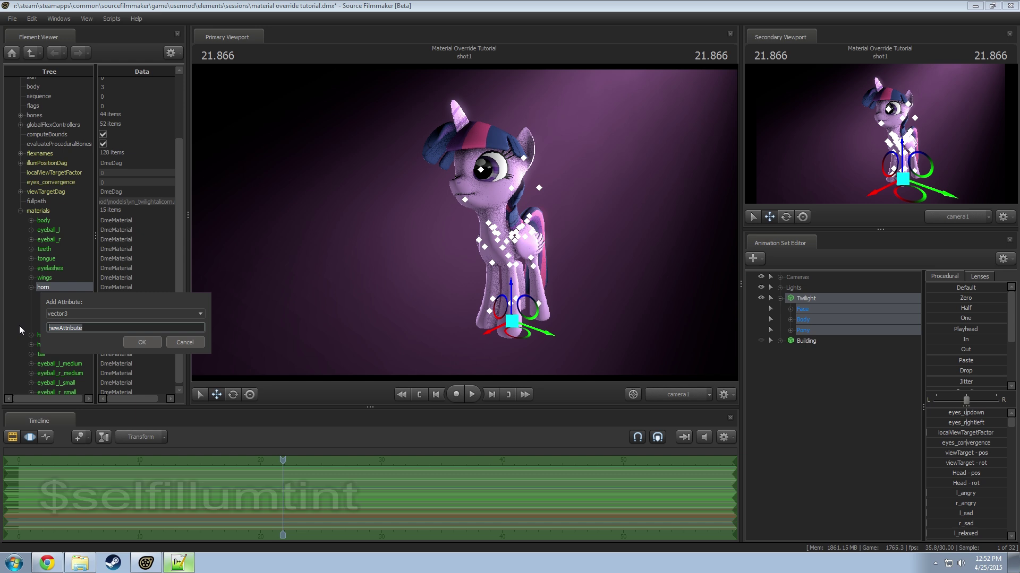
{"action": "type", "text": "$selfillumtint"}
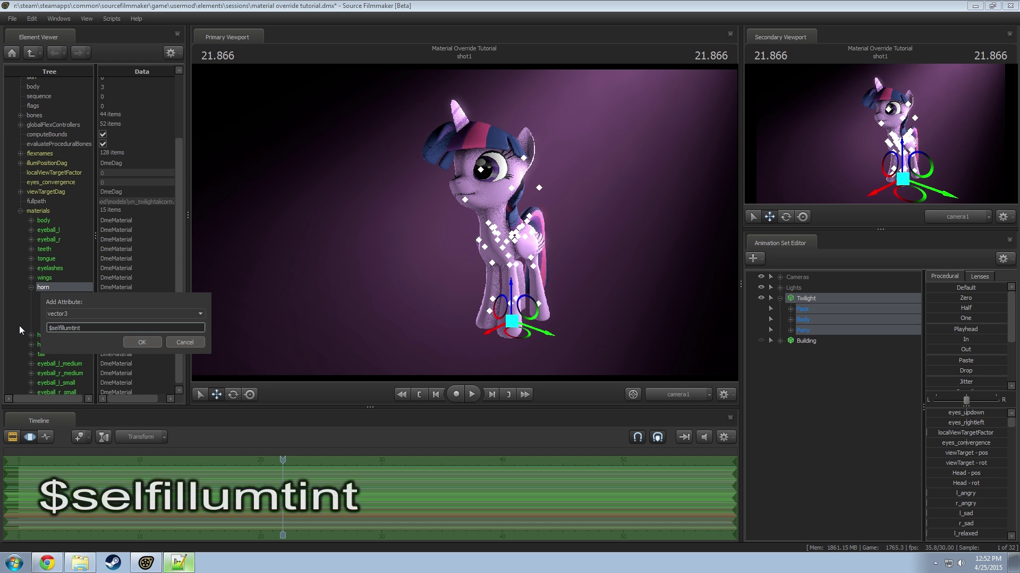
{"action": "left_click", "coordinate": [151, 344]}
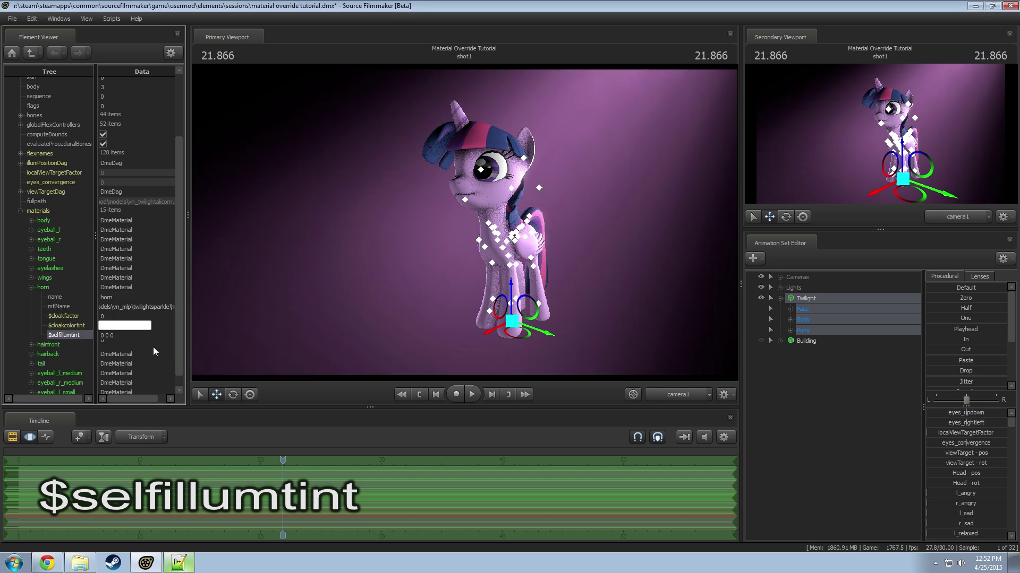
- Clear the animation set selection and briefly hide the Lights group to check the horn's self-illumination
{"action": "left_click", "coordinate": [784, 367]}
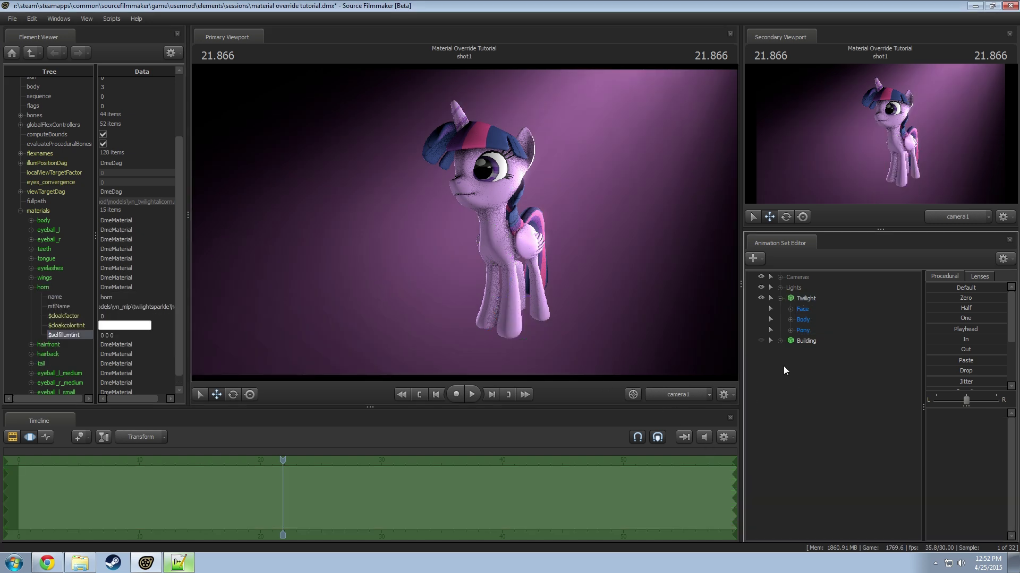
{"action": "right_click", "coordinate": [811, 372]}
{"action": "left_click", "coordinate": [766, 290]}
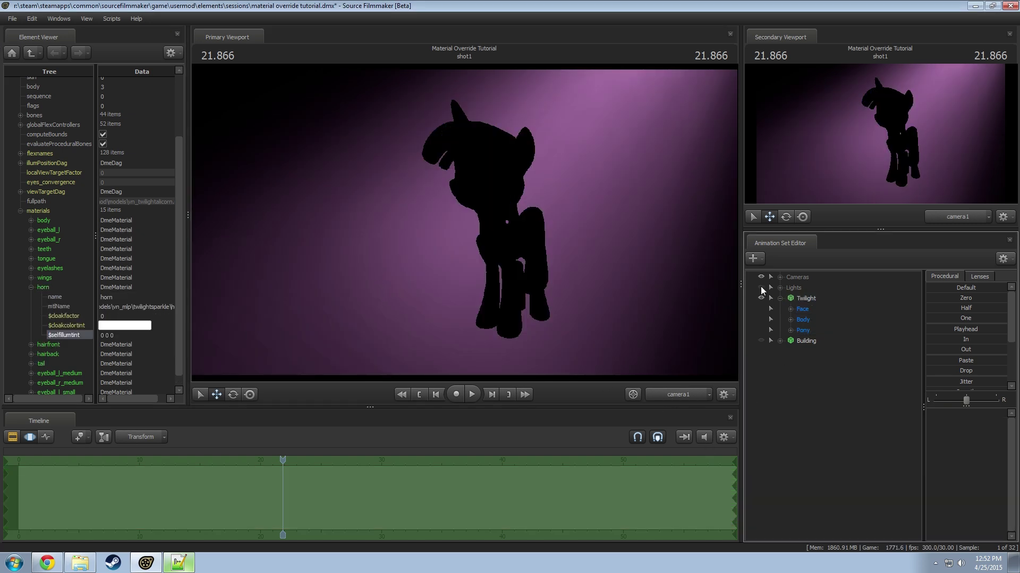
- Set the horn's $selfillumtint to 1 1 1 and move the playhead to 22.533 to refresh the view
{"action": "left_click_drag", "start_coordinate": [119, 336], "coordinate": [83, 336]}
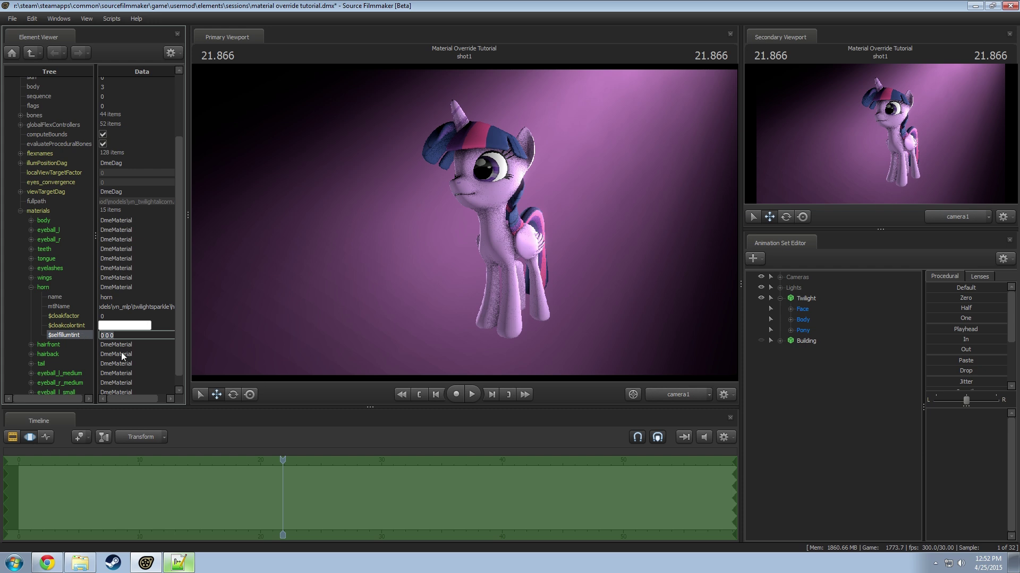
{"action": "type", "text": "1 1 1"}
{"action": "key", "text": "Return"}
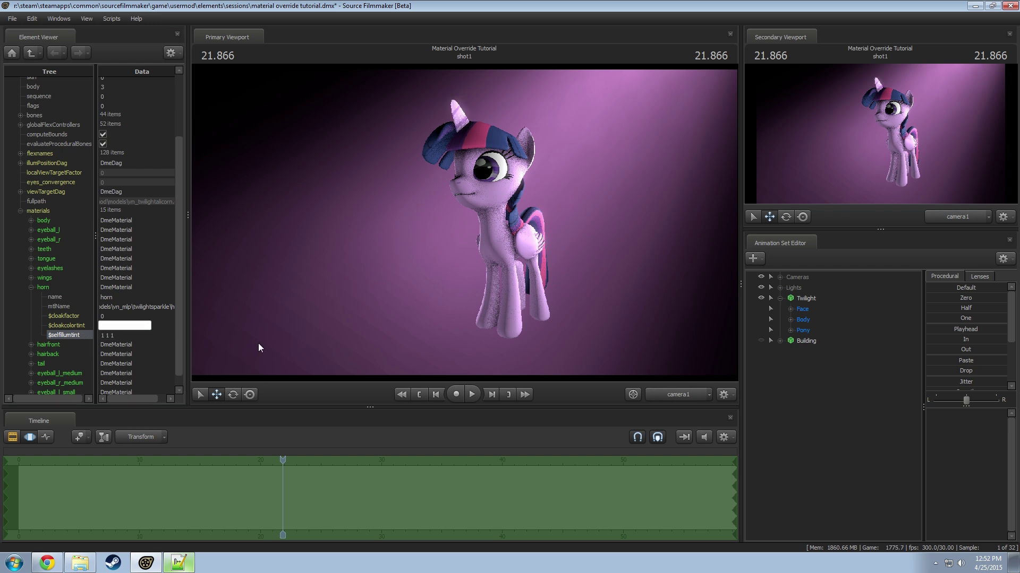
{"action": "left_click_drag", "start_coordinate": [282, 461], "coordinate": [291, 460]}
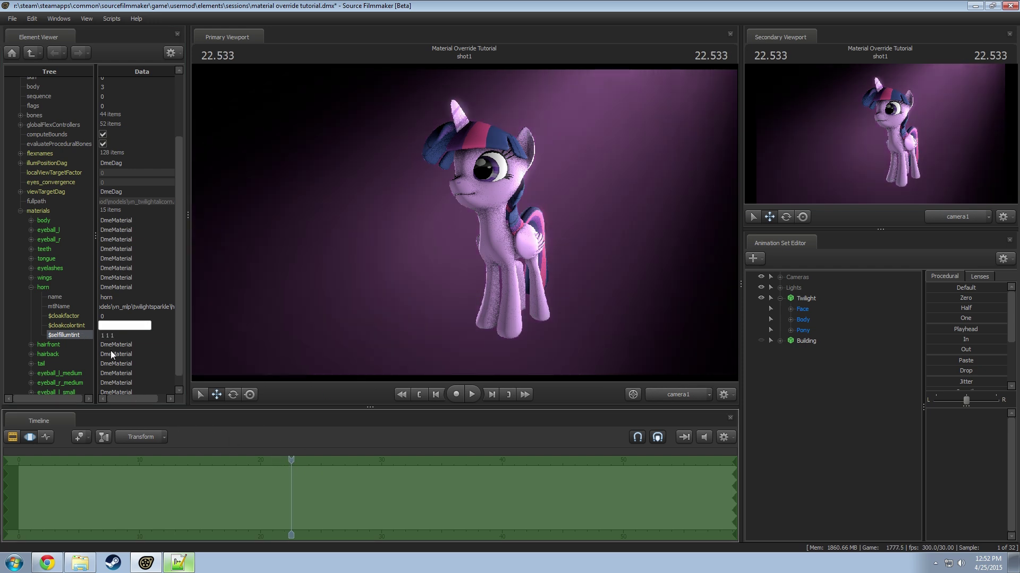
- Set the horn's $selfillumtint to 10 10 10
{"action": "left_click", "coordinate": [77, 335]}
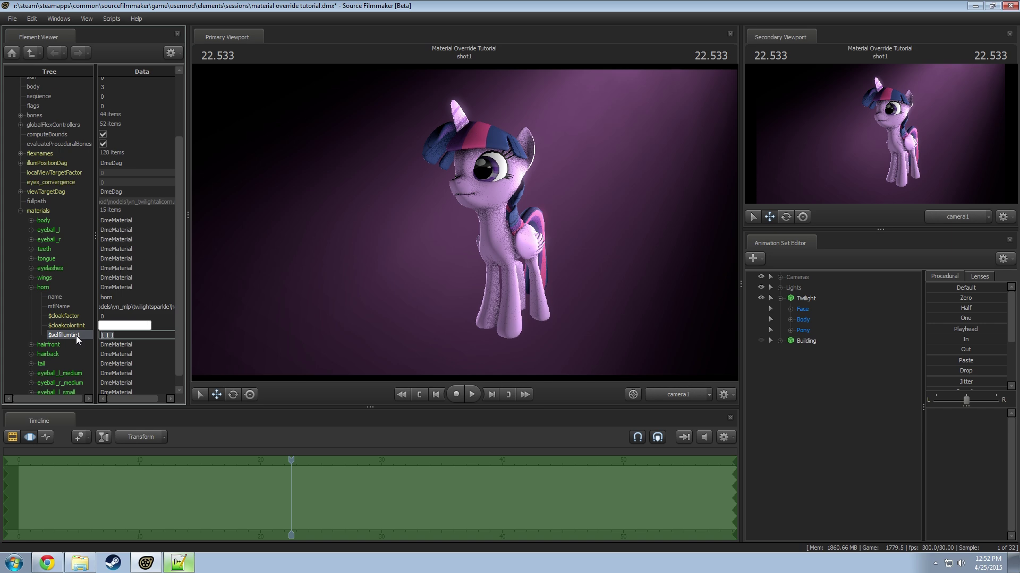
{"action": "type", "text": "10 10 10"}
{"action": "key", "text": "Return"}
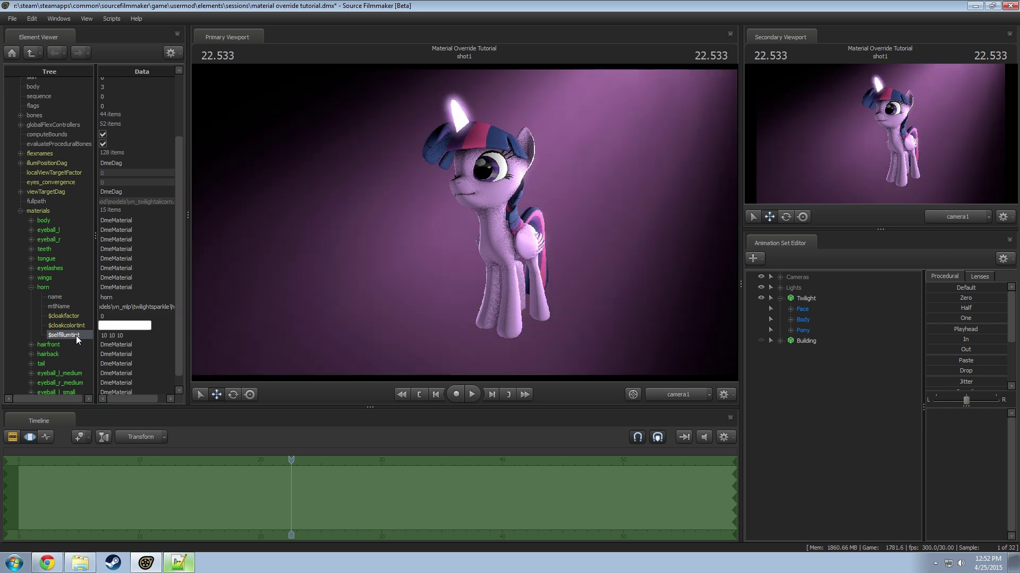
- Switch the primary viewport to the work camera, frame the horn from above and create an animation set for a new light
{"action": "left_click", "coordinate": [677, 397]}
{"action": "left_click_drag", "start_coordinate": [600, 297], "coordinate": [563, 274]}
{"action": "key", "text": "w"}
{"action": "key", "text": "a"}
{"action": "key", "text": "d"}
{"action": "key", "text": "s"}
{"action": "key", "text": "d"}
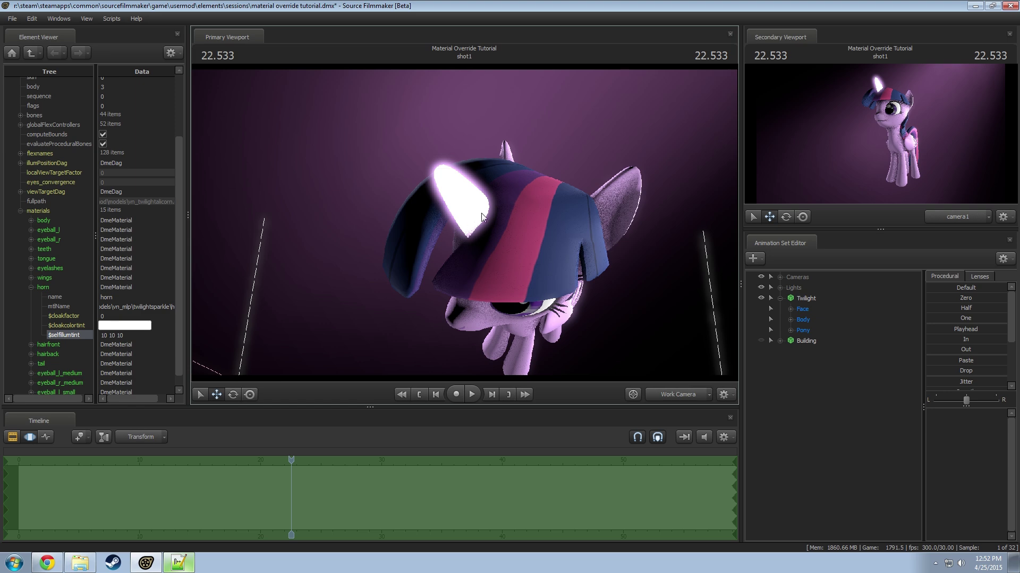
{"action": "right_click", "coordinate": [860, 400]}
{"action": "left_click", "coordinate": [901, 415]}
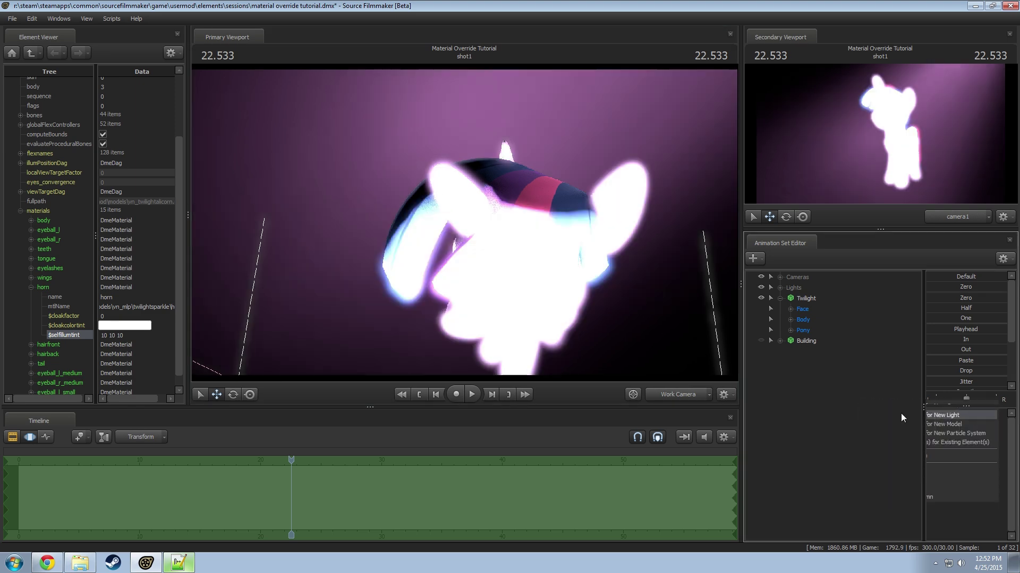
- Expand the Lights group, look through the new light, narrow its horizontal and vertical FOV, and position it close to the horn's tip
{"action": "left_click", "coordinate": [780, 288]}
{"action": "left_click", "coordinate": [814, 351]}
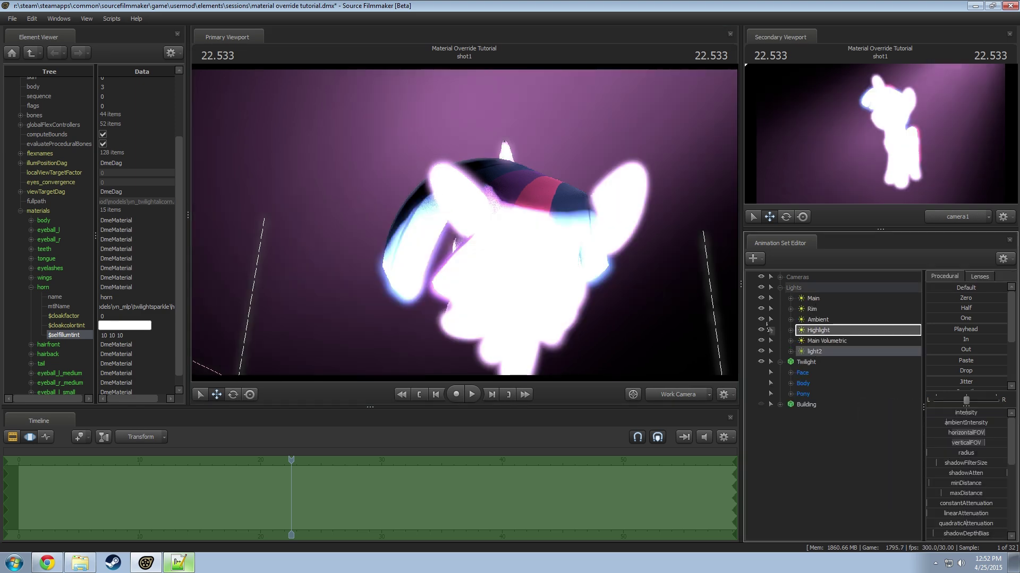
{"action": "left_click_drag", "start_coordinate": [464, 223], "coordinate": [550, 278]}
{"action": "key", "text": "w"}
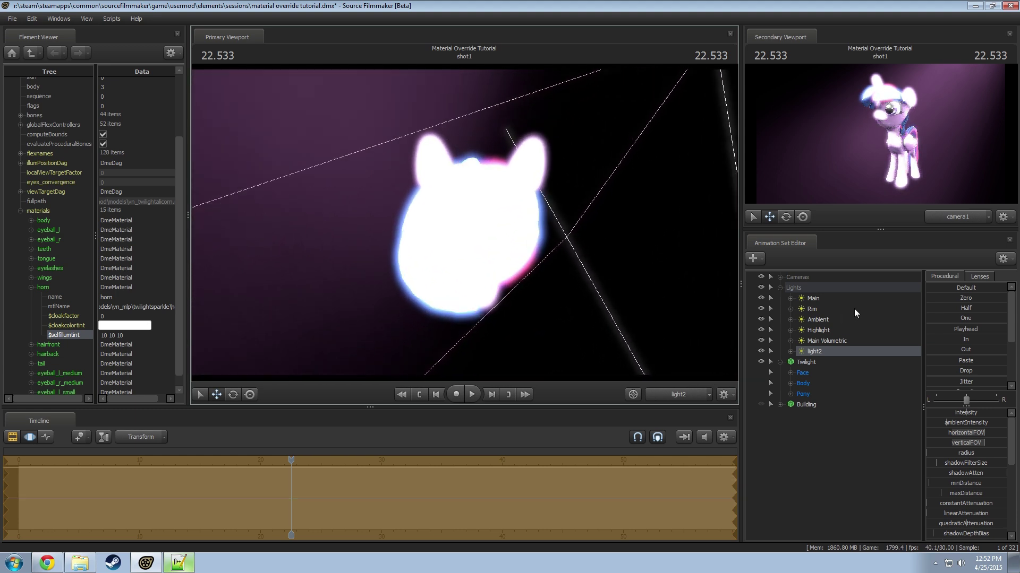
{"action": "left_click_drag", "start_coordinate": [985, 413], "coordinate": [936, 442]}
{"action": "left_click_drag", "start_coordinate": [584, 255], "coordinate": [630, 356]}
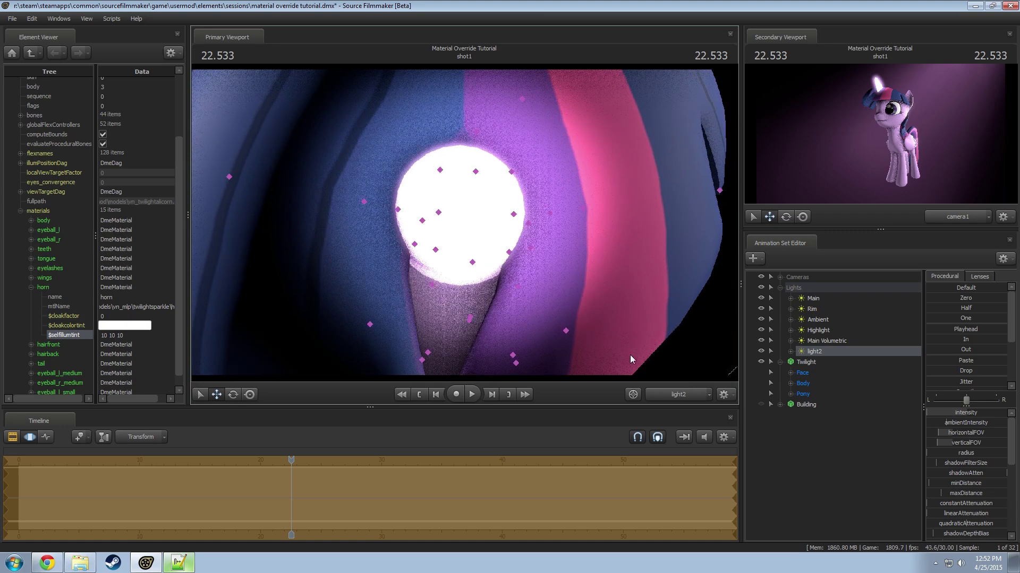
- Finish adjusting the new light's view of the horn and return the primary viewport to the work camera, framing Twilight
{"action": "left_click_drag", "start_coordinate": [602, 309], "coordinate": [639, 344]}
{"action": "left_click", "coordinate": [686, 395]}
{"action": "key", "text": "s"}
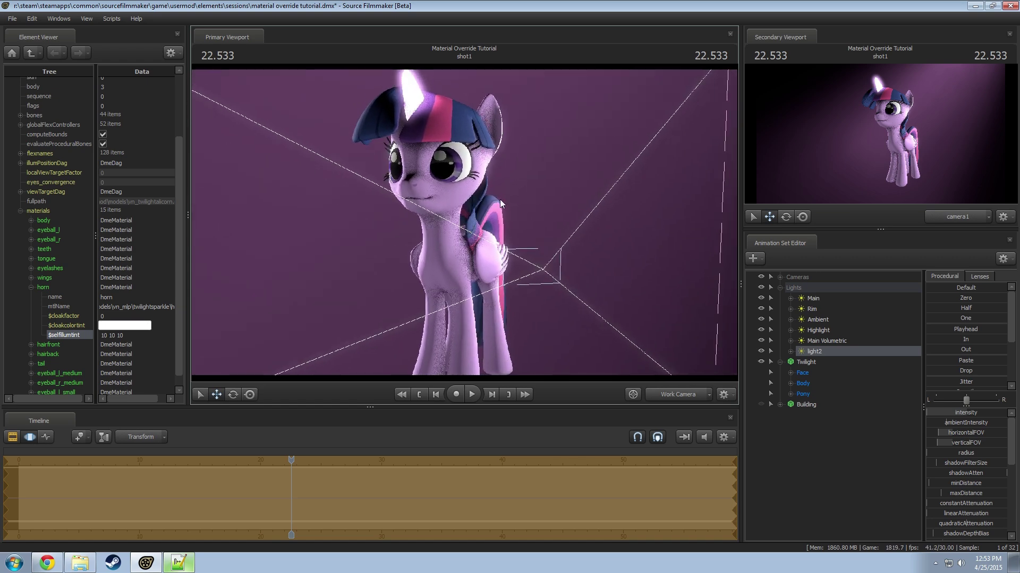
{"action": "left_click_drag", "start_coordinate": [550, 229], "coordinate": [504, 282]}
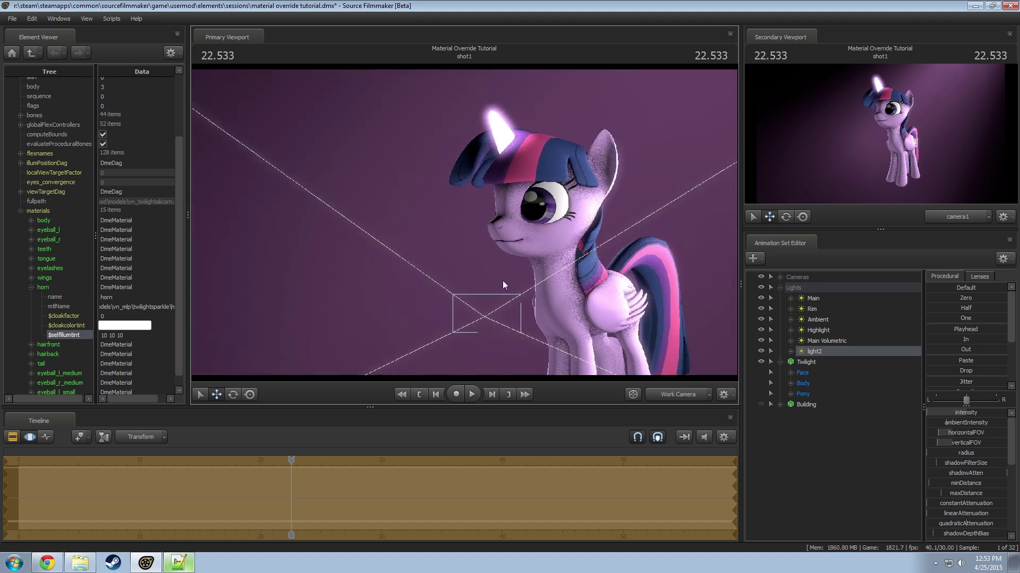
{"action": "right_click", "coordinate": [649, 281]}
{"action": "left_click", "coordinate": [588, 194]}
{"action": "right_click", "coordinate": [587, 193]}
{"action": "left_click", "coordinate": [461, 227]}
{"action": "right_click", "coordinate": [577, 261]}
{"action": "mouse_move", "coordinate": [595, 298]}
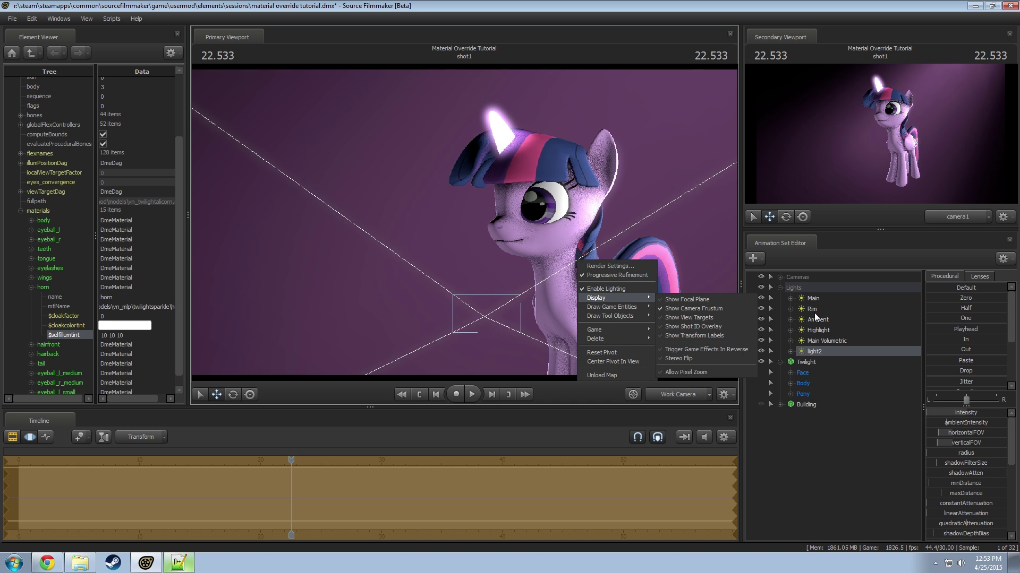
- Hide the Main, Rim, Ambient, Highlight and light2 lights, keeping the Lights group and Main Volumetric visible
{"action": "left_click", "coordinate": [763, 287]}
{"action": "right_click", "coordinate": [473, 222]}
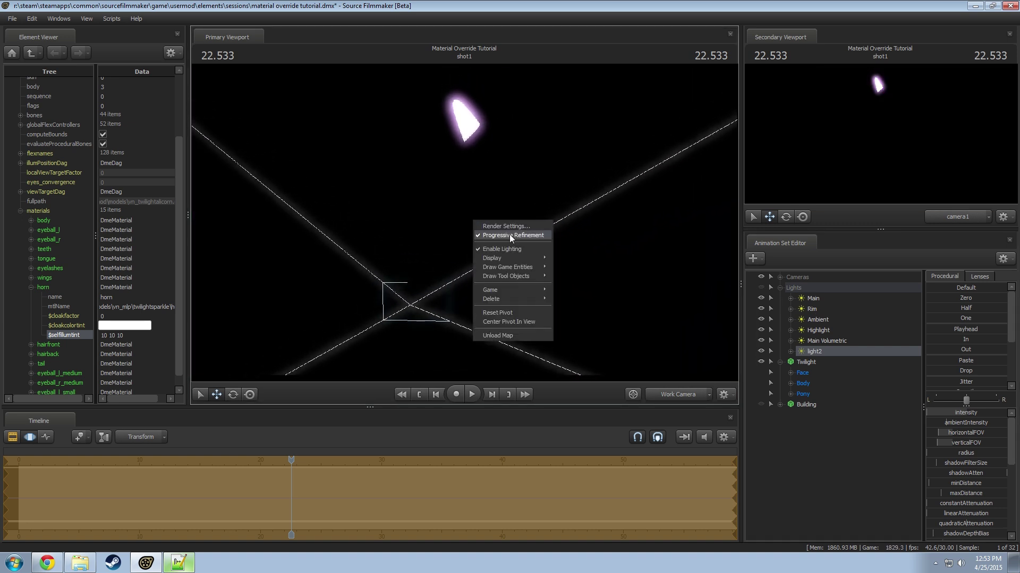
{"action": "left_click", "coordinate": [760, 330]}
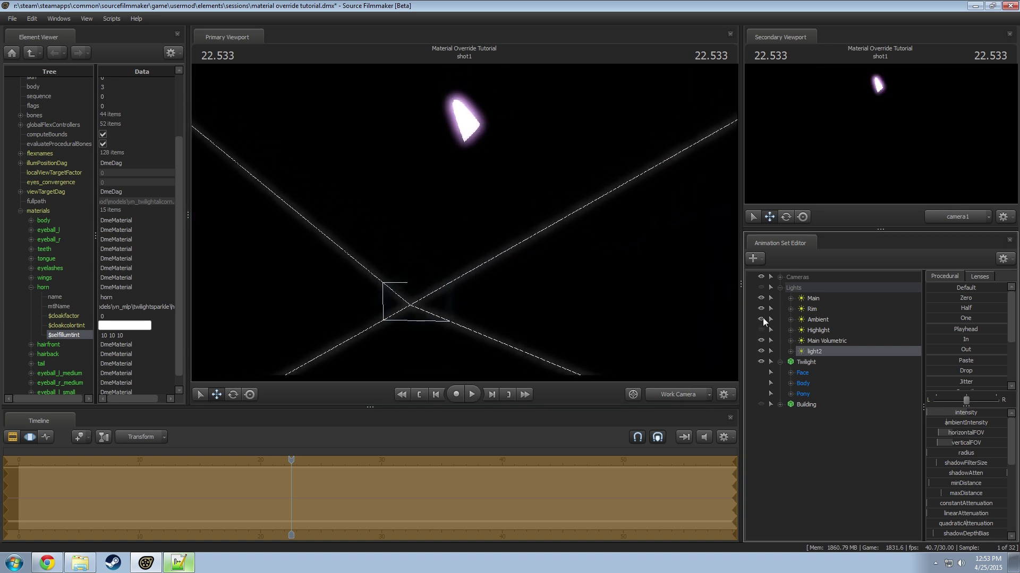
{"action": "left_click", "coordinate": [762, 320]}
{"action": "left_click", "coordinate": [762, 309]}
{"action": "left_click", "coordinate": [762, 299]}
{"action": "left_click", "coordinate": [762, 288]}
{"action": "left_click", "coordinate": [762, 351]}
- Examine the self-illuminated horn against Twilight's unlit silhouette from several distances and angles
{"action": "left_click_drag", "start_coordinate": [627, 287], "coordinate": [640, 311]}
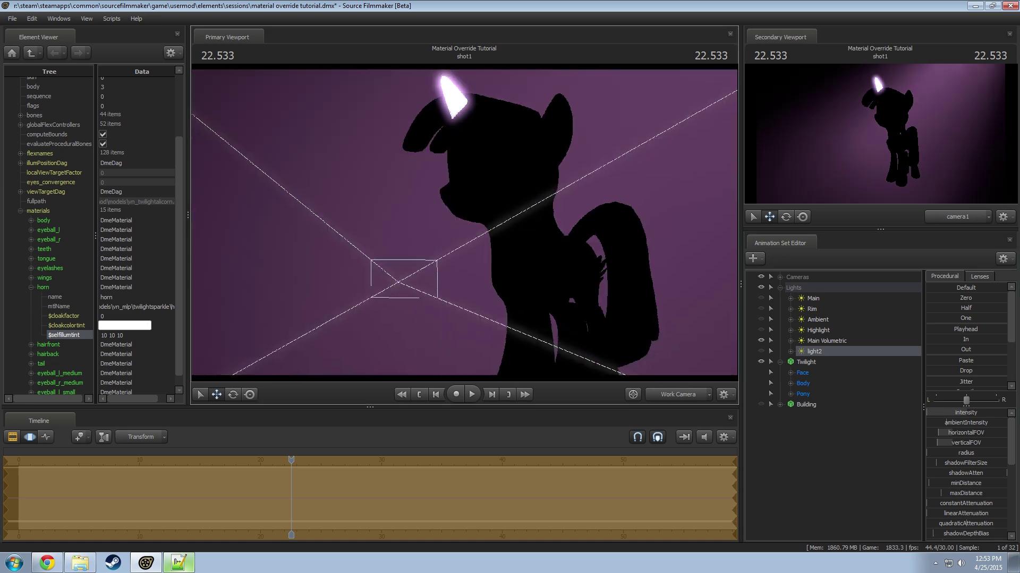
{"action": "key", "text": "s"}
{"action": "mouse_move", "coordinate": [550, 221]}
{"action": "left_mouse_down"}
{"action": "mouse_move", "coordinate": [551, 244]}
{"action": "mouse_move", "coordinate": [550, 221]}
{"action": "left_mouse_up"}
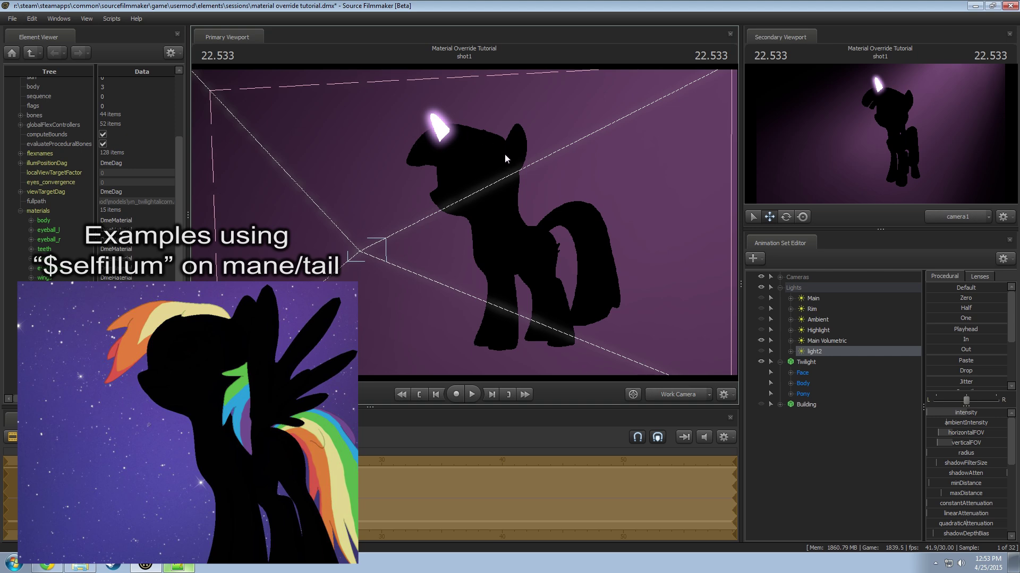
{"action": "left_click_drag", "start_coordinate": [439, 149], "coordinate": [467, 142]}
{"action": "key", "text": "w"}
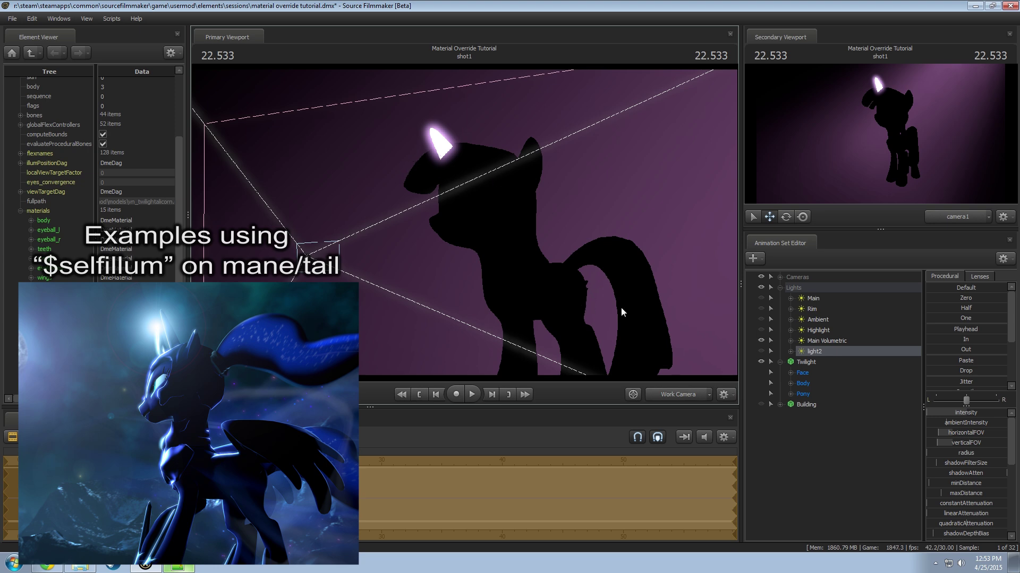
{"action": "left_click_drag", "start_coordinate": [621, 308], "coordinate": [618, 332]}
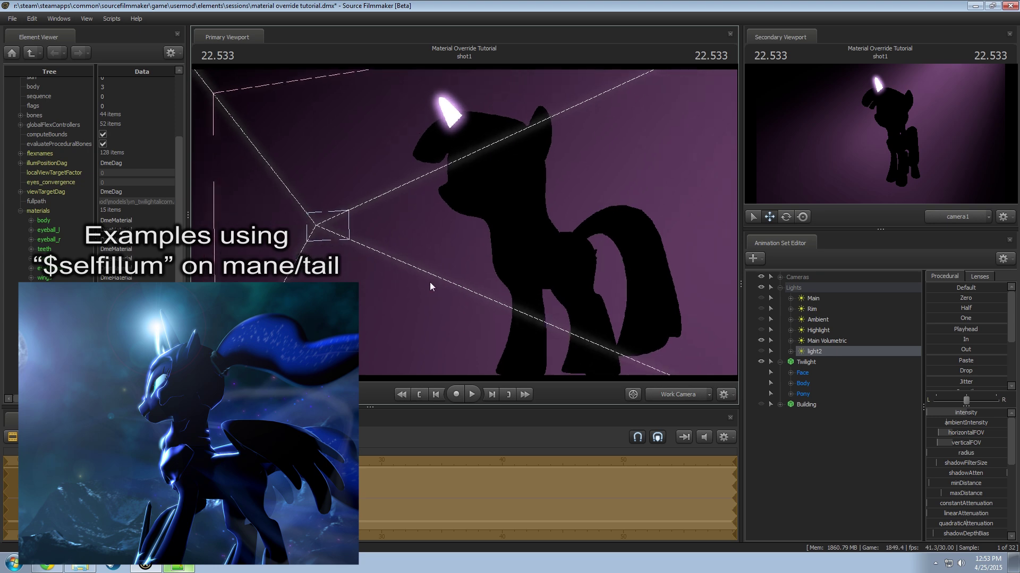
{"action": "left_click_drag", "start_coordinate": [430, 283], "coordinate": [464, 222]}
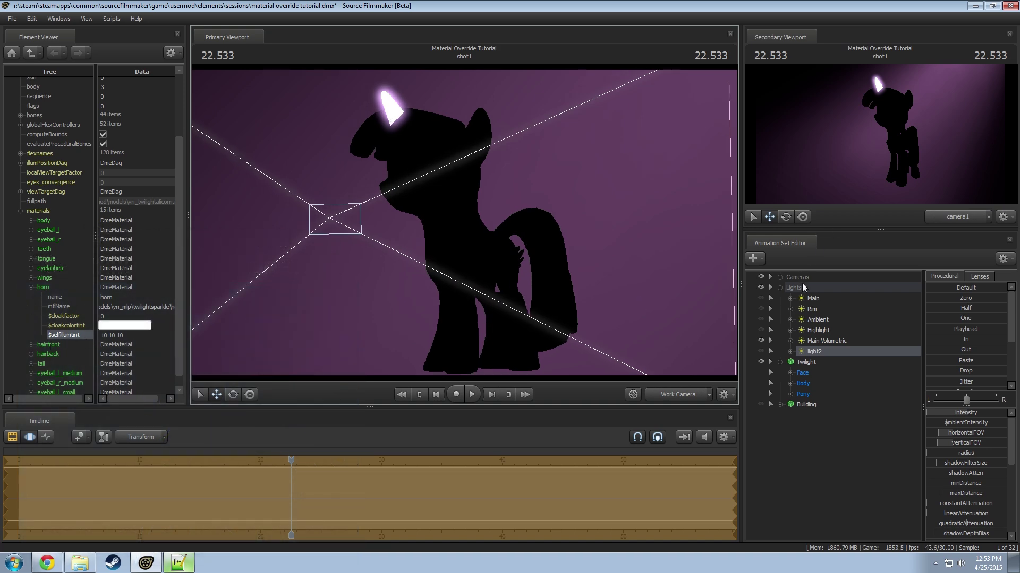
- Select the Twilight animation set and look up its Remove Override Materials option without applying it
{"action": "left_click", "coordinate": [807, 362]}
{"action": "right_click", "coordinate": [813, 361]}
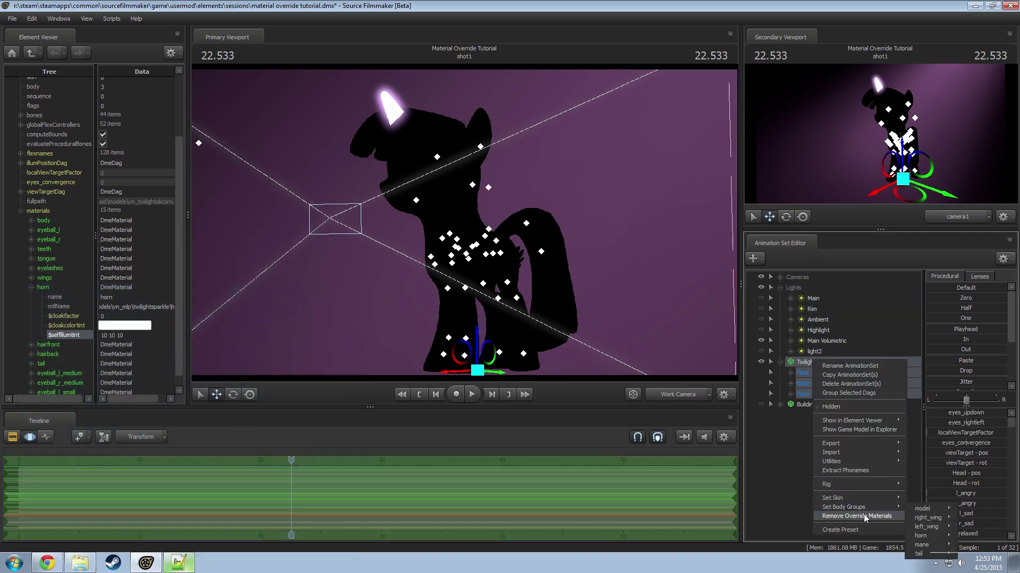
{"action": "left_click_drag", "start_coordinate": [461, 227], "coordinate": [464, 223]}
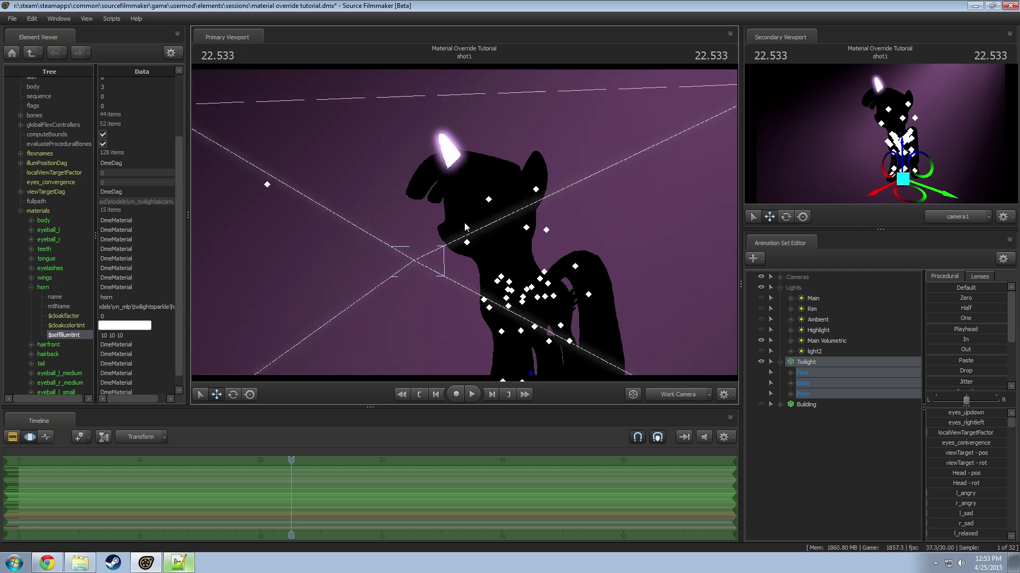
- Switch to Chrome, consult the List of Shader Parameters on the Valve Developer Community wiki, and return to Source Filmmaker
{"action": "left_click", "coordinate": [52, 564]}
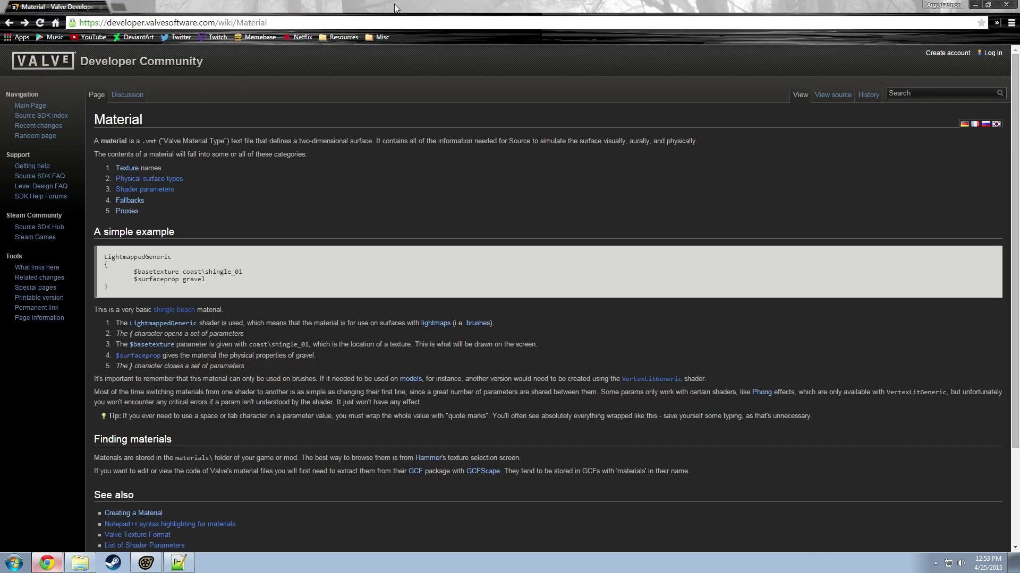
{"action": "left_click", "coordinate": [126, 190]}
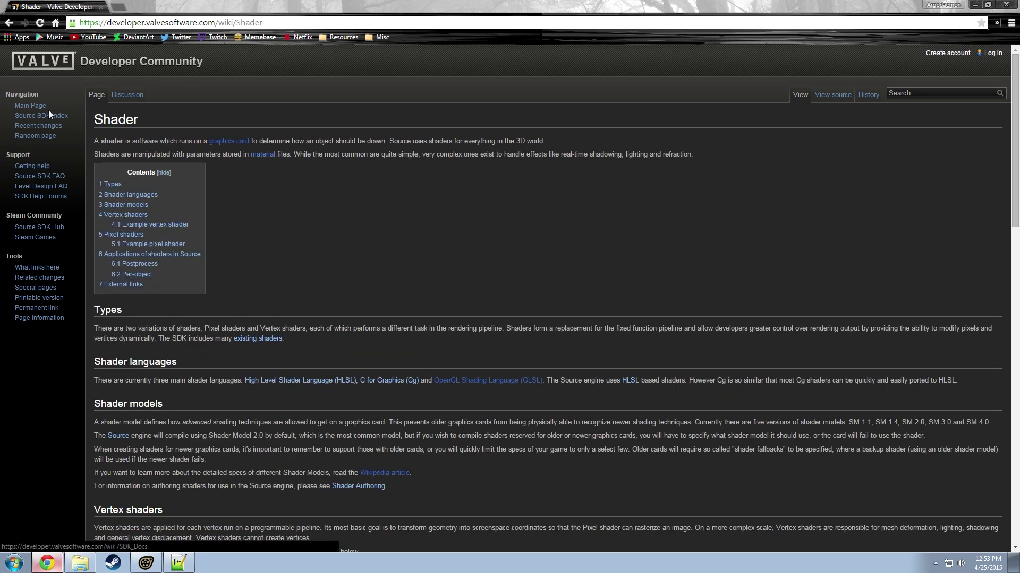
{"action": "left_click", "coordinate": [9, 23]}
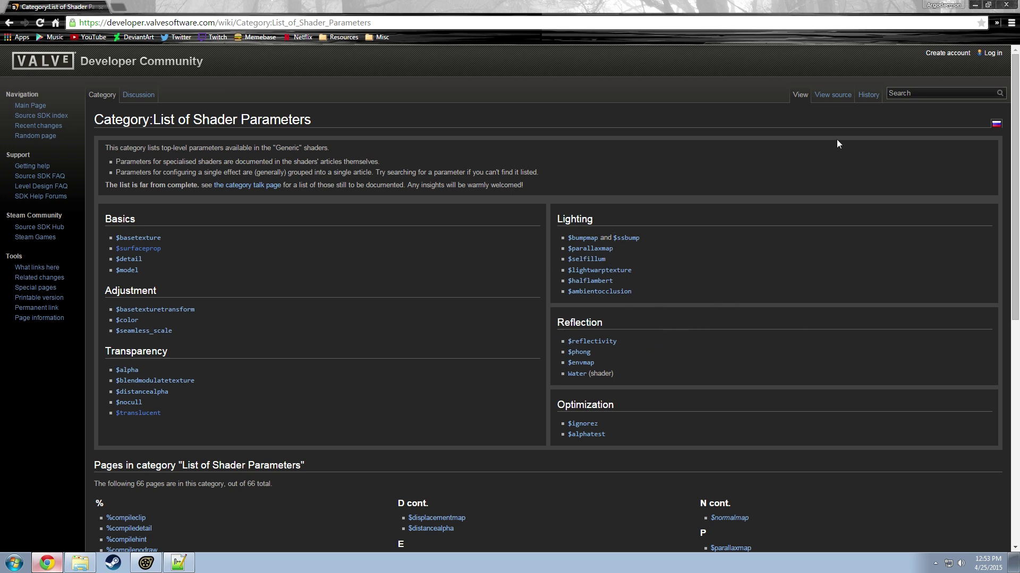
{"action": "left_click", "coordinate": [975, 5]}
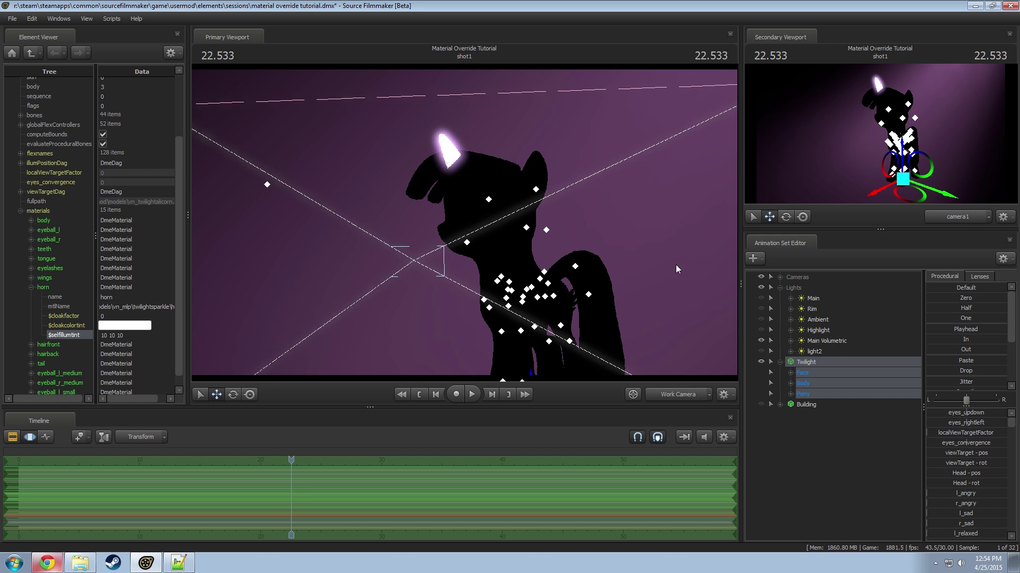
{"action": "key", "text": "s"}
{"action": "mouse_move", "coordinate": [498, 269]}
{"action": "left_mouse_down"}
{"action": "mouse_move", "coordinate": [507, 282]}
{"action": "mouse_move", "coordinate": [498, 268]}
{"action": "left_mouse_up"}
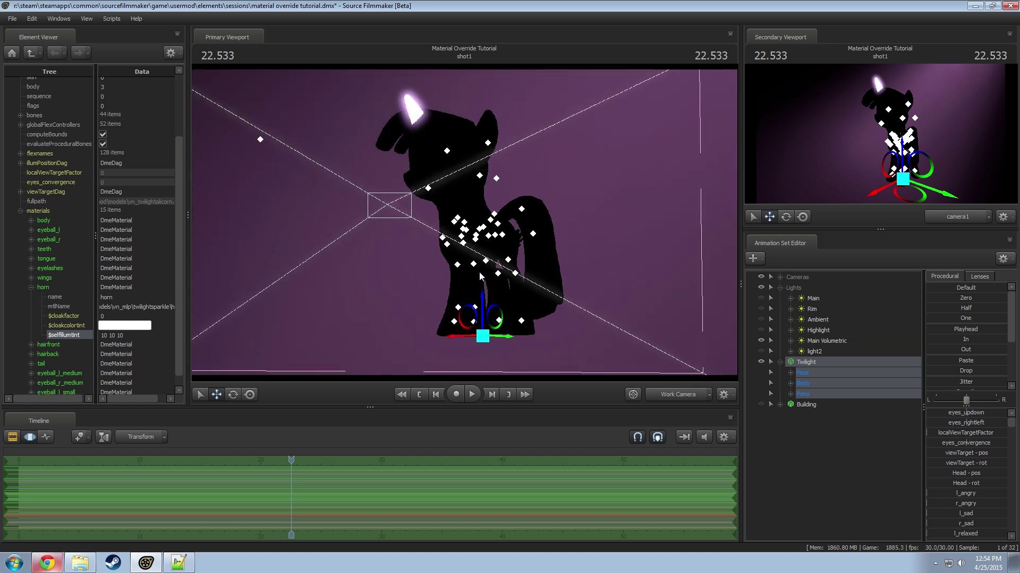
{"action": "left_click_drag", "start_coordinate": [480, 273], "coordinate": [505, 289]}
{"action": "key", "text": "z"}
{"action": "key", "text": "a"}
{"action": "key", "text": "a"}
{"action": "key", "text": "d"}
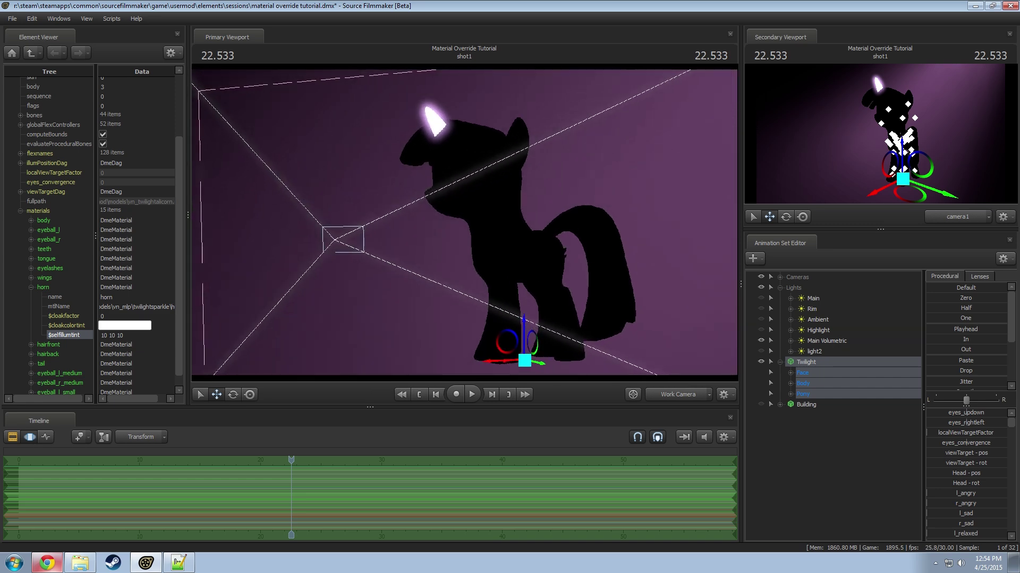